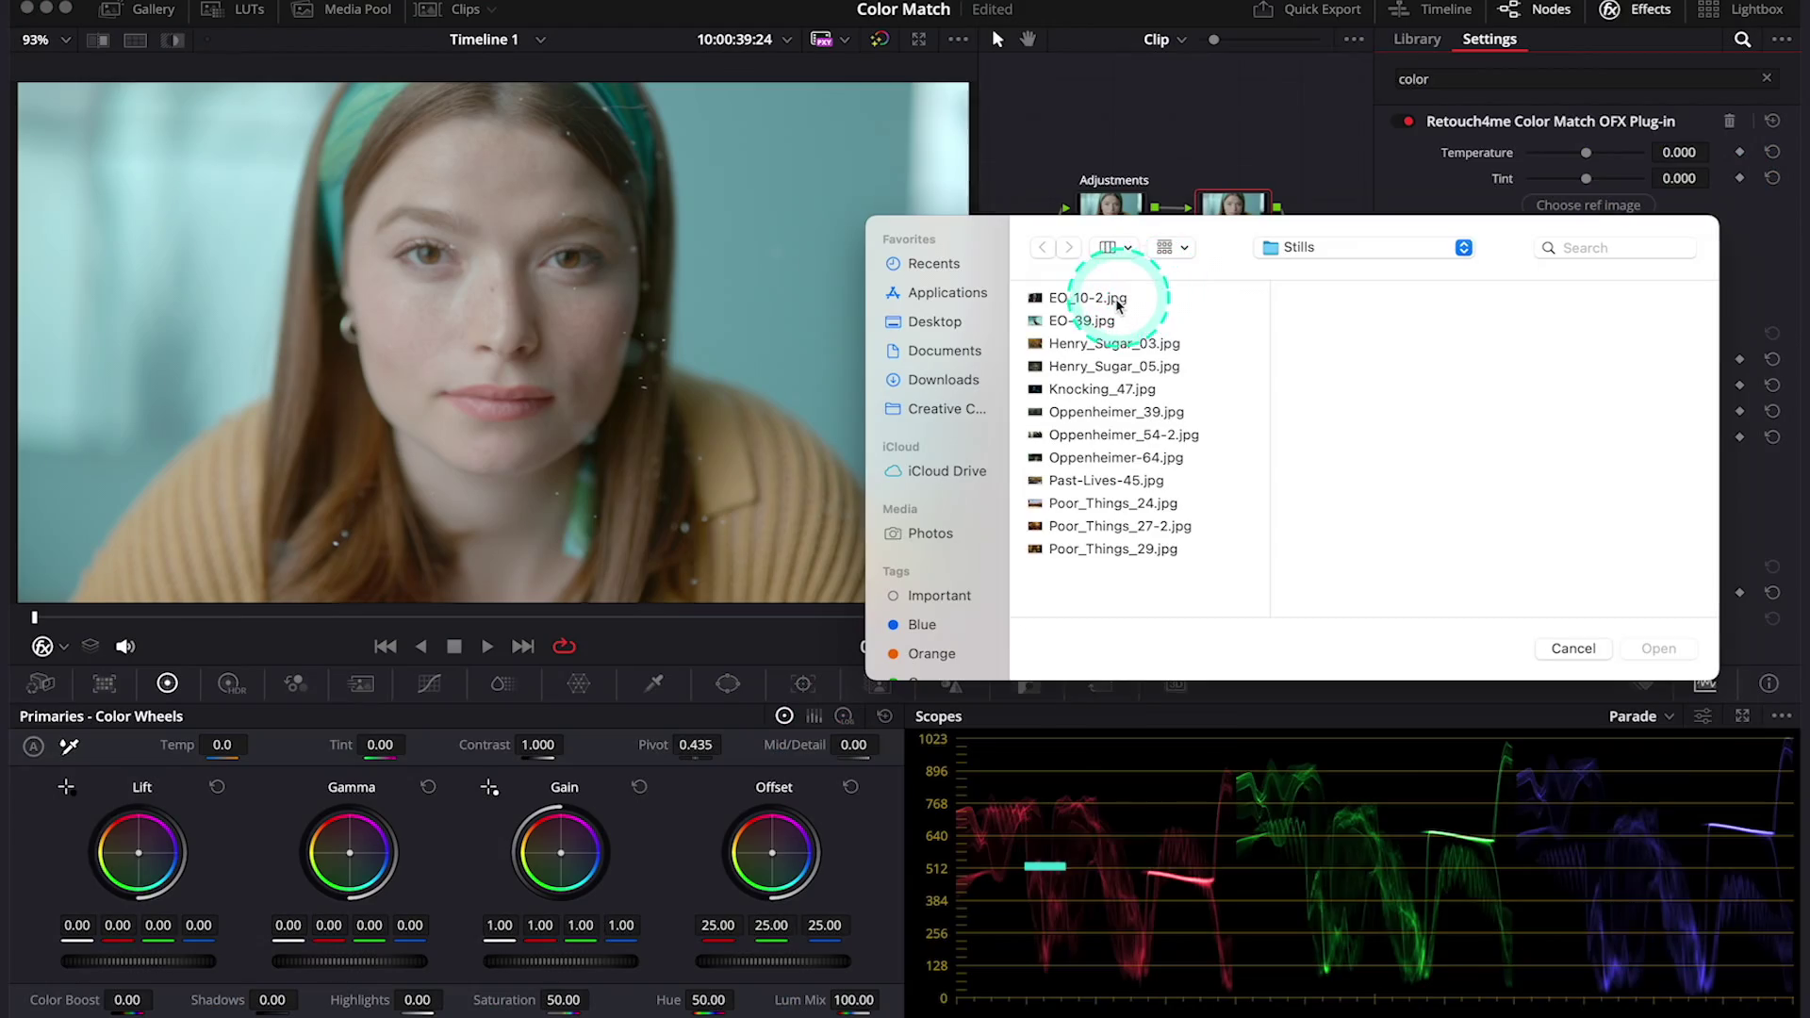
Load Oppenheimer-64.jpg from the Stills folder as the portrait clip's Color Match reference
{"action": "left_click", "coordinate": [1117, 300]}
{"action": "key", "text": "Down"}
{"action": "key", "text": "Down"}
{"action": "key", "text": "Down"}
{"action": "key", "text": "Down"}
{"action": "key", "text": "Down"}
{"action": "key", "text": "Down"}
{"action": "key", "text": "Down"}
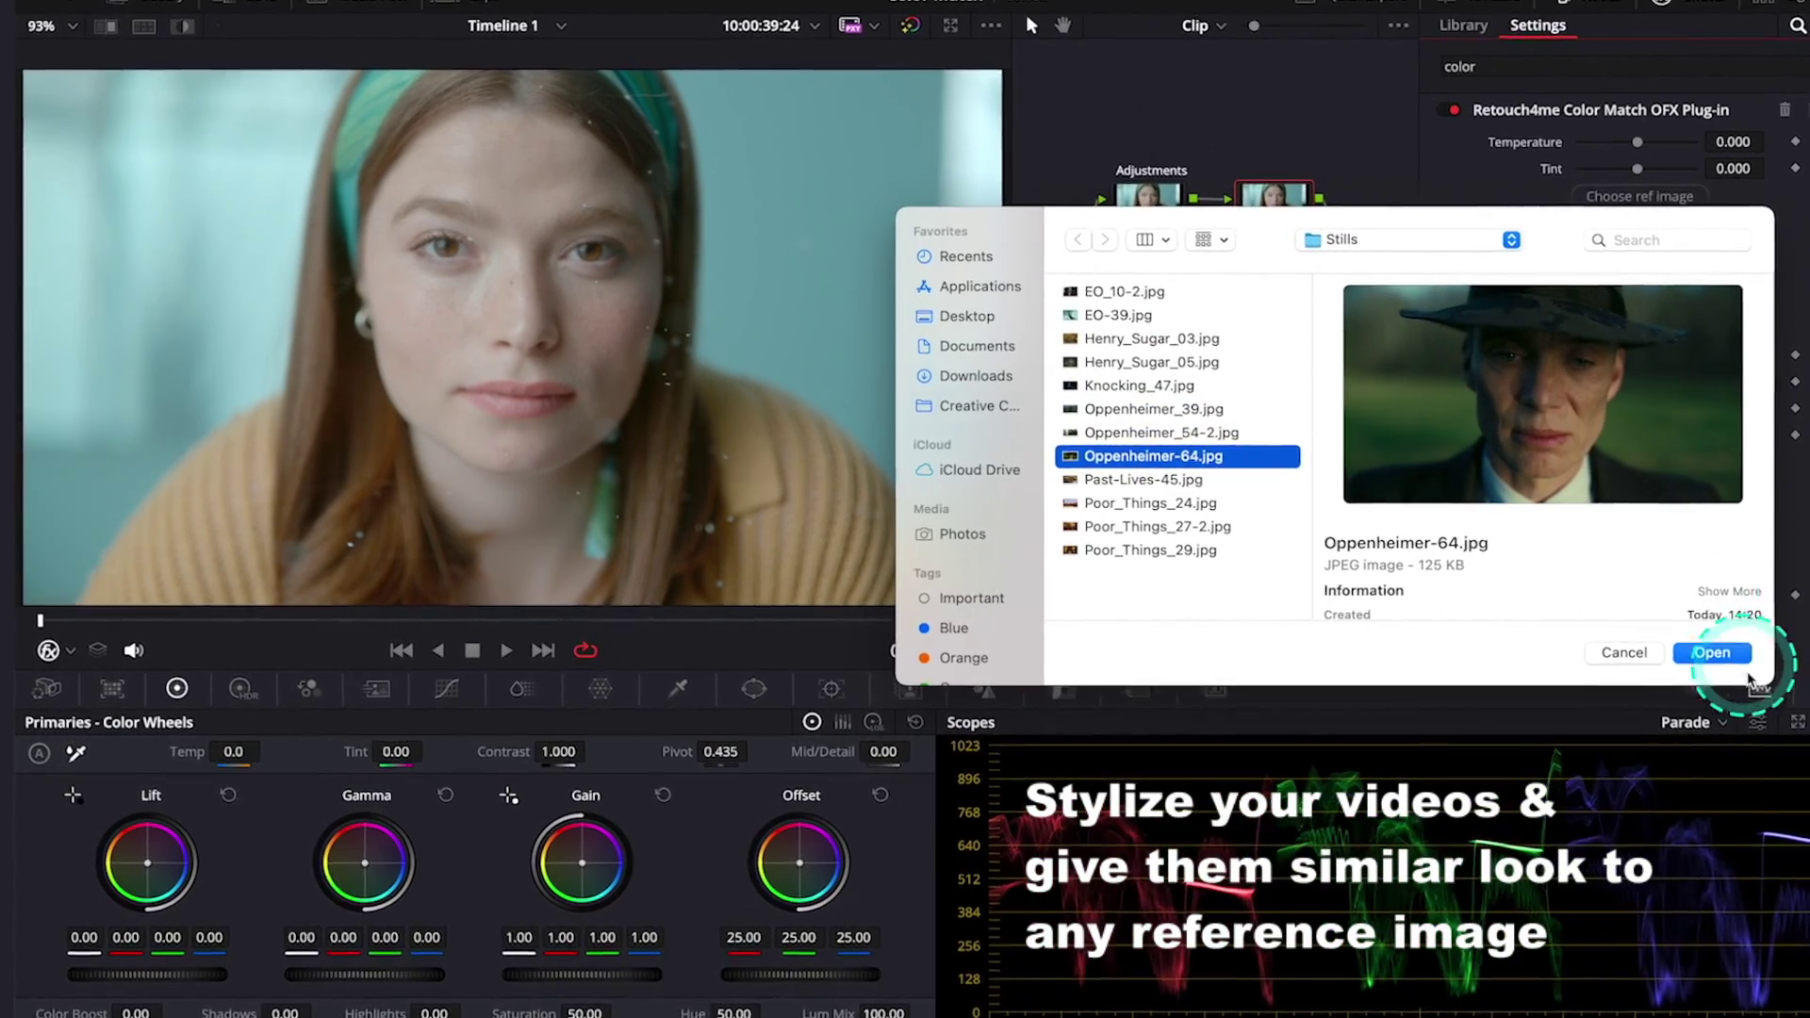
{"action": "left_click", "coordinate": [1681, 650]}
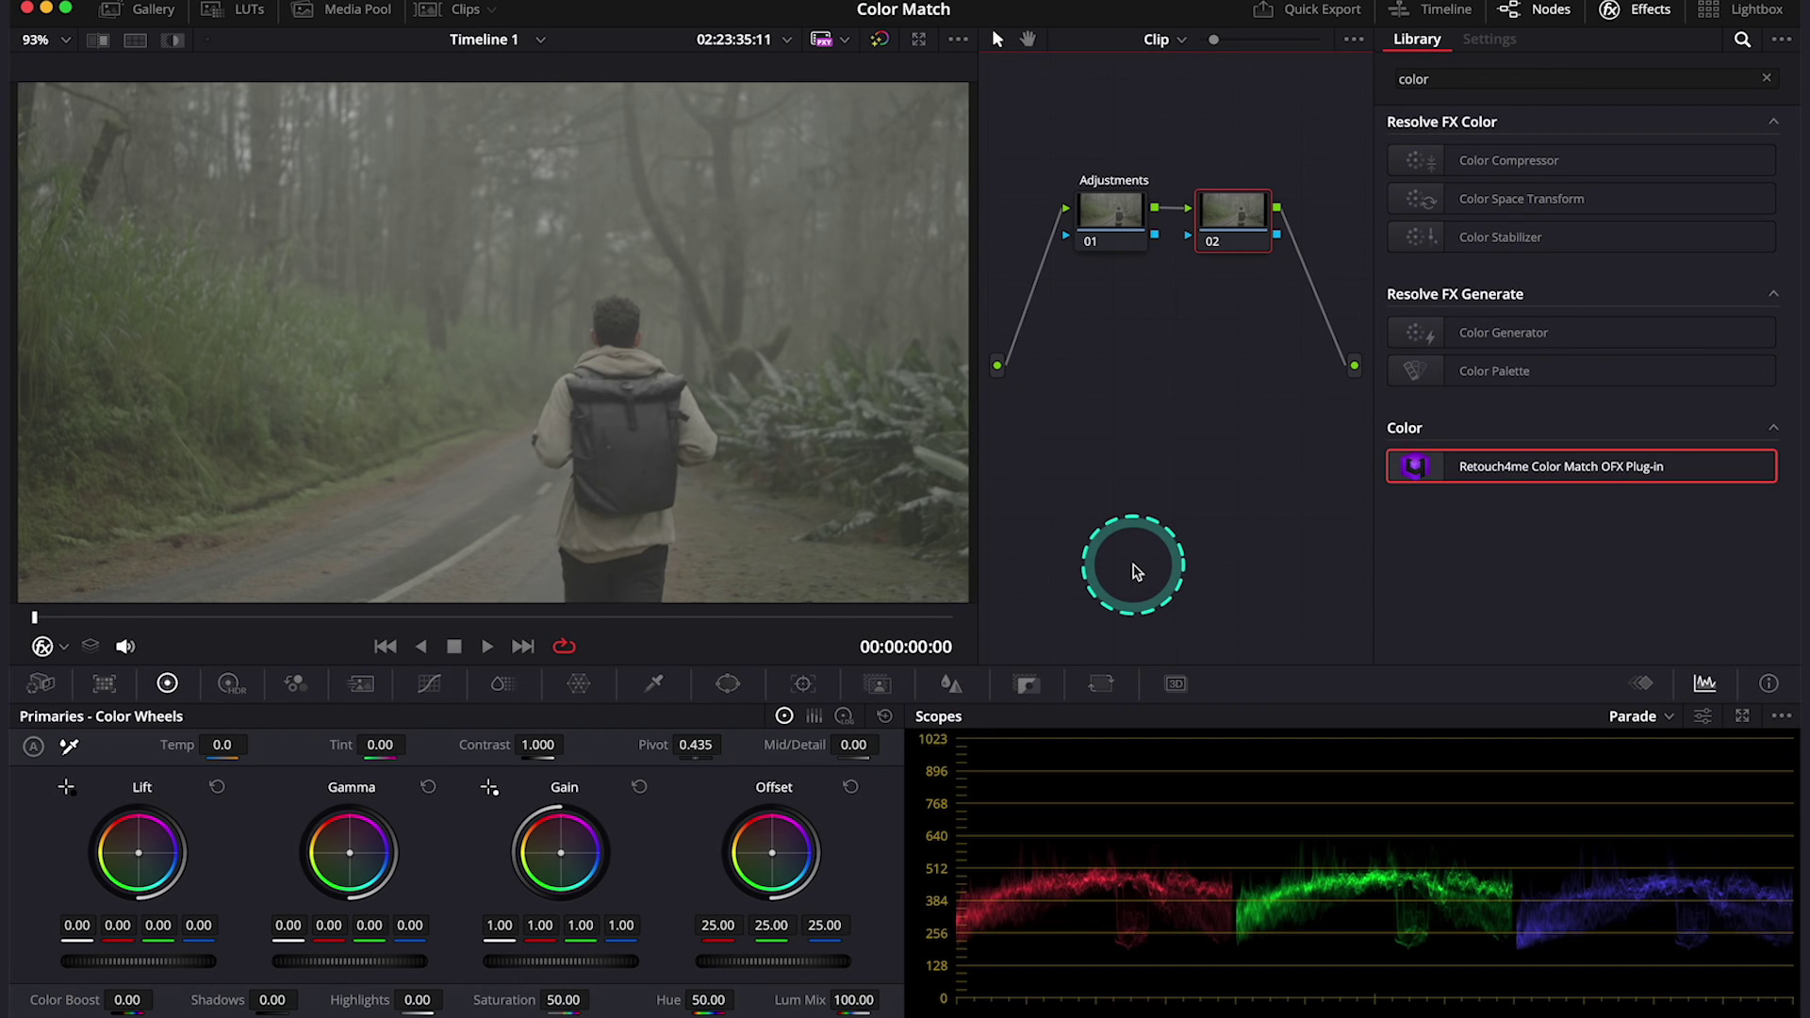
Review the forest walking clip, then apply Retouch4me Color Match OFX Plug-in to node 02
{"action": "key", "text": "space"}
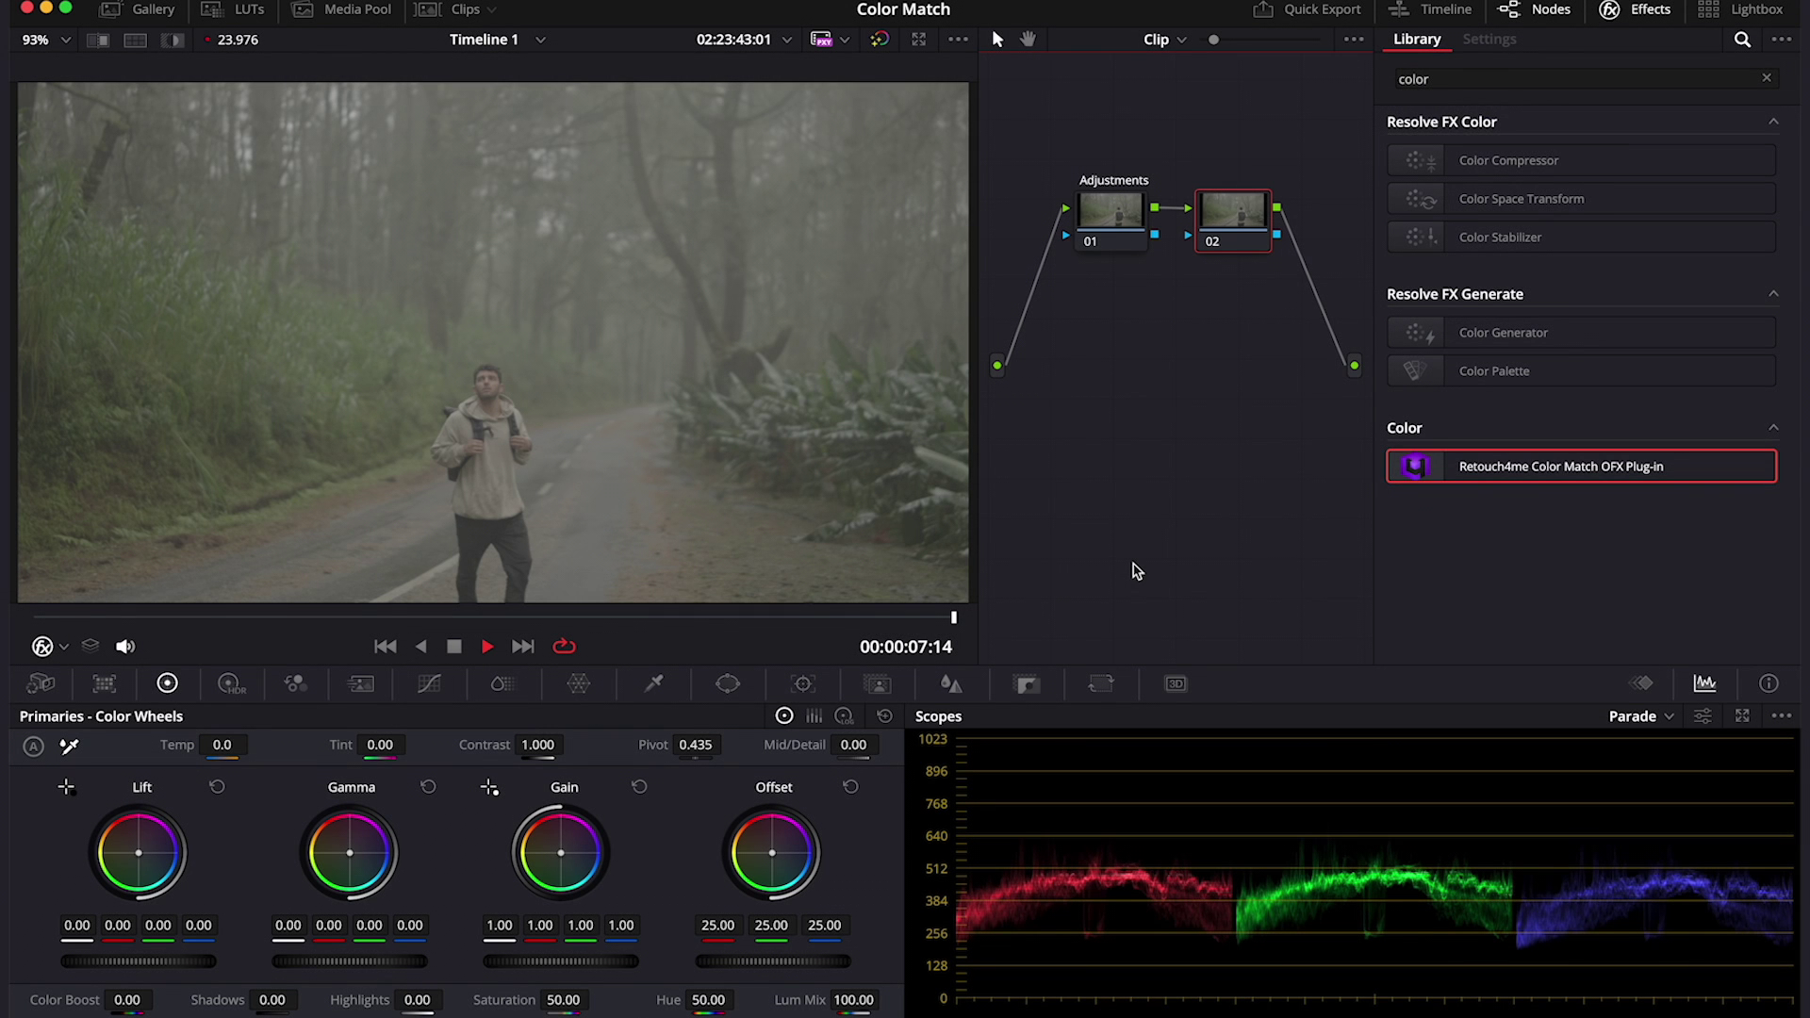
{"action": "key", "text": "space"}
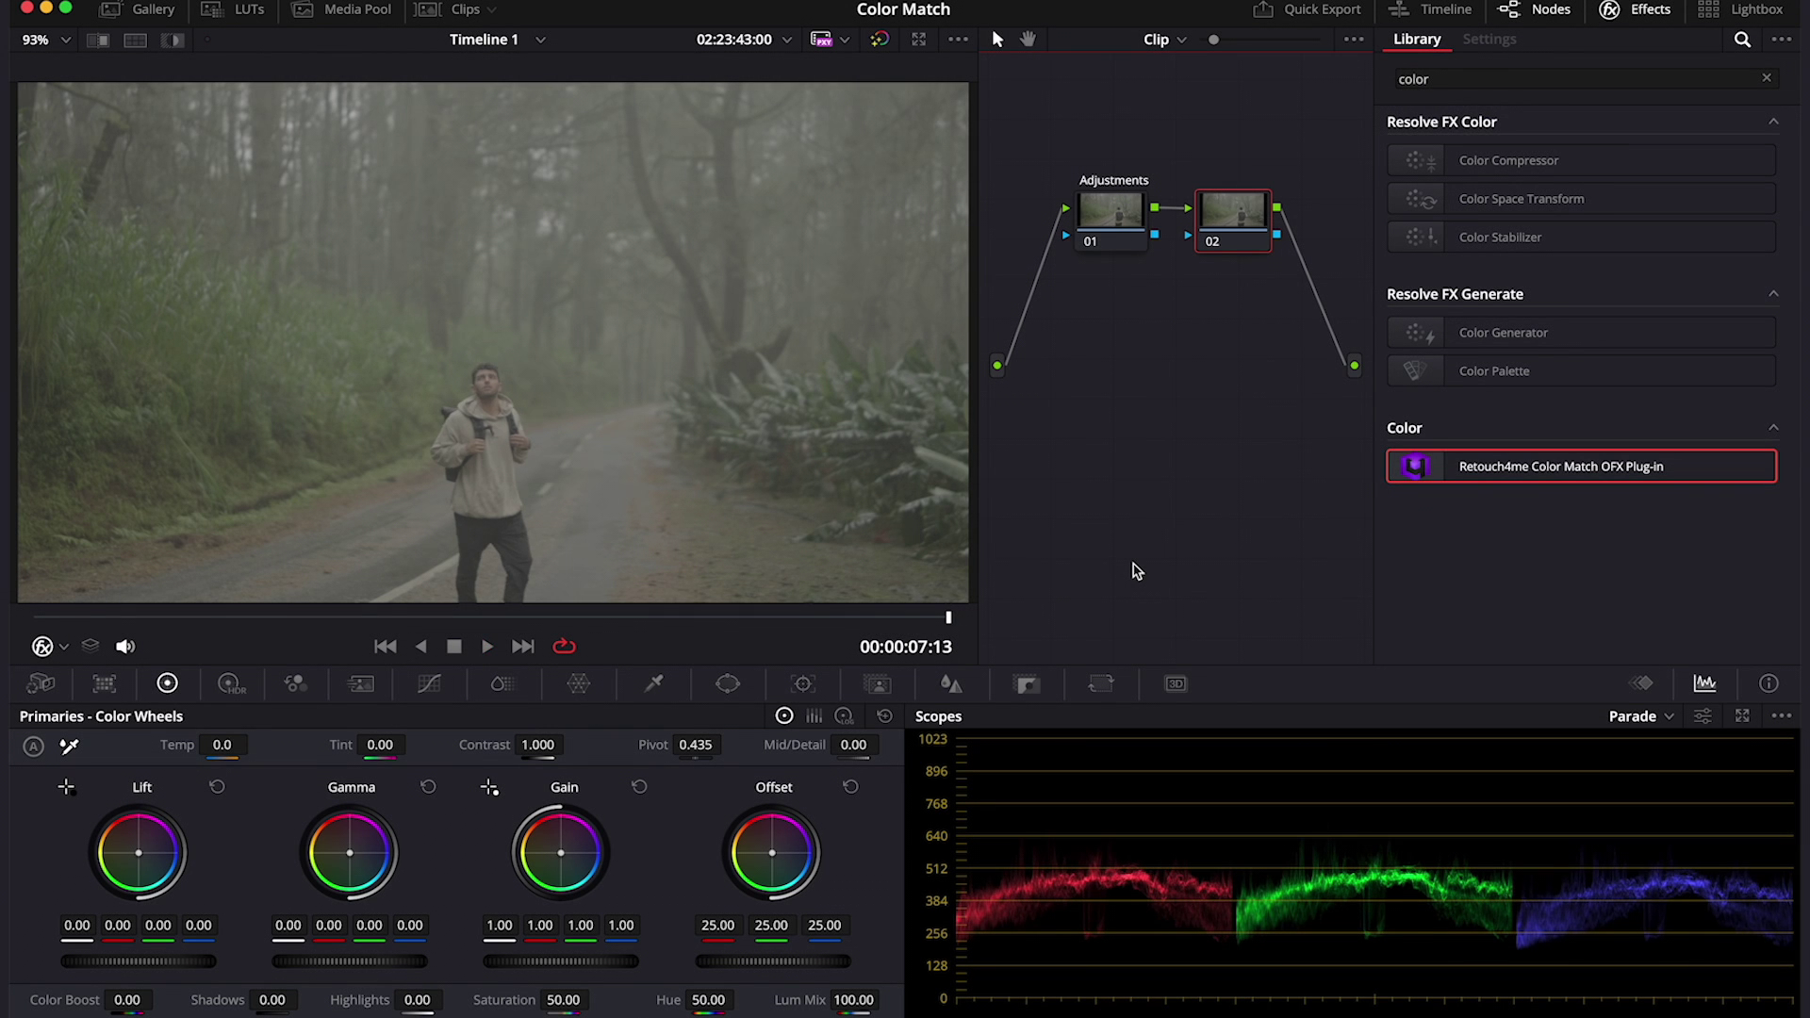
{"action": "left_click_drag", "start_coordinate": [394, 614], "coordinate": [230, 615]}
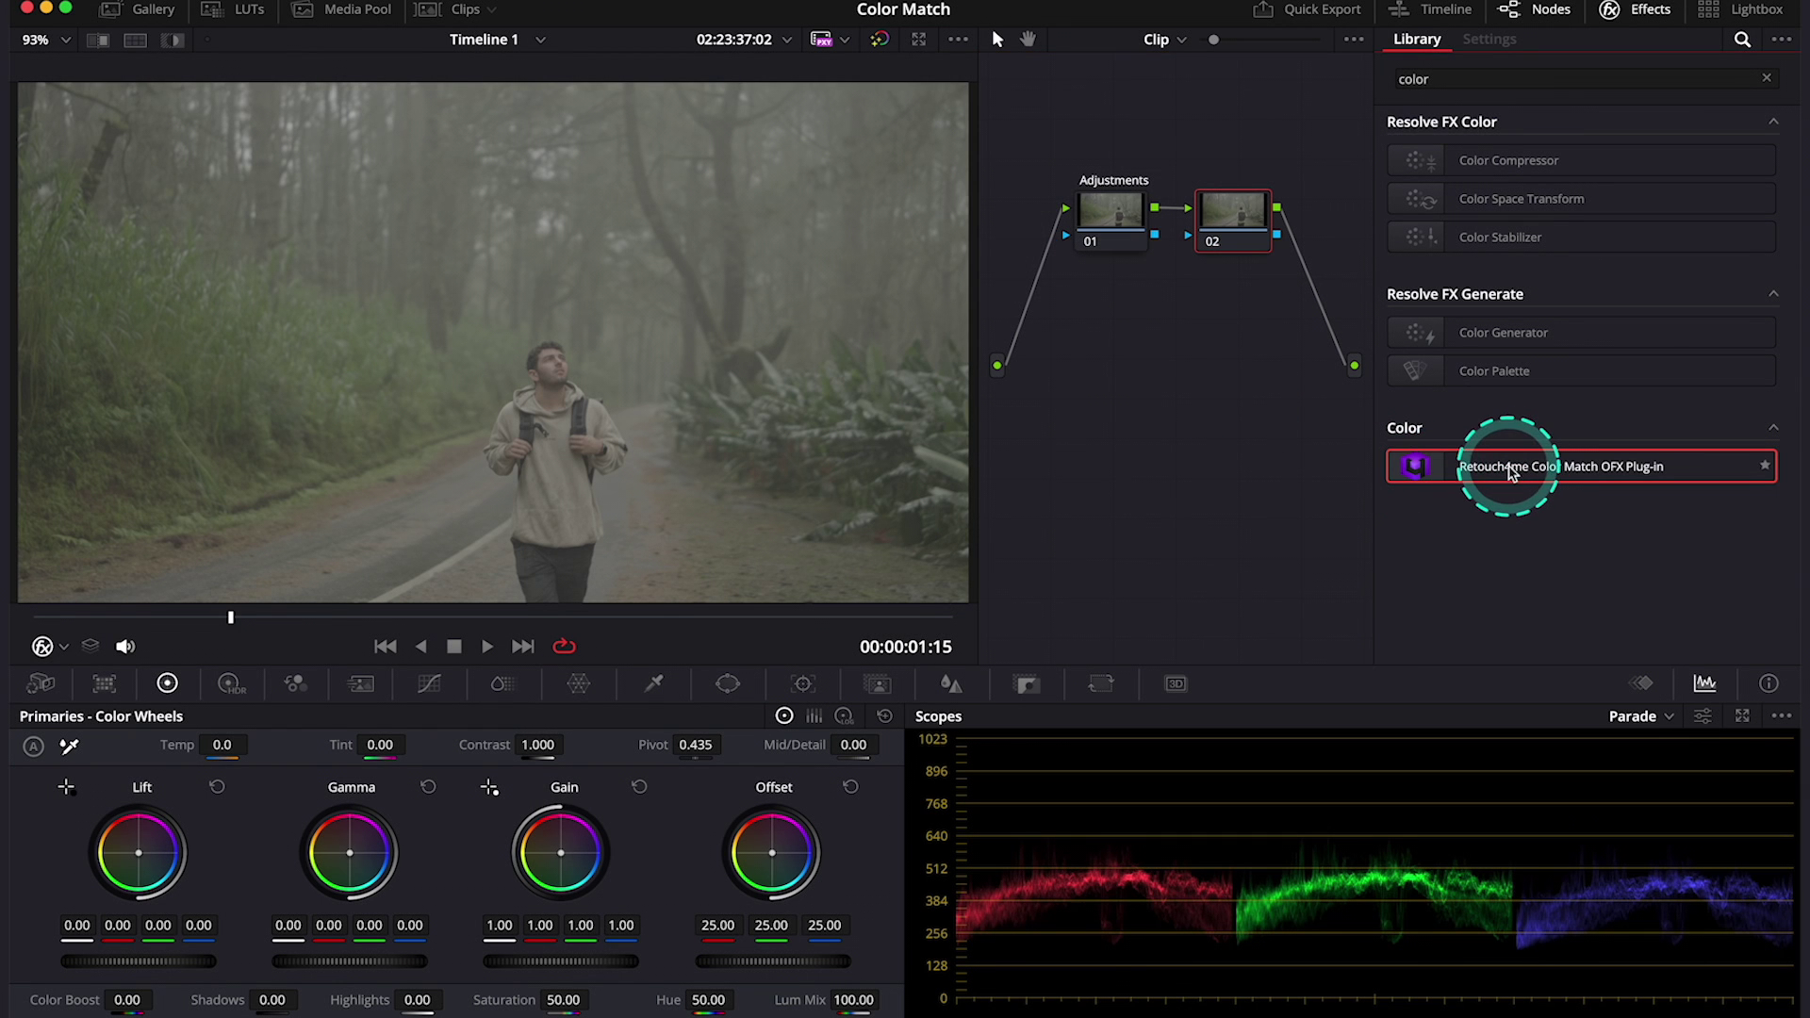
{"action": "left_click_drag", "start_coordinate": [1509, 472], "coordinate": [1241, 221]}
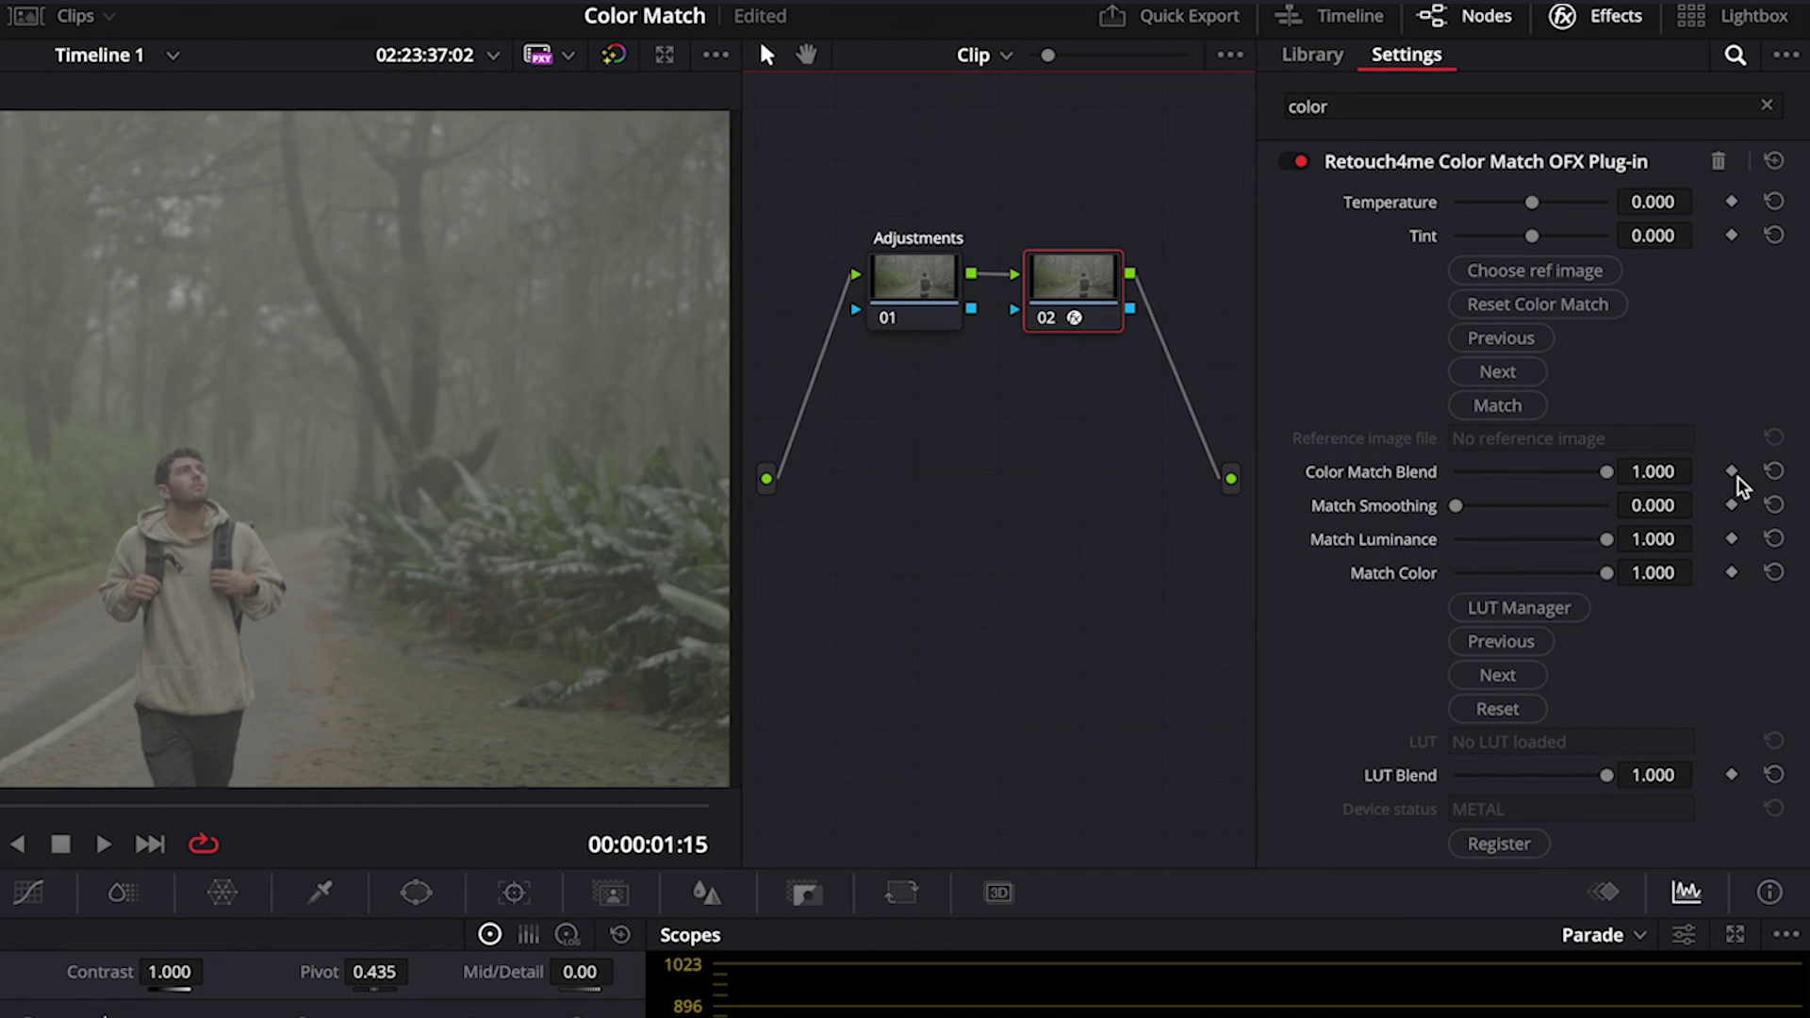
Preview the EO_10-2 and Poor_Things stills, then load Henry_Sugar_05.jpg as the reference
{"action": "left_click", "coordinate": [1550, 275]}
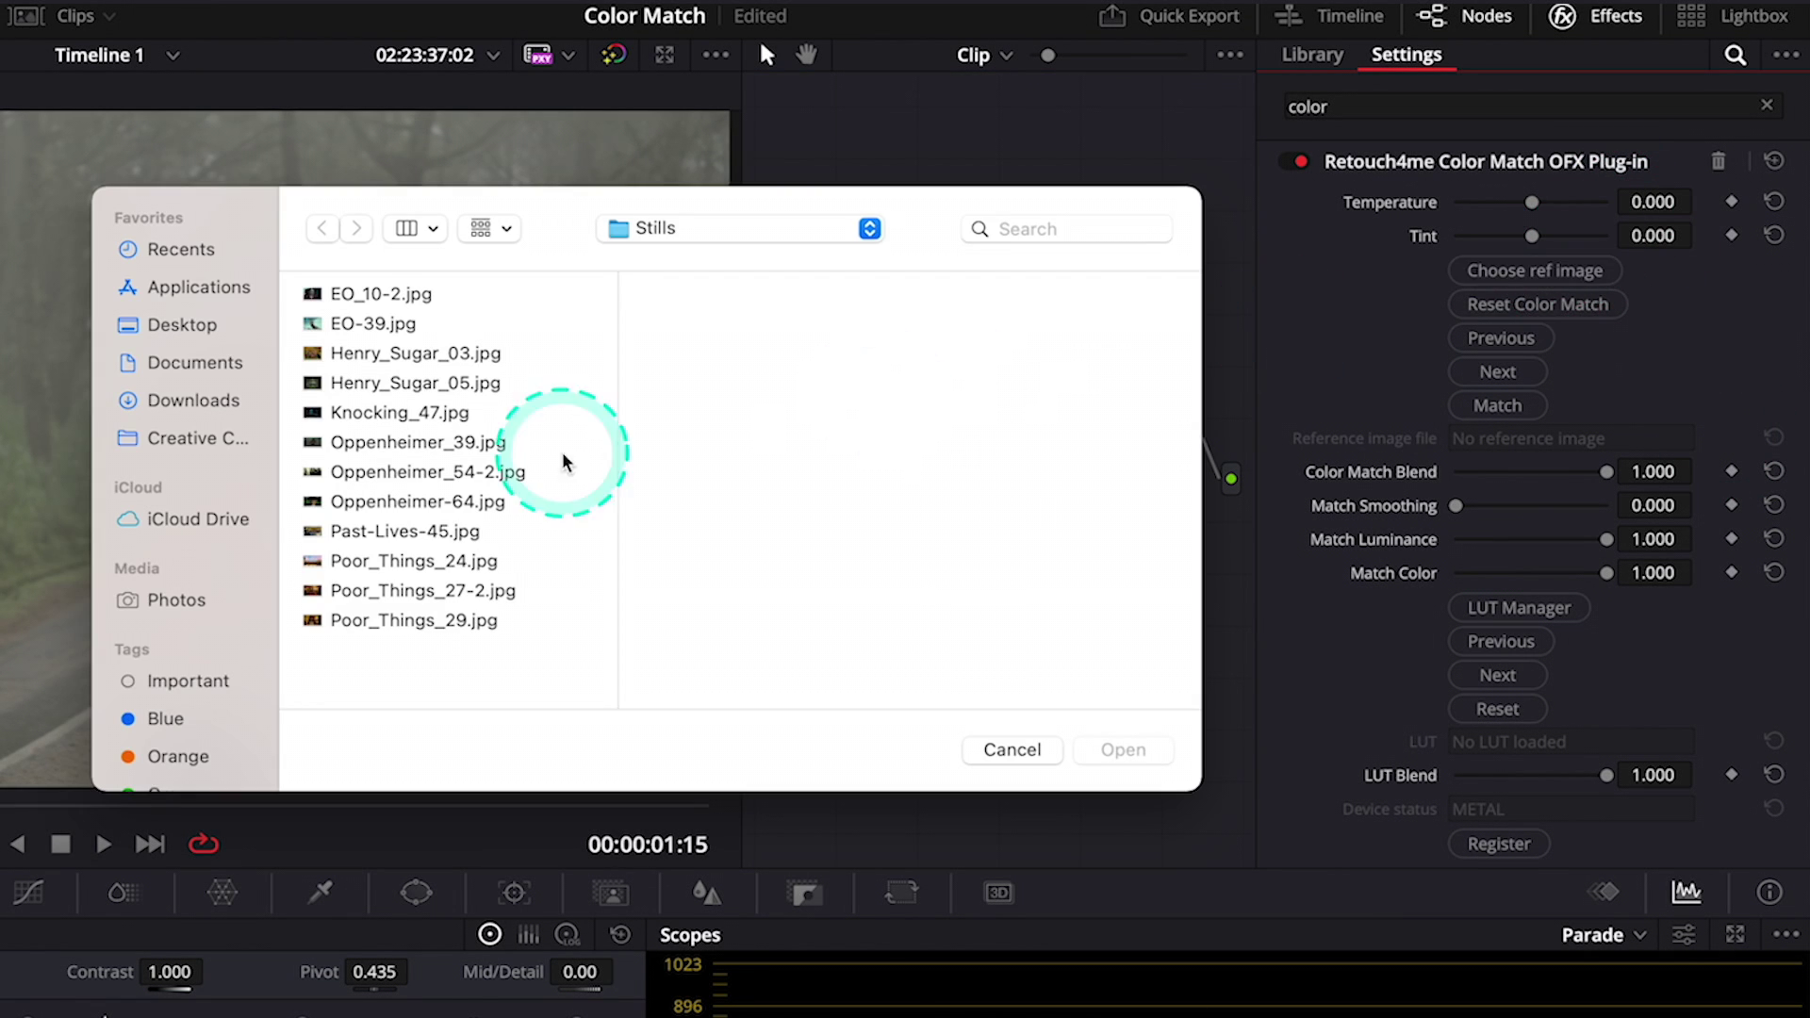
{"action": "left_click", "coordinate": [403, 299]}
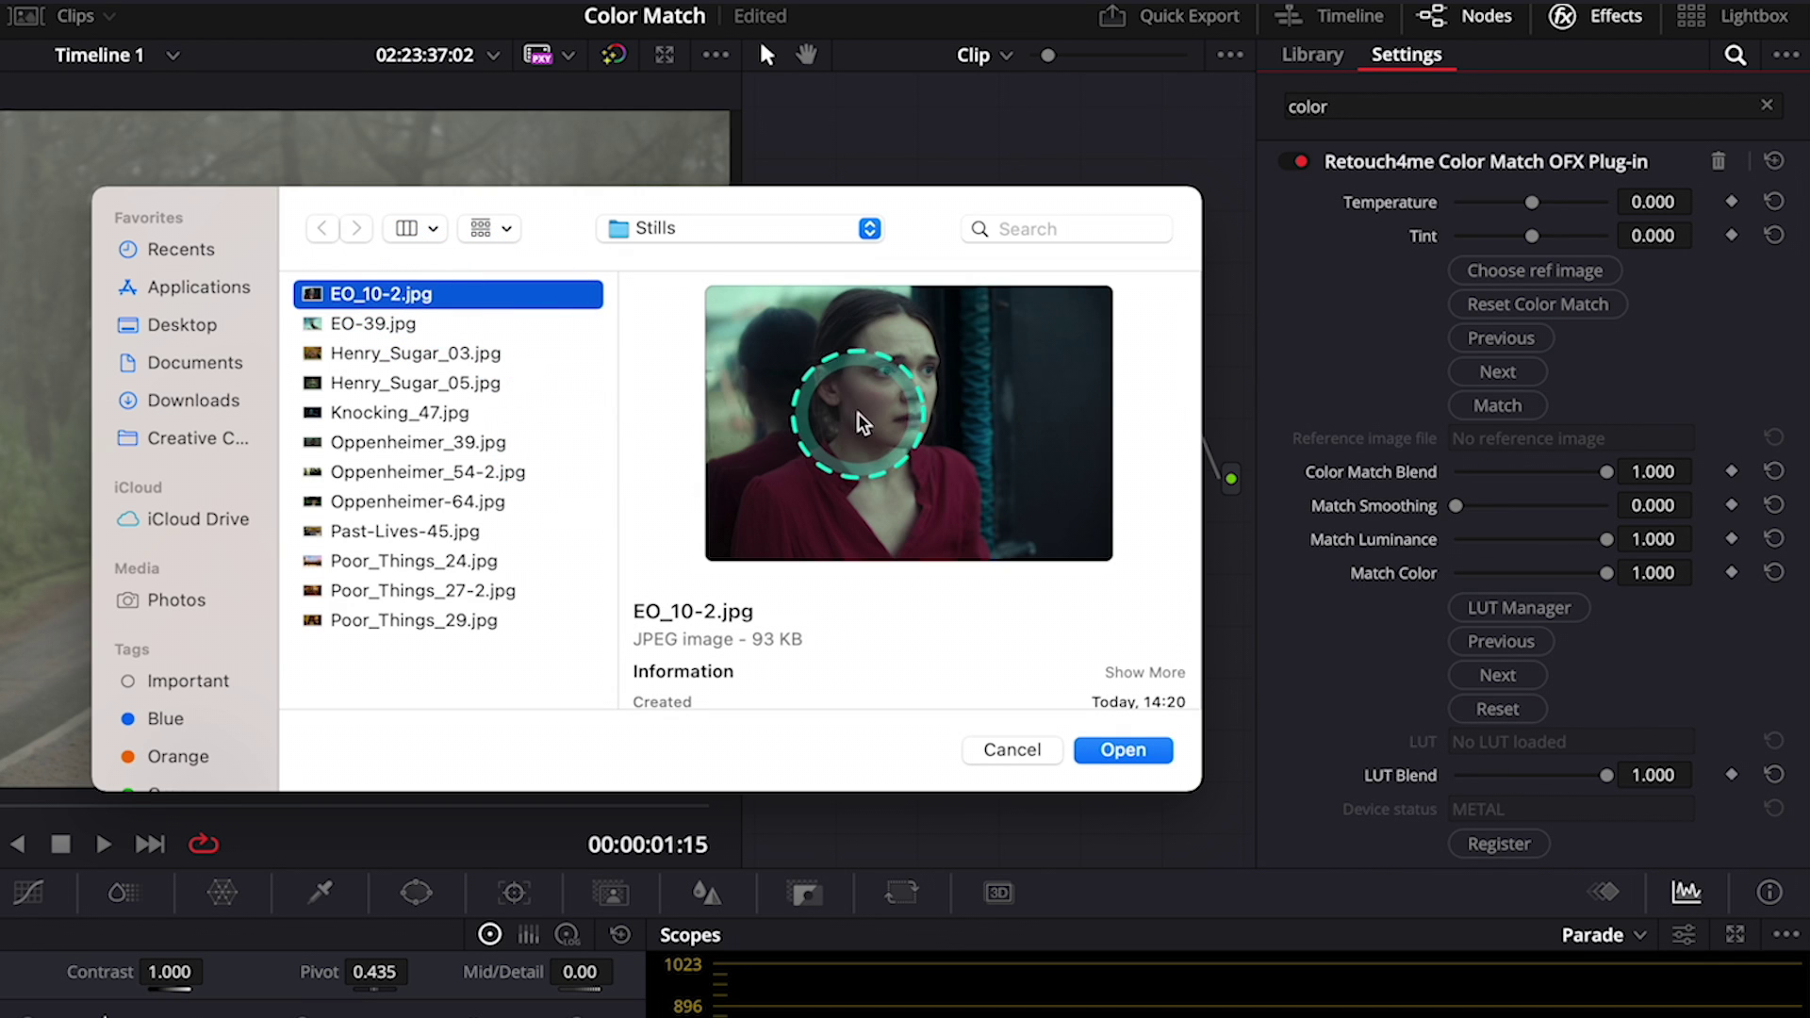
{"action": "key", "text": "Down"}
{"action": "key", "text": "Down"}
{"action": "key", "text": "Down"}
{"action": "key", "text": "Down"}
{"action": "key", "text": "Down"}
{"action": "key", "text": "Down"}
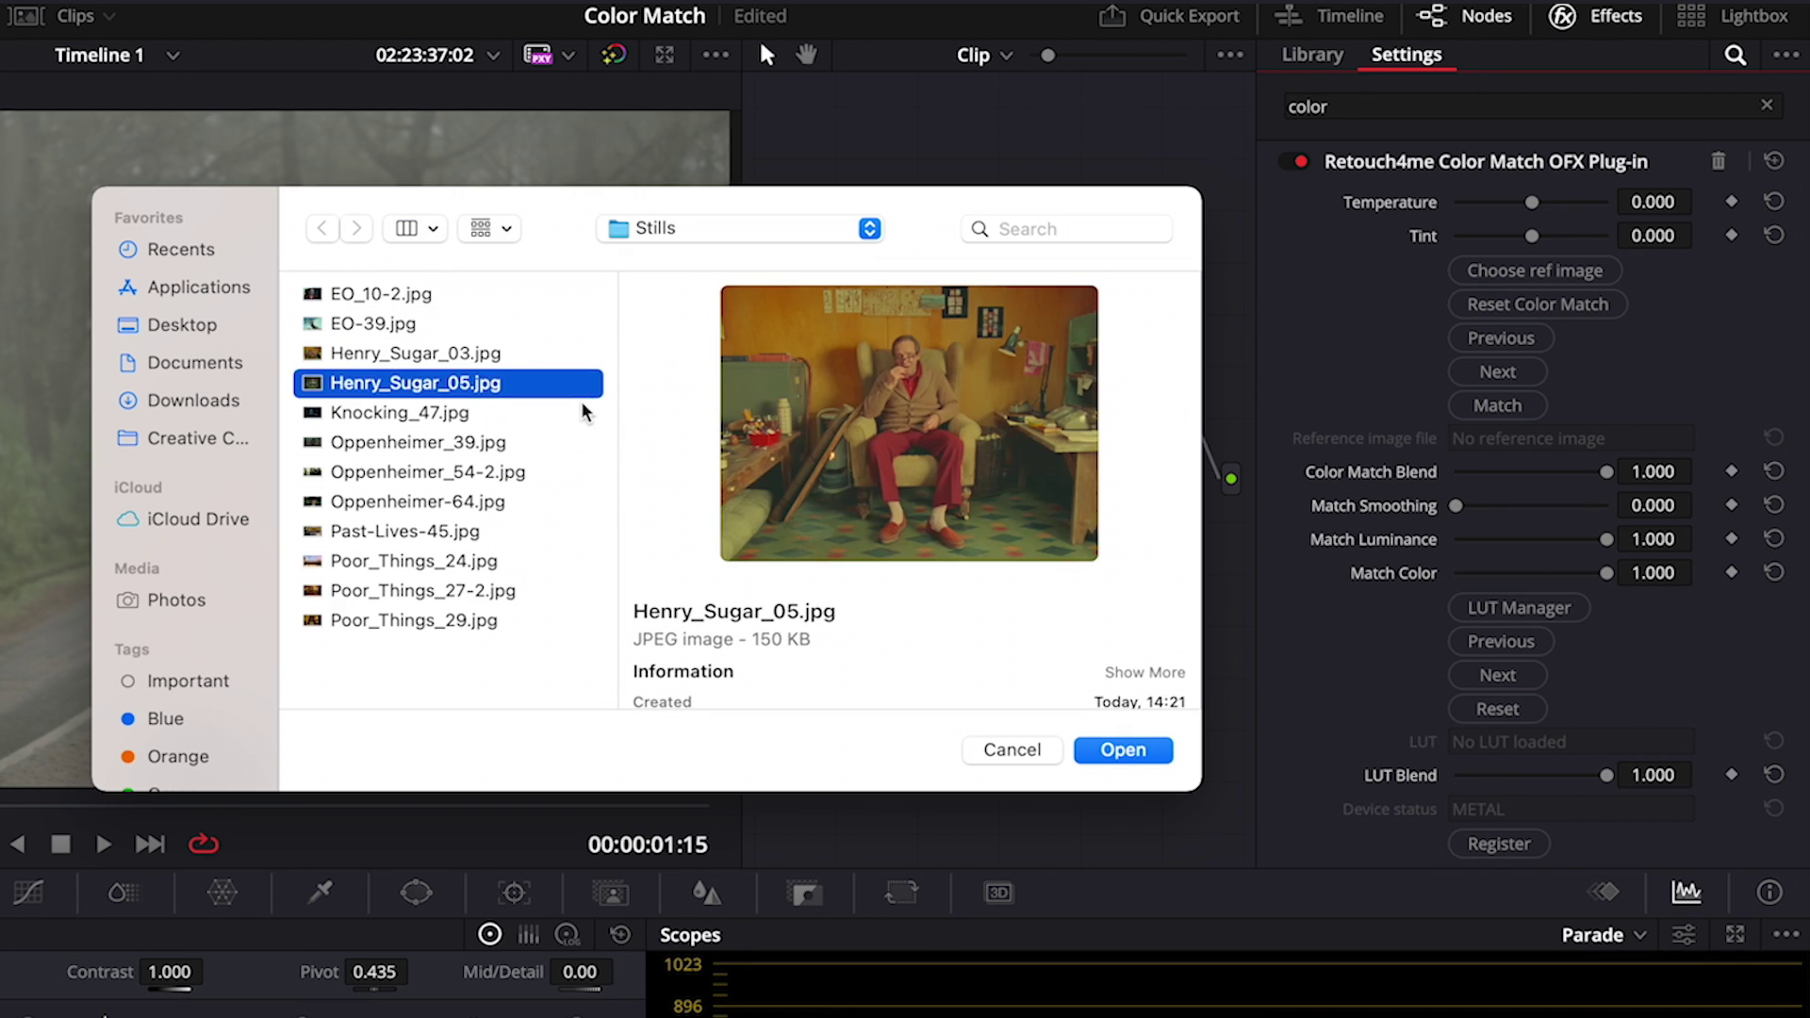
{"action": "key", "text": "Down"}
{"action": "key", "text": "Down"}
{"action": "key", "text": "Down"}
{"action": "key", "text": "Down"}
{"action": "key", "text": "Down"}
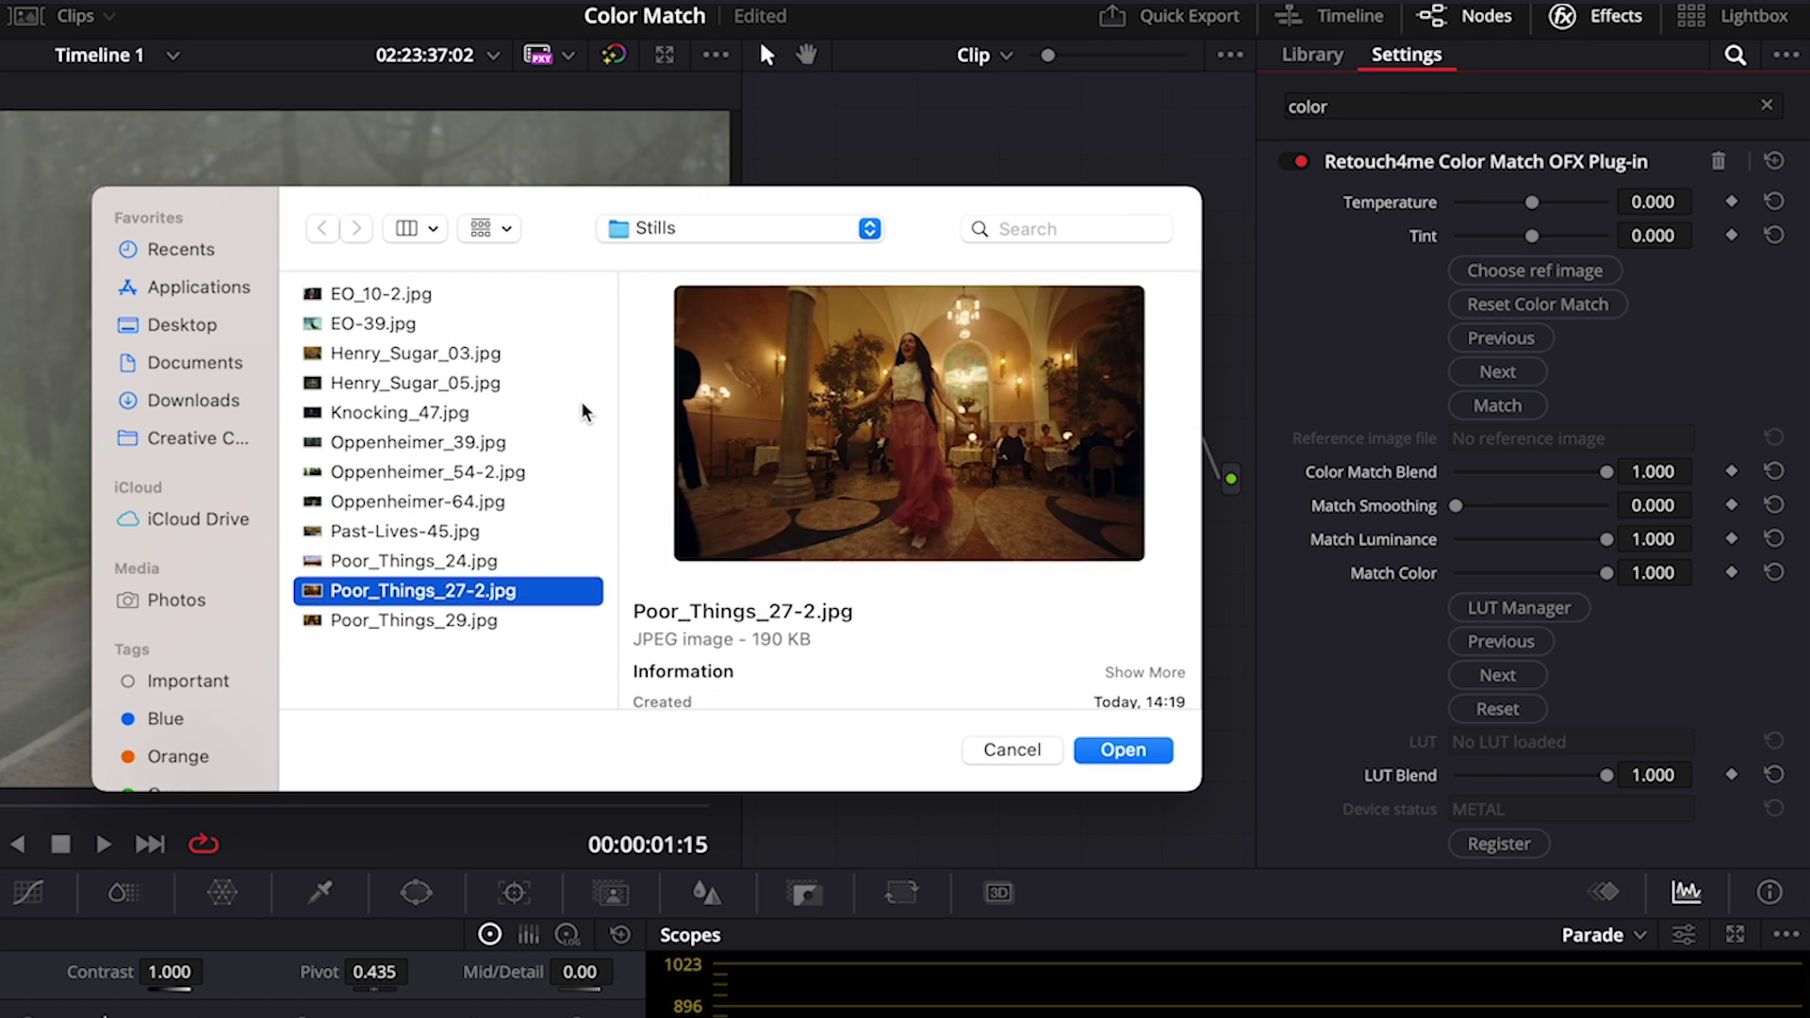
{"action": "key", "text": "Up"}
{"action": "key", "text": "Up"}
{"action": "key", "text": "Up"}
{"action": "key", "text": "Up"}
{"action": "key", "text": "Up"}
{"action": "key", "text": "Up"}
{"action": "key", "text": "Up"}
{"action": "key", "text": "Up"}
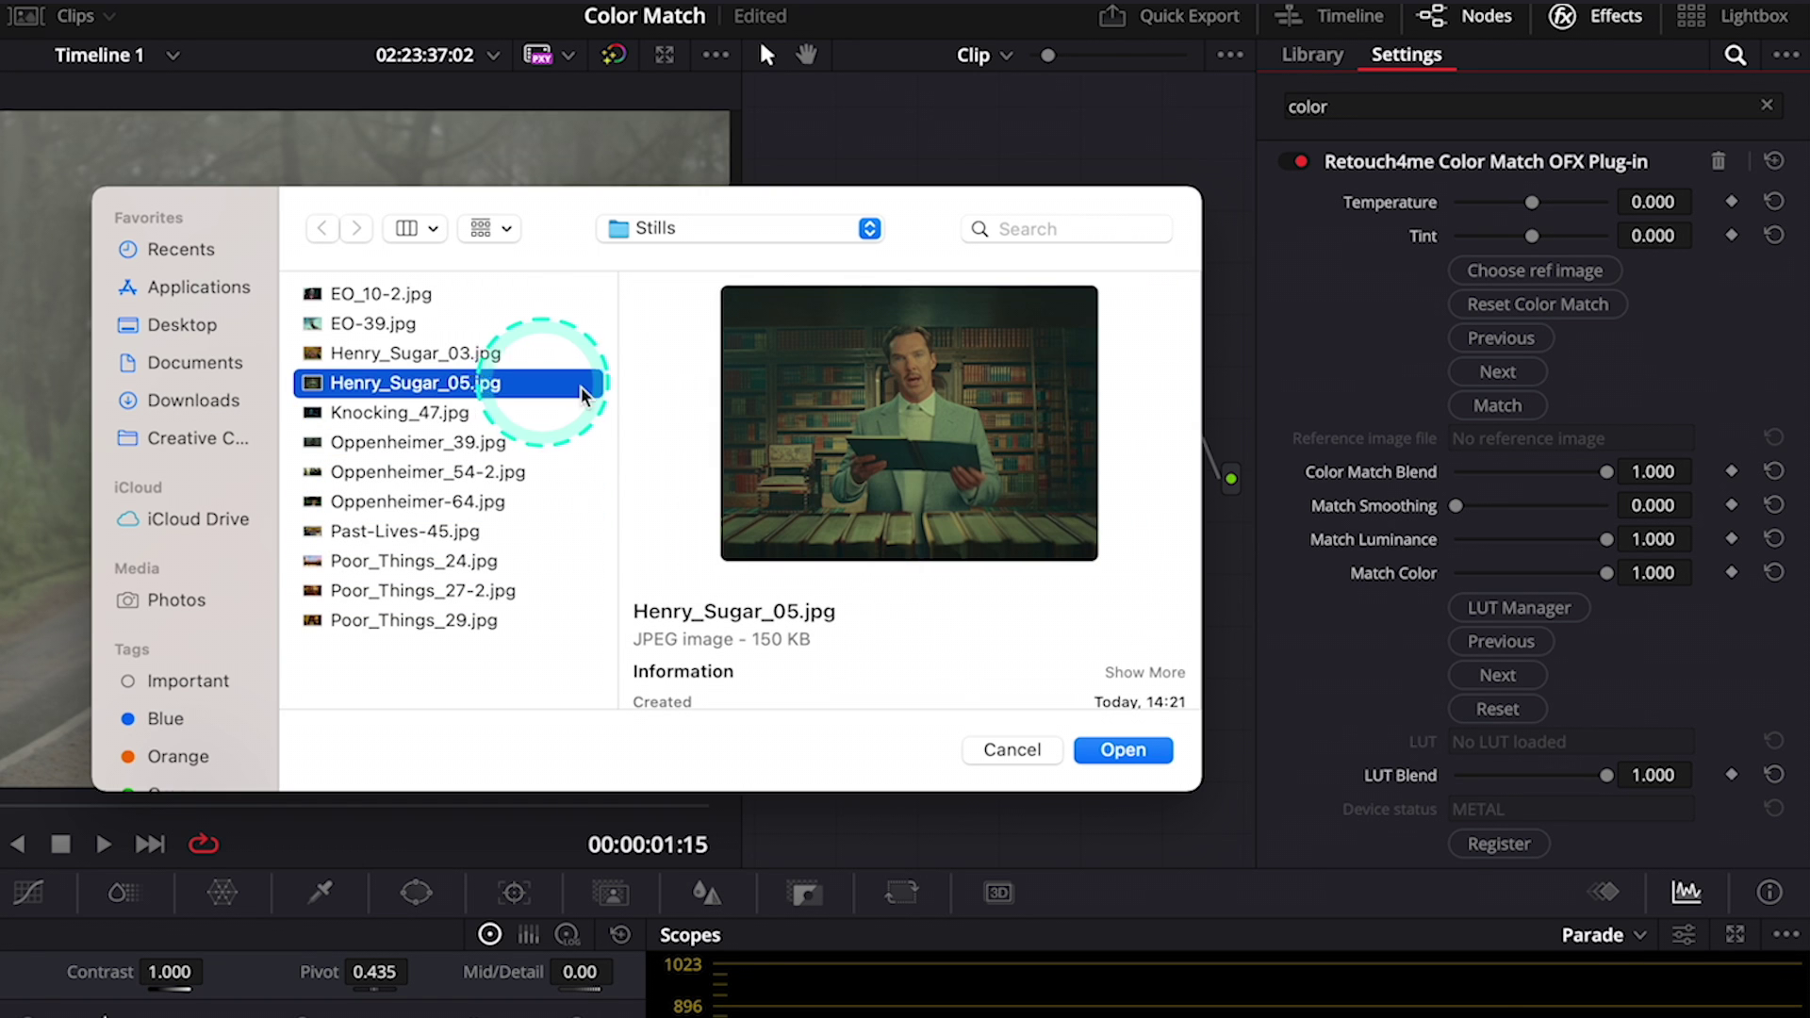
{"action": "left_click", "coordinate": [1132, 757]}
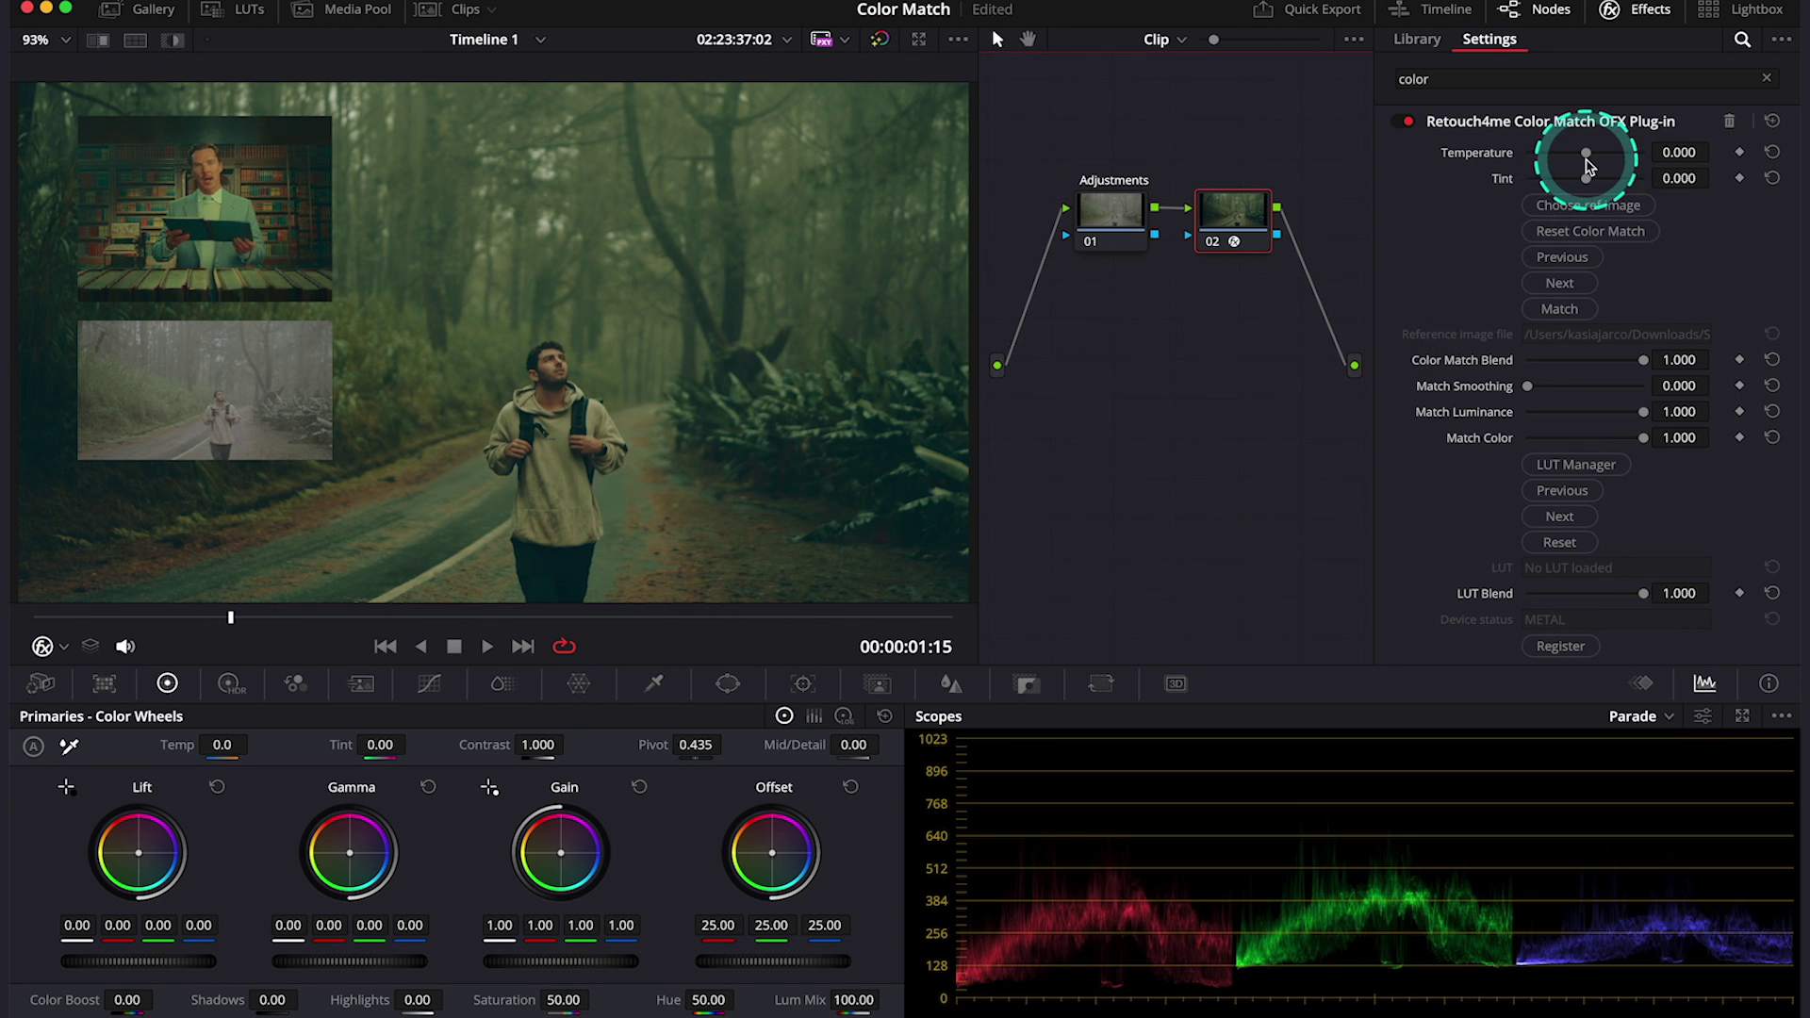
Set temperature 0.009 and tint 0.028, testing blend, smoothing and luminance before restoring them
{"action": "left_click_drag", "start_coordinate": [1586, 153], "coordinate": [1586, 196]}
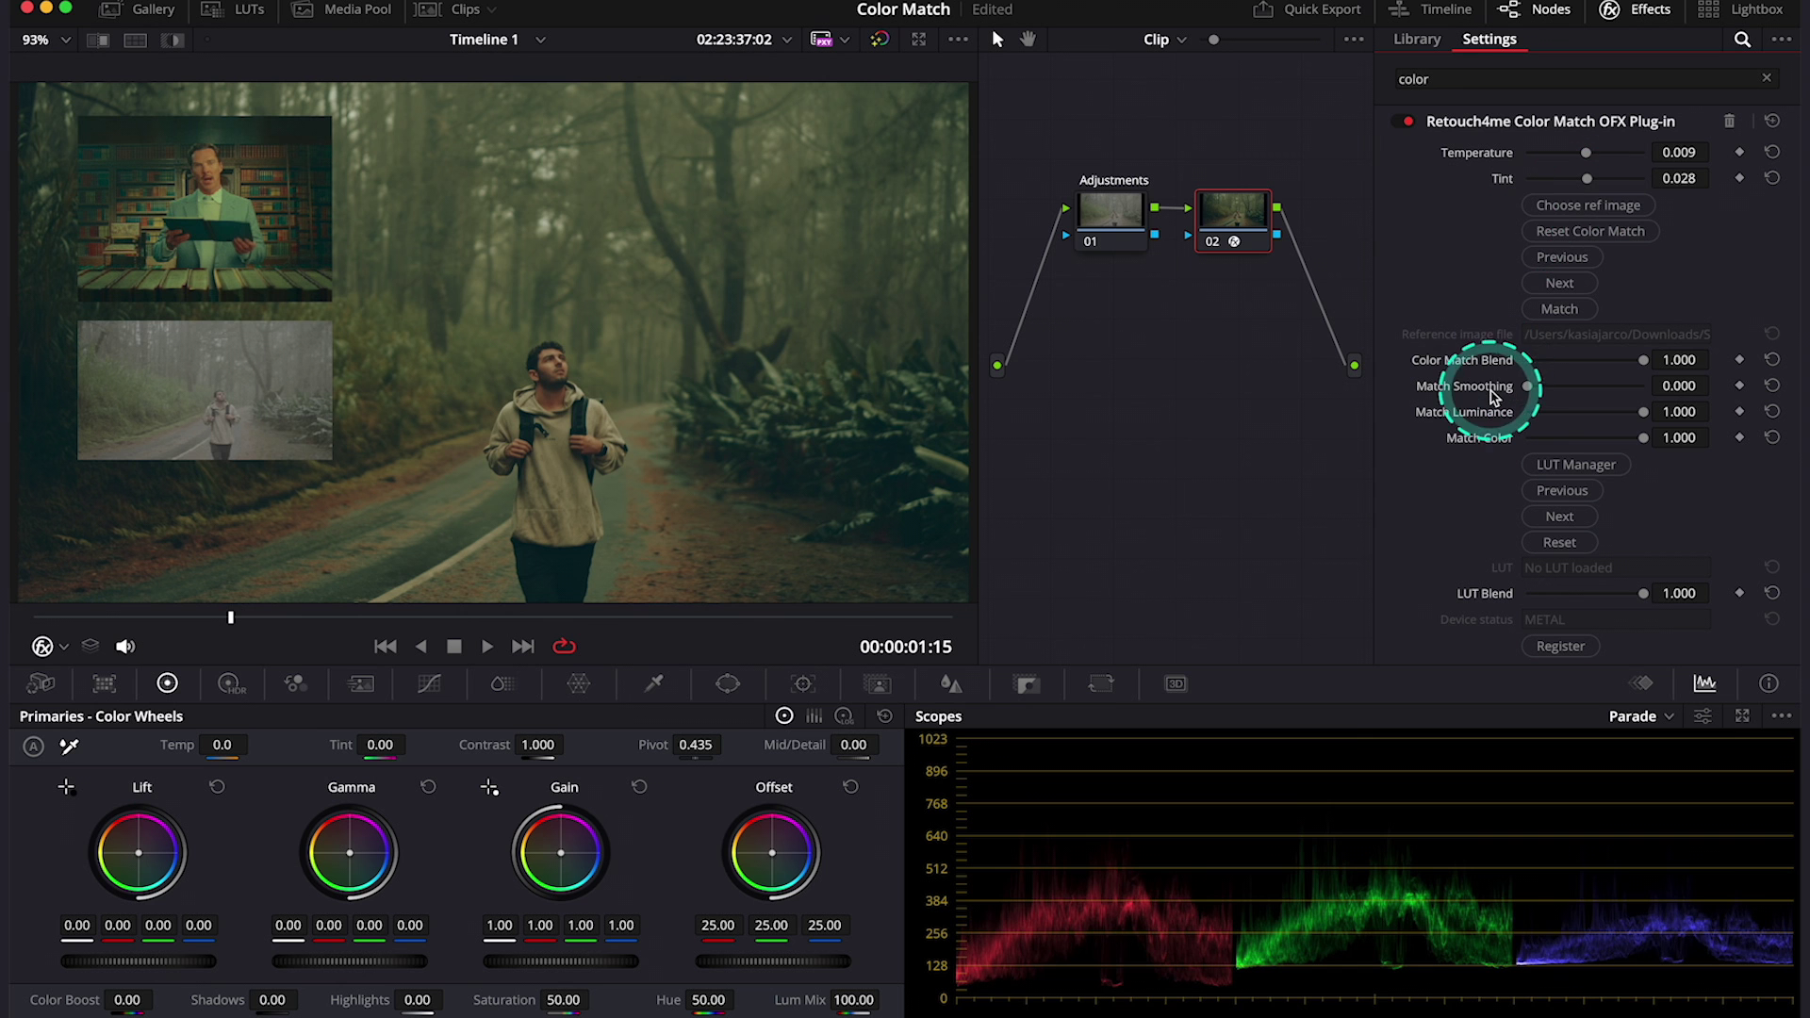
{"action": "mouse_move", "coordinate": [1651, 362]}
{"action": "left_mouse_down"}
{"action": "mouse_move", "coordinate": [1534, 362]}
{"action": "mouse_move", "coordinate": [1657, 364]}
{"action": "left_mouse_up"}
{"action": "mouse_move", "coordinate": [1529, 386]}
{"action": "left_mouse_down"}
{"action": "mouse_move", "coordinate": [1622, 393]}
{"action": "mouse_move", "coordinate": [1512, 386]}
{"action": "left_mouse_up"}
{"action": "mouse_move", "coordinate": [1643, 411]}
{"action": "left_mouse_down"}
{"action": "mouse_move", "coordinate": [1504, 412]}
{"action": "mouse_move", "coordinate": [1655, 416]}
{"action": "mouse_move", "coordinate": [1644, 441]}
{"action": "mouse_move", "coordinate": [1505, 441]}
{"action": "mouse_move", "coordinate": [1662, 439]}
{"action": "left_mouse_up"}
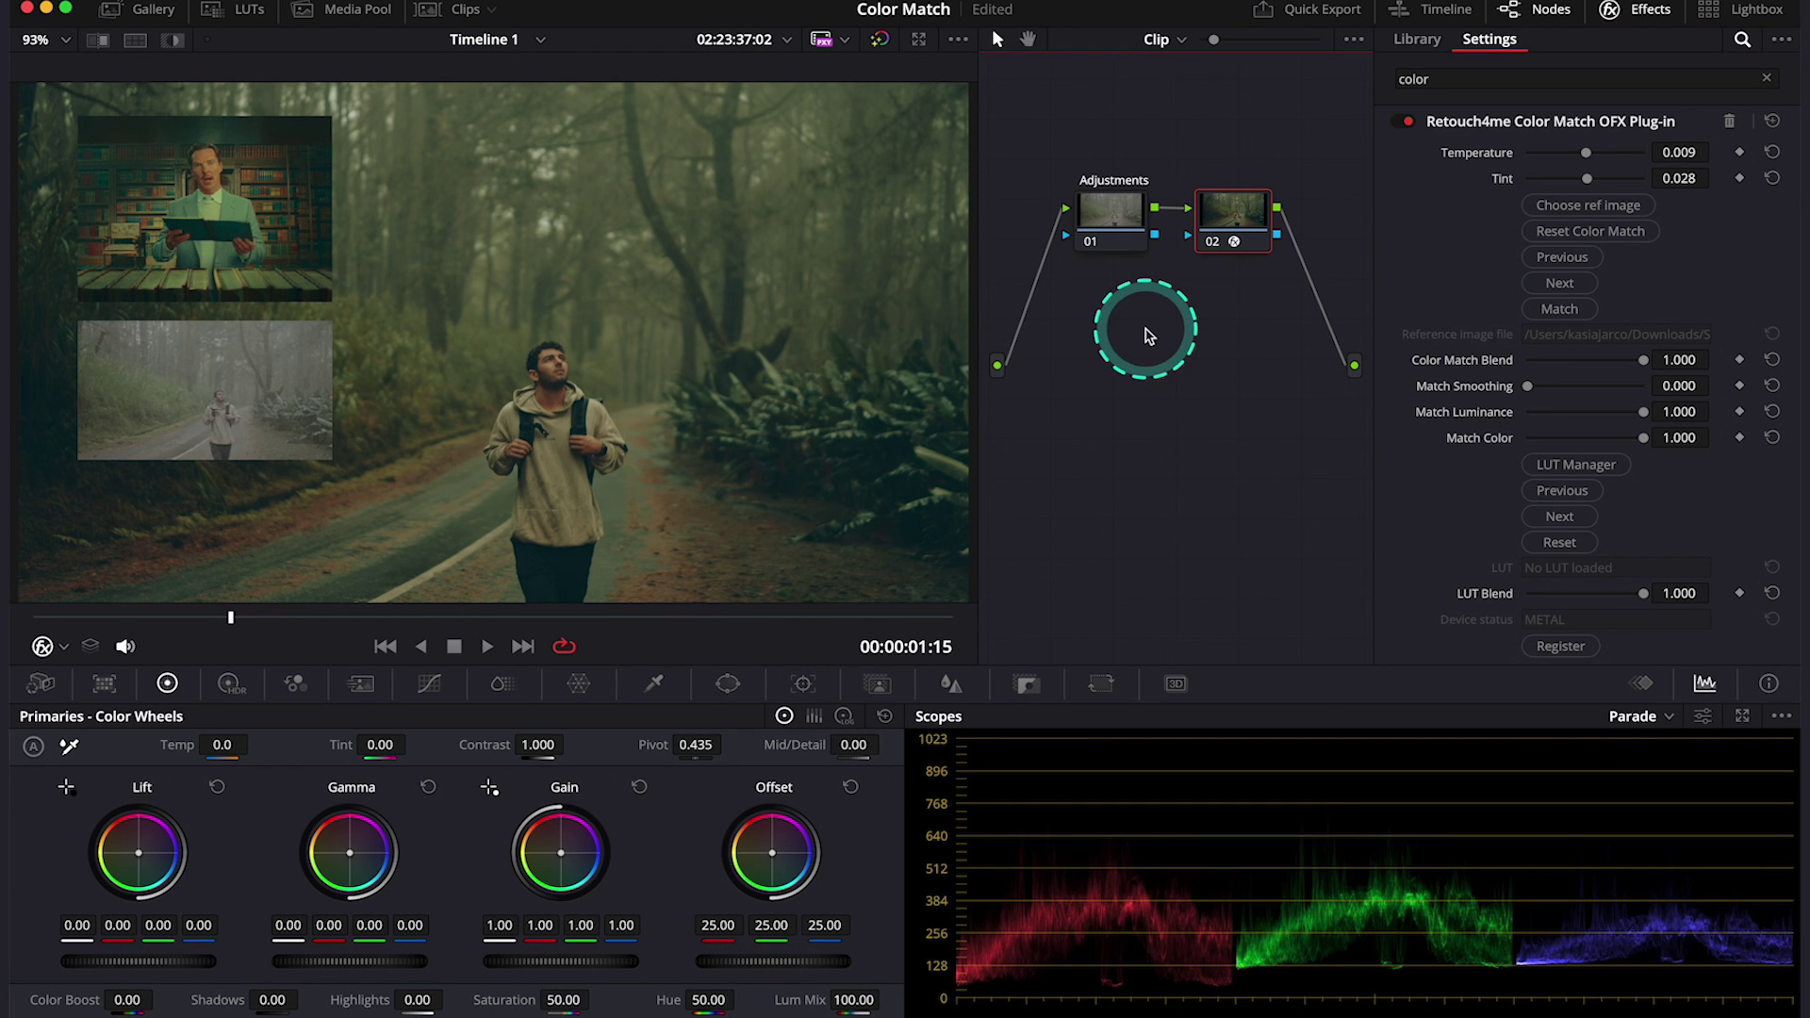
On node 01, raise primary Contrast to 1.146 with Pivot at 0.487
{"action": "left_click", "coordinate": [1114, 211]}
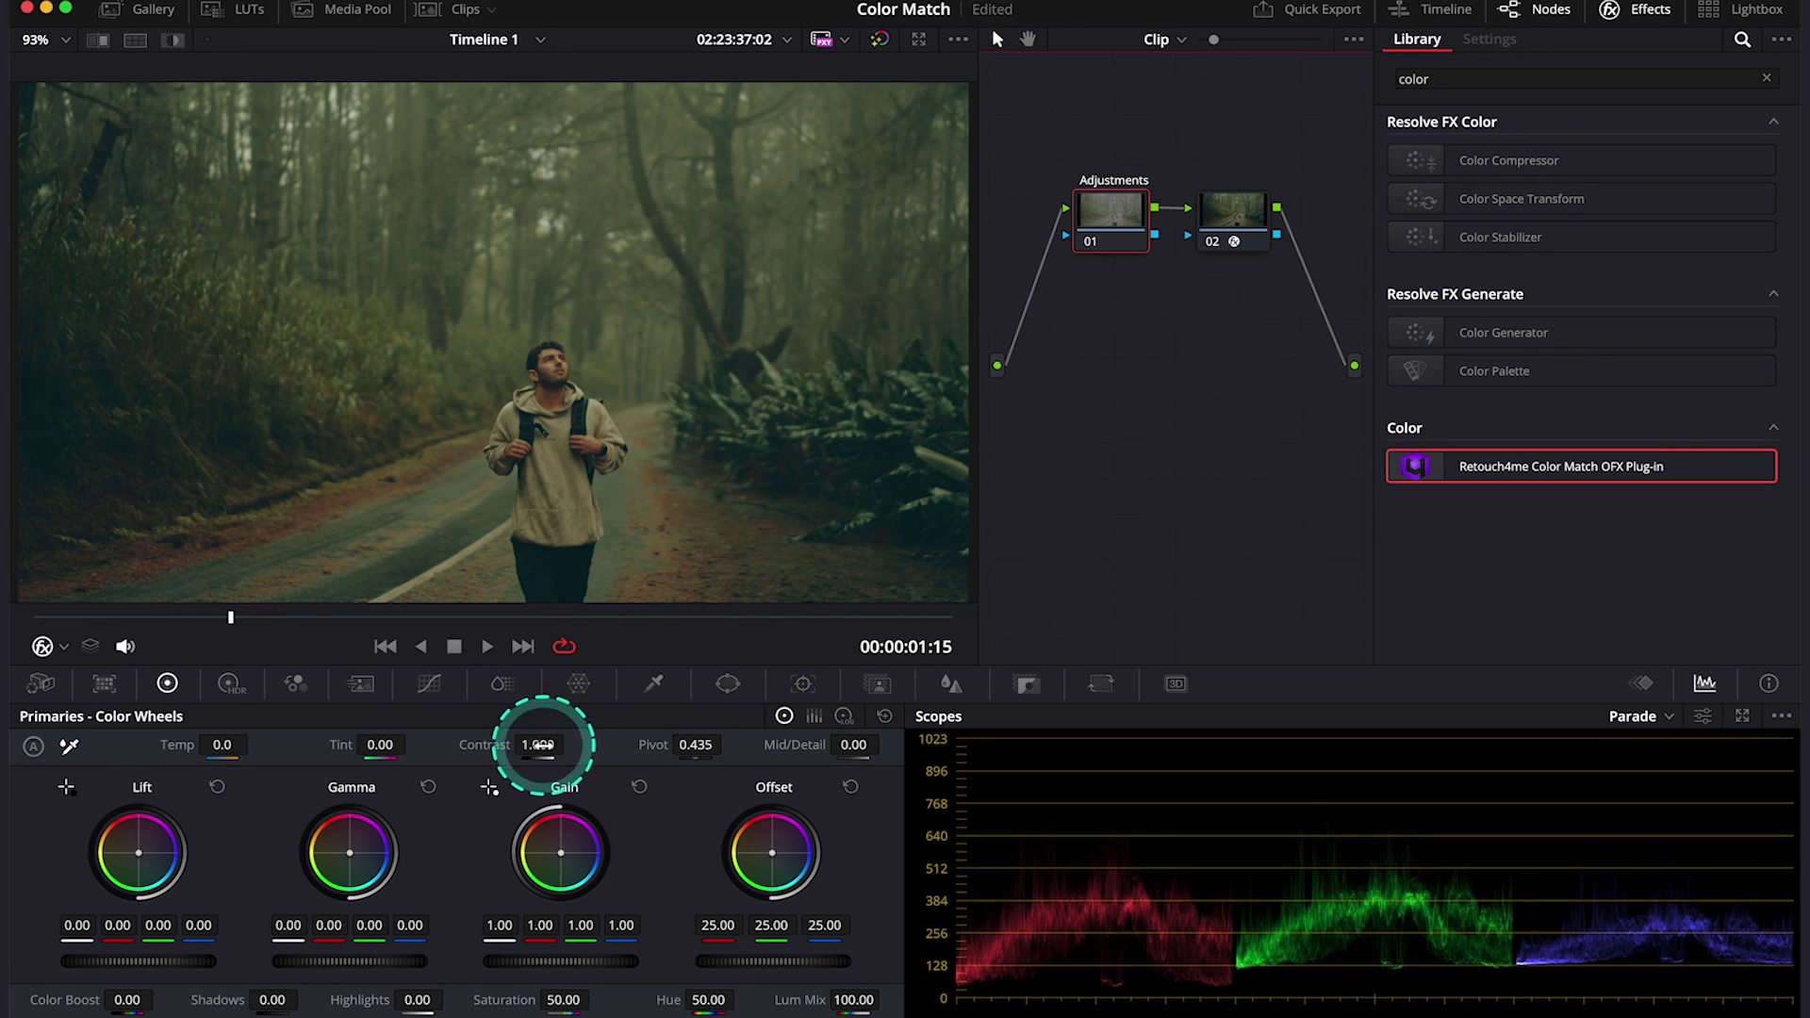
{"action": "left_click_drag", "start_coordinate": [538, 745], "coordinate": [723, 758]}
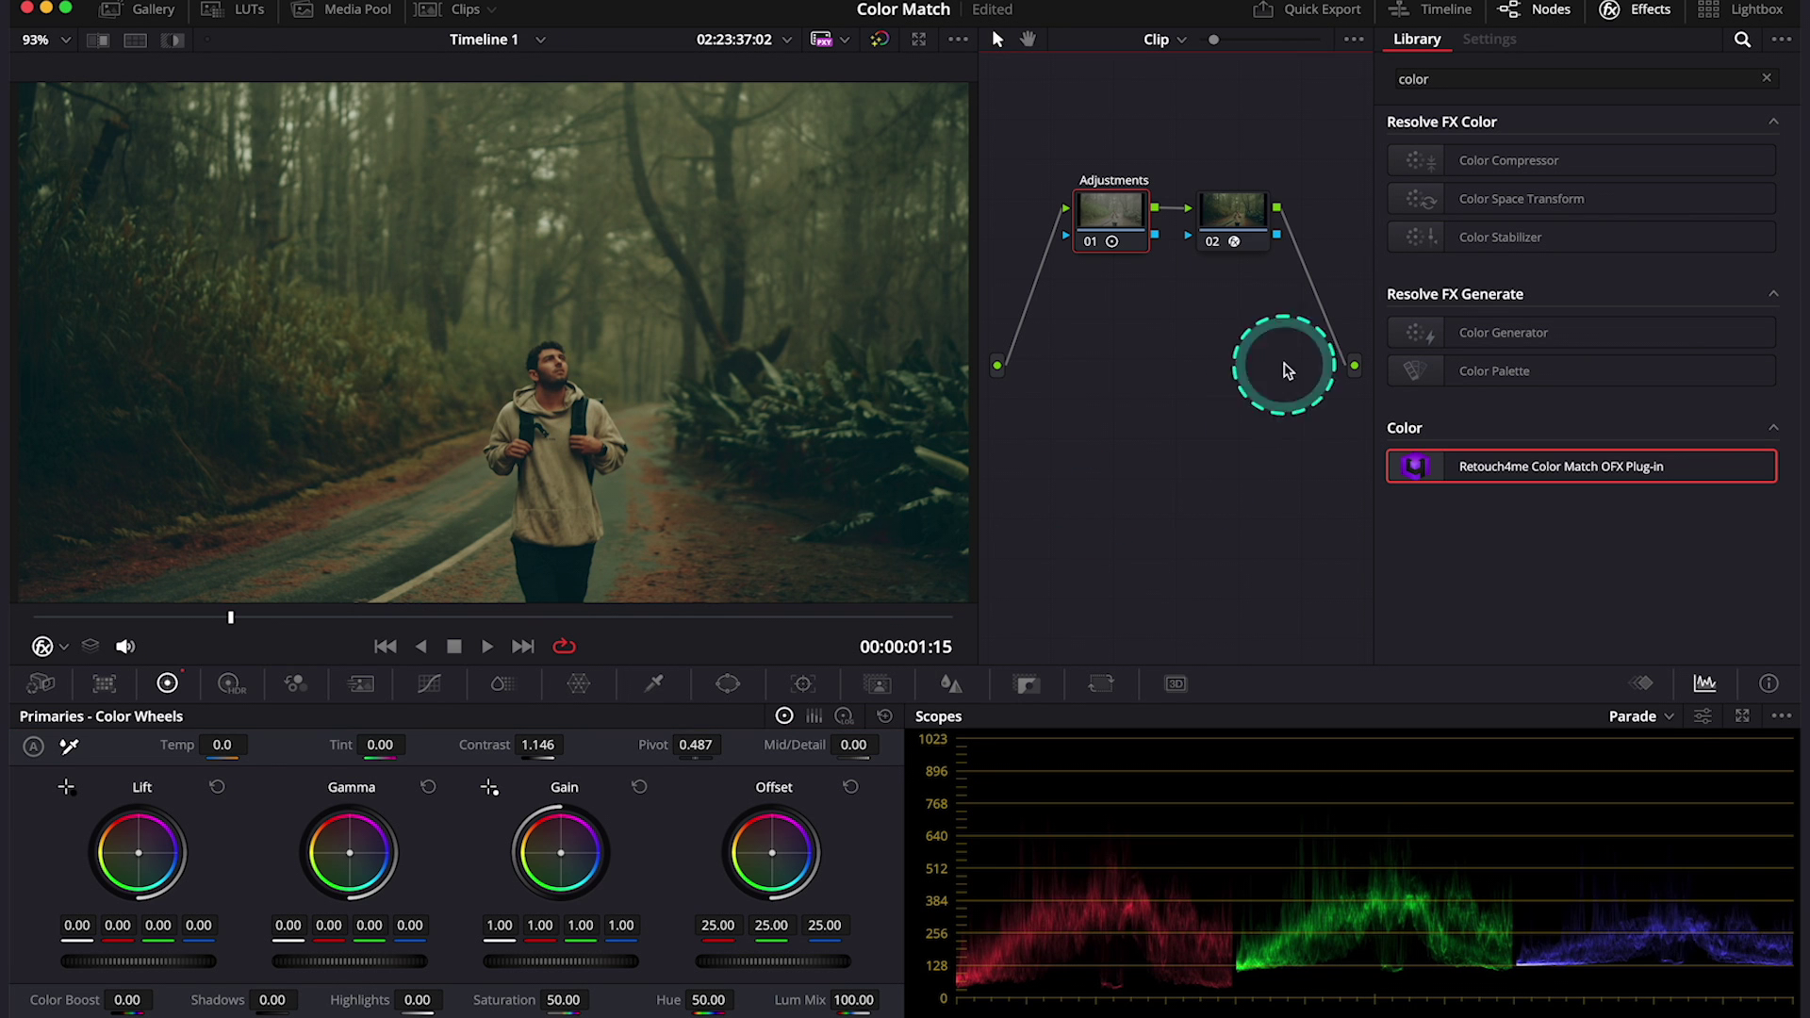
On node 02, load Oppenheimer_39.jpg as the new Color Match reference
{"action": "left_click", "coordinate": [1249, 218]}
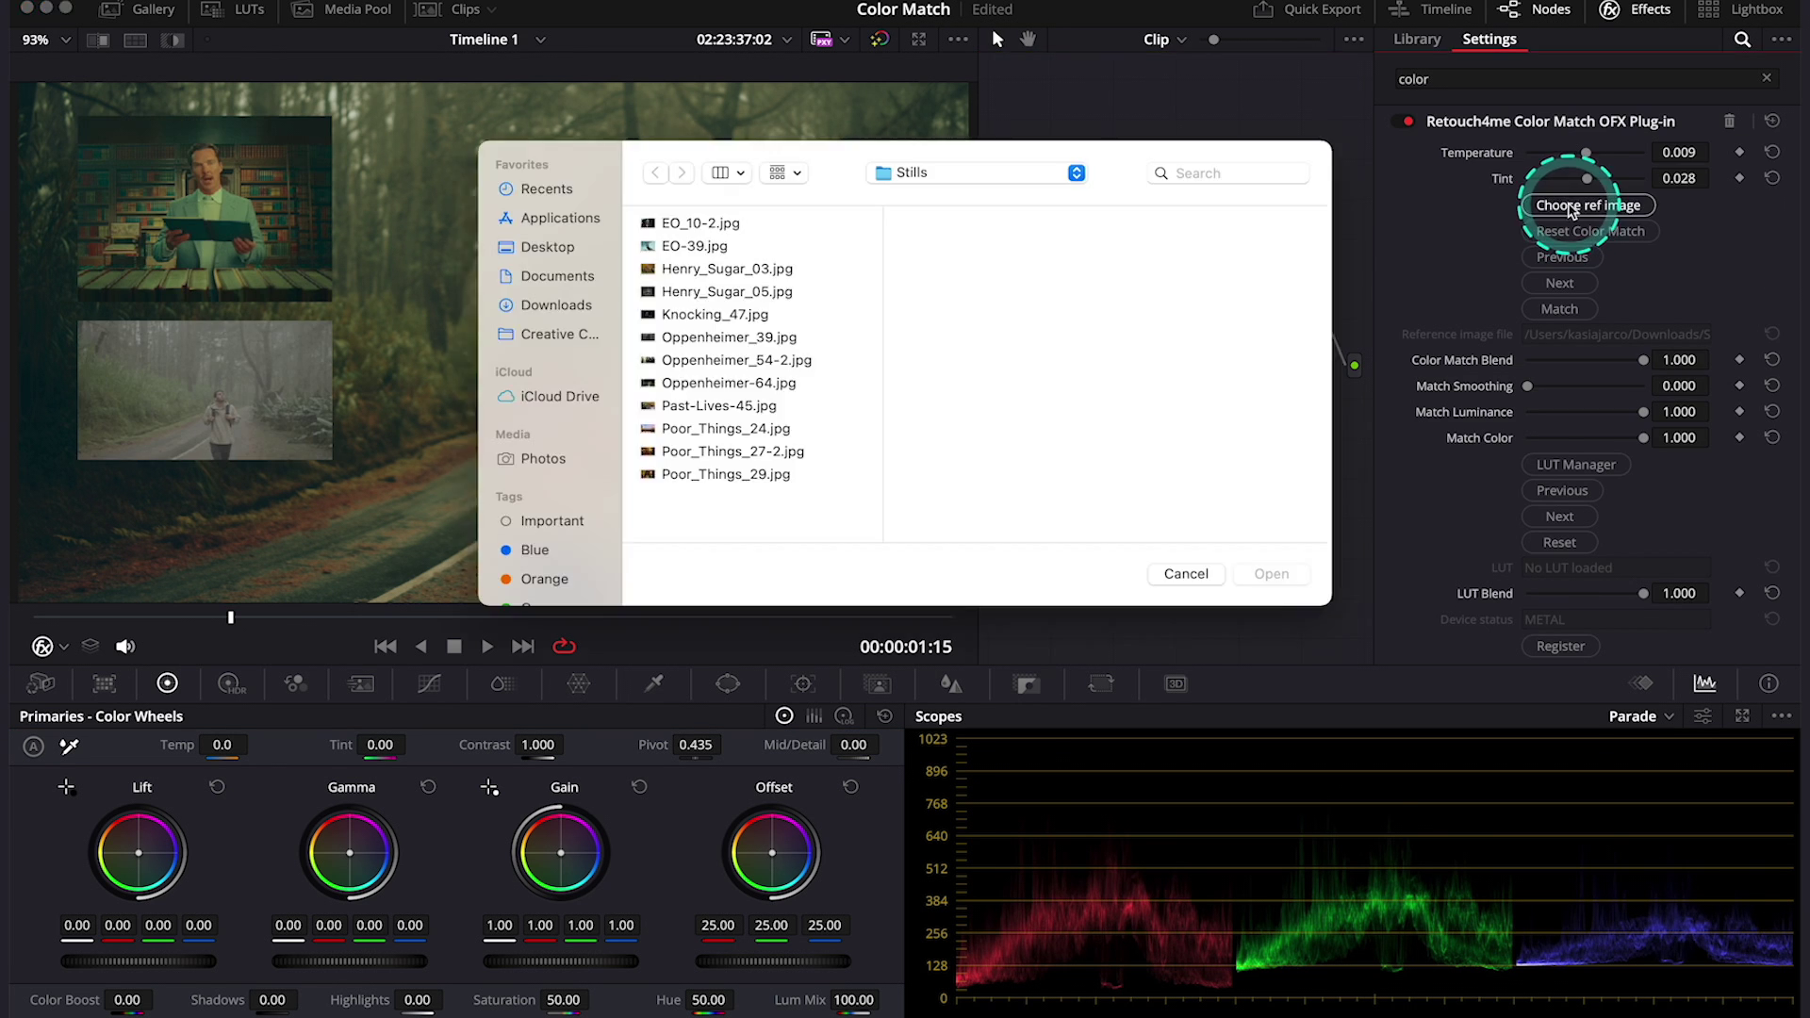
{"action": "left_click", "coordinate": [741, 229]}
{"action": "key", "text": "Down"}
{"action": "key", "text": "Down"}
{"action": "key", "text": "Down"}
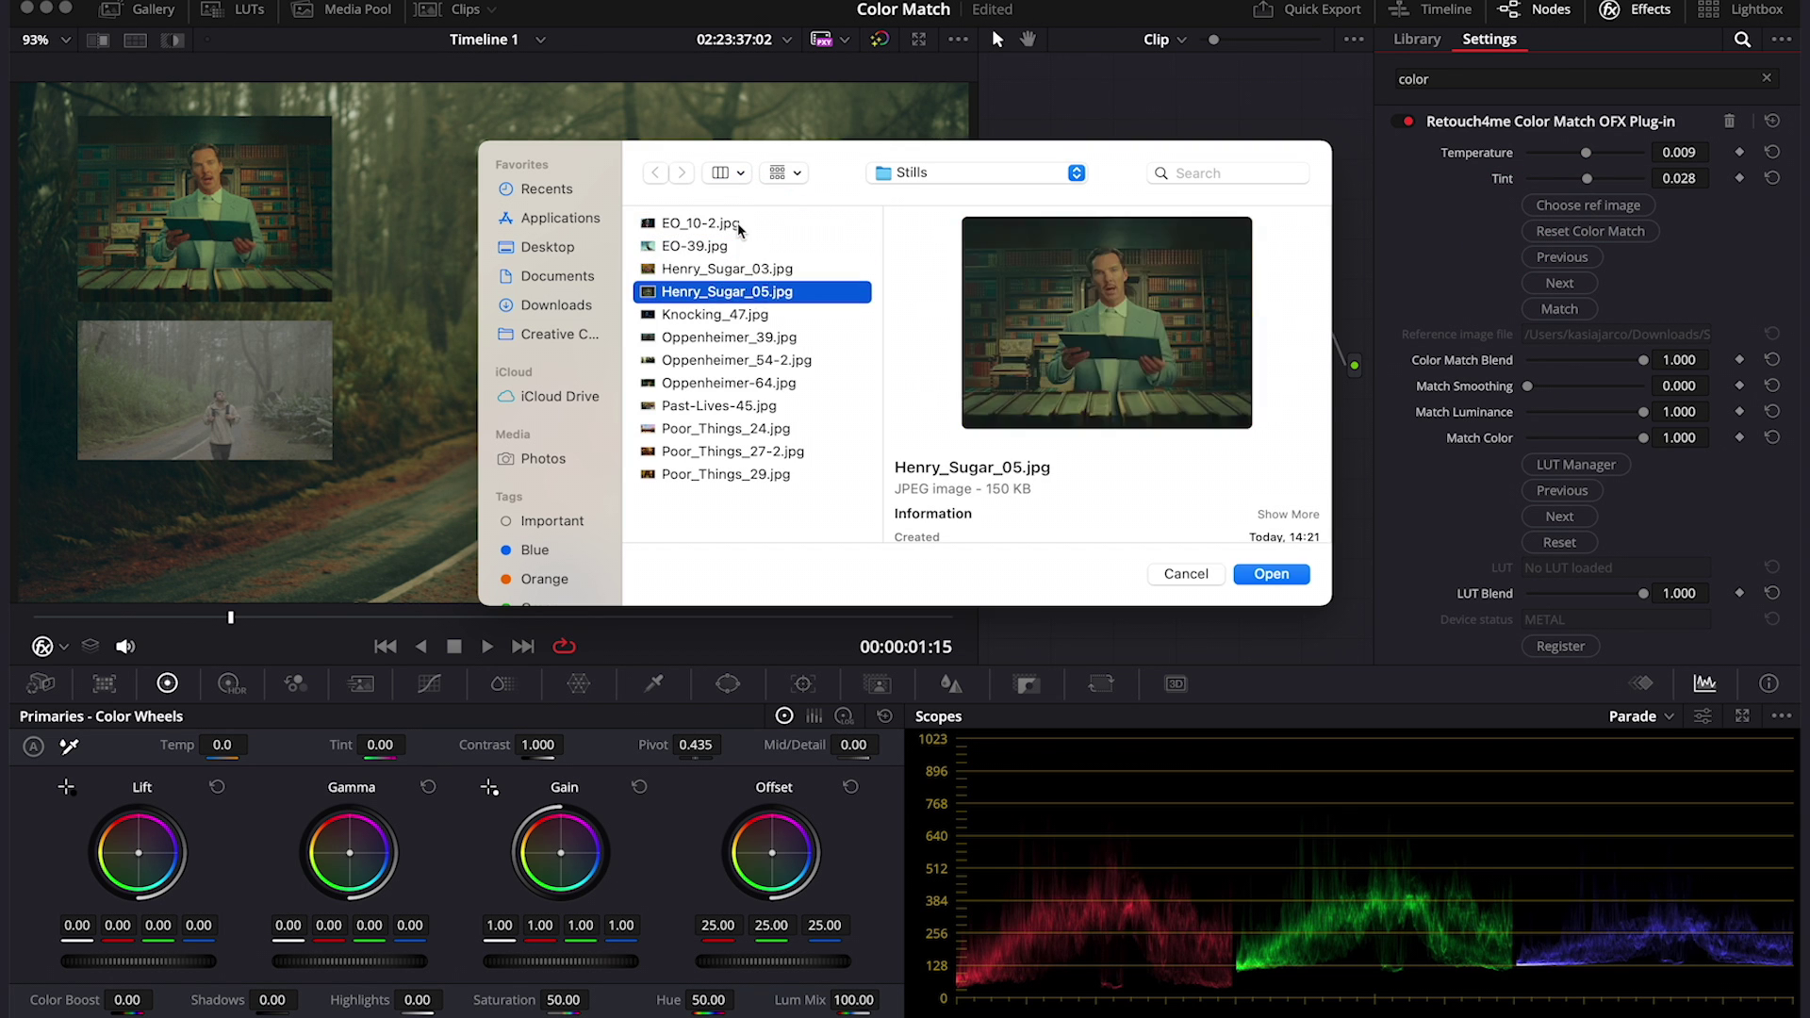
{"action": "key", "text": "Down"}
{"action": "key", "text": "Down"}
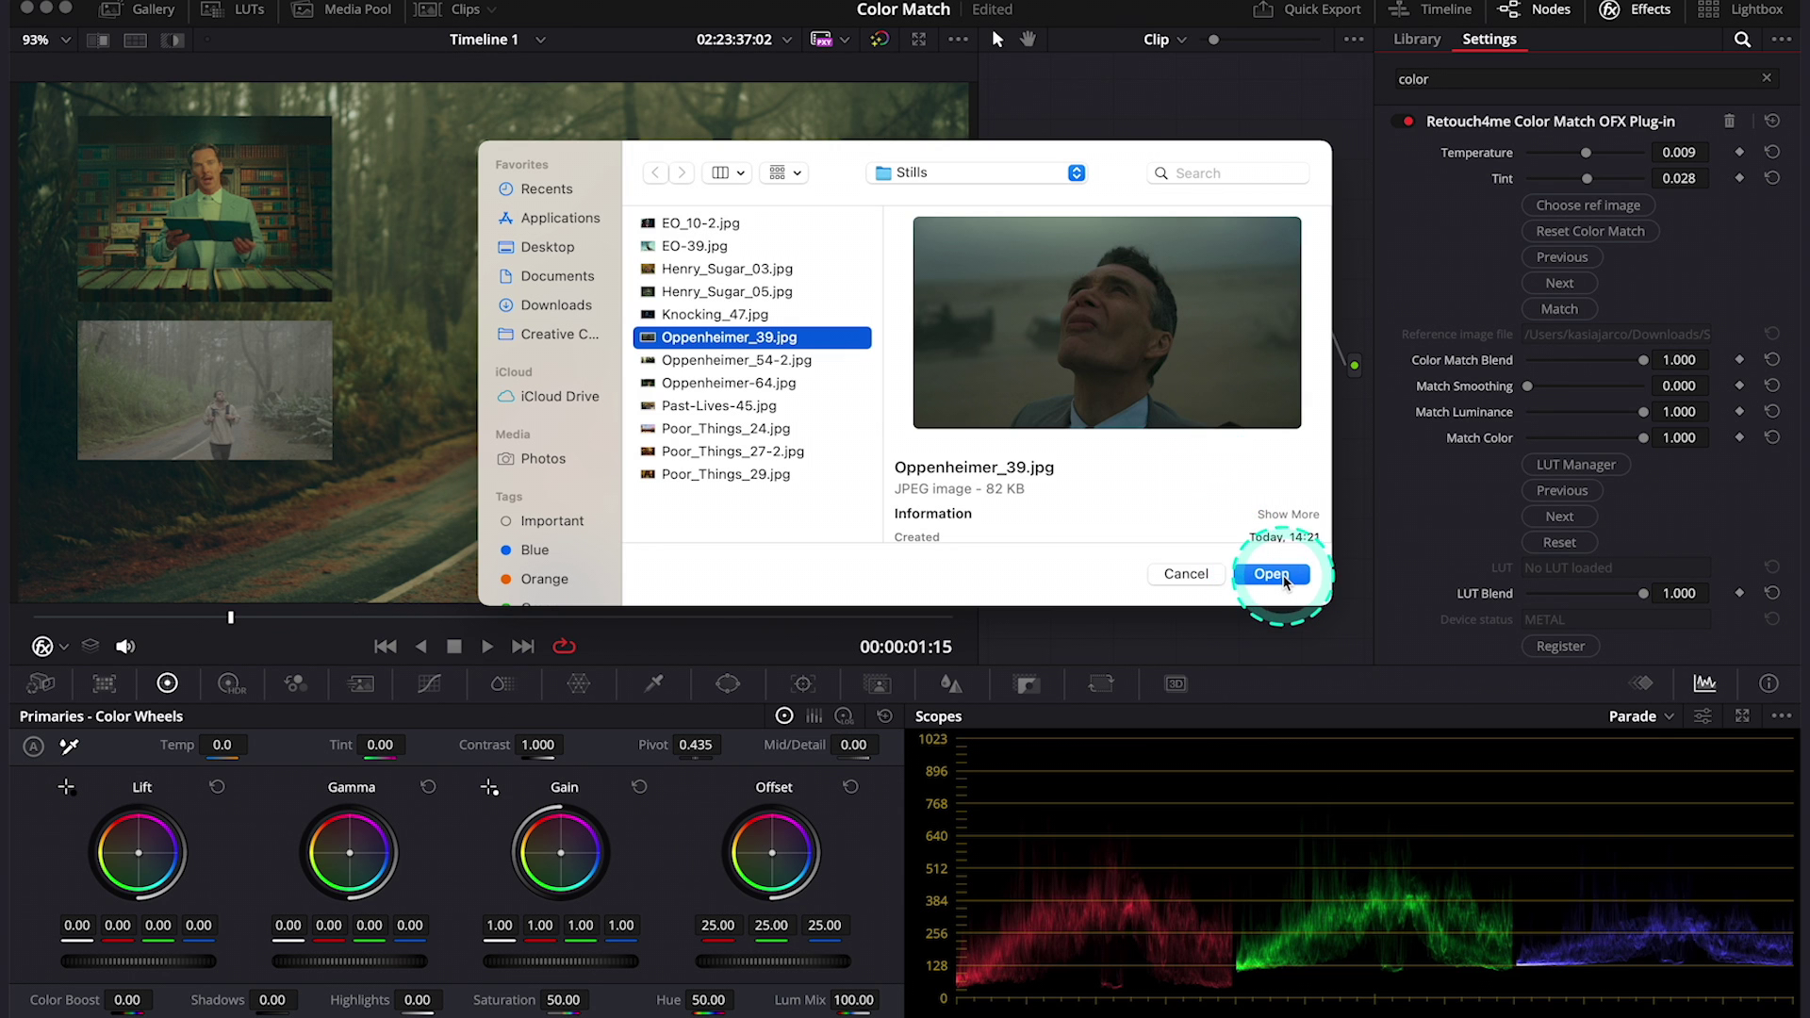
{"action": "left_click", "coordinate": [1272, 574]}
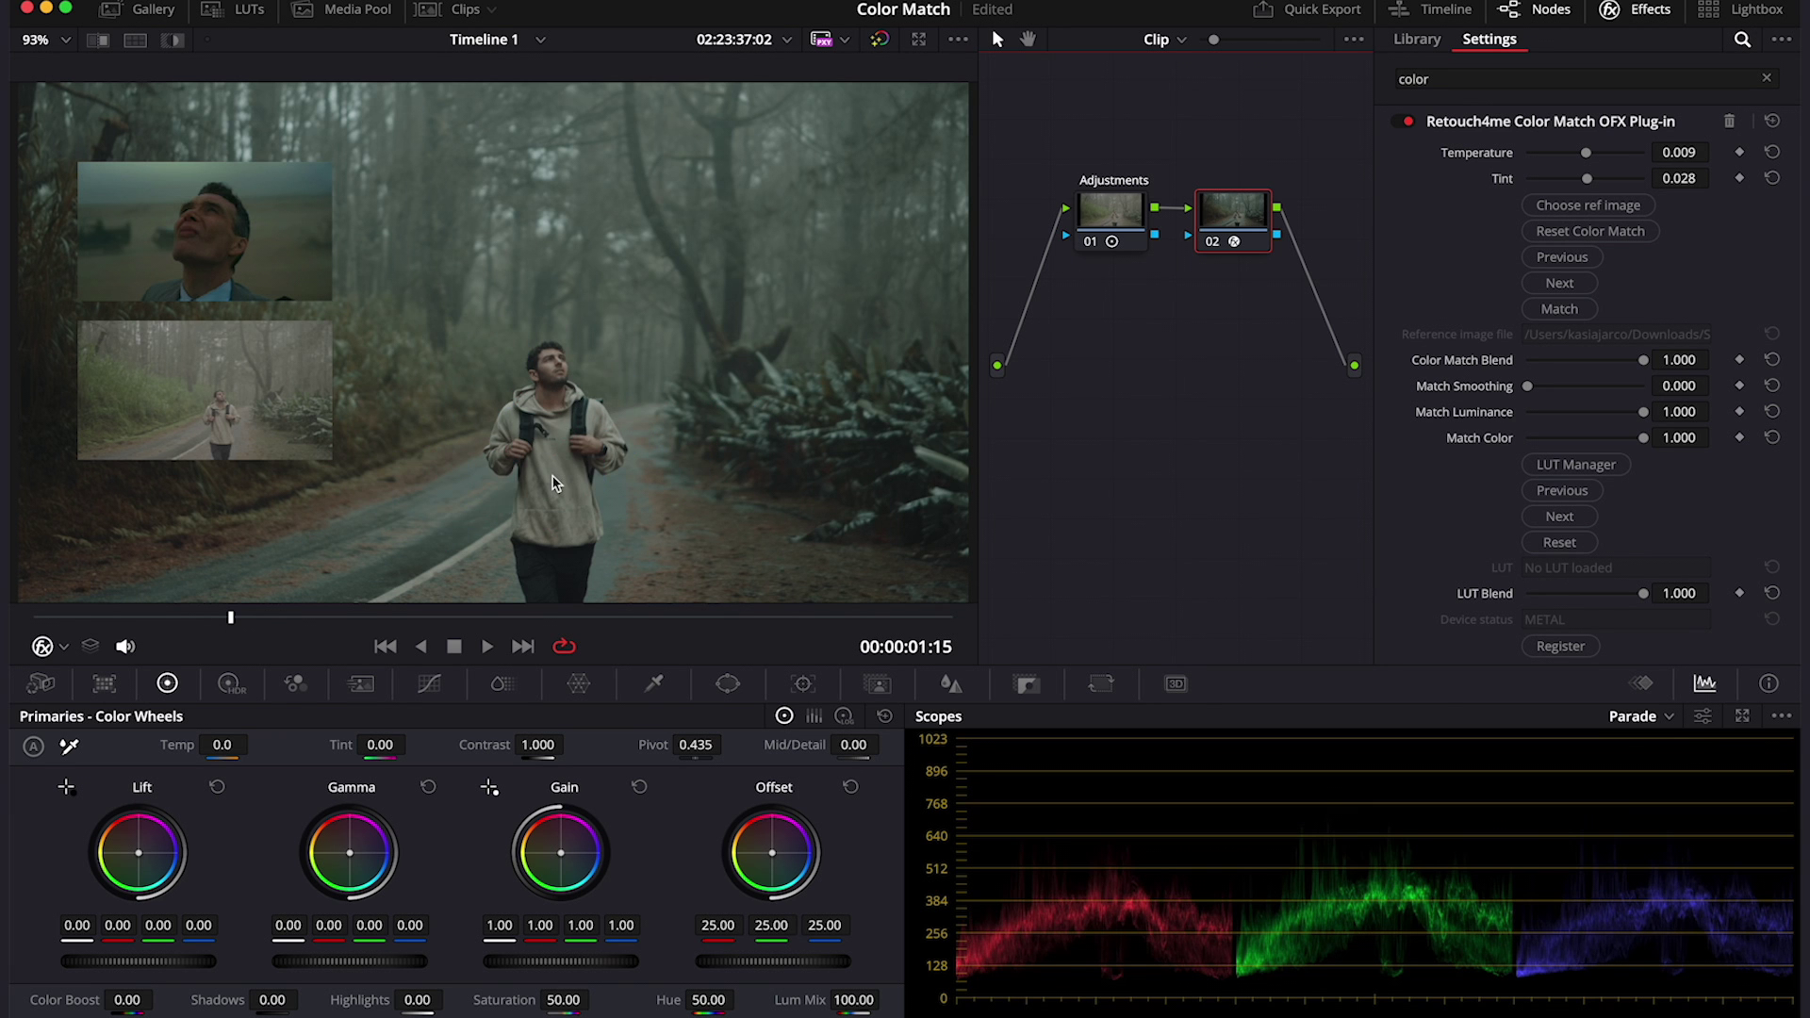
On node 01, lower Gain to 0.94 and nudge Lift down for deeper shadows
{"action": "left_click", "coordinate": [1117, 217]}
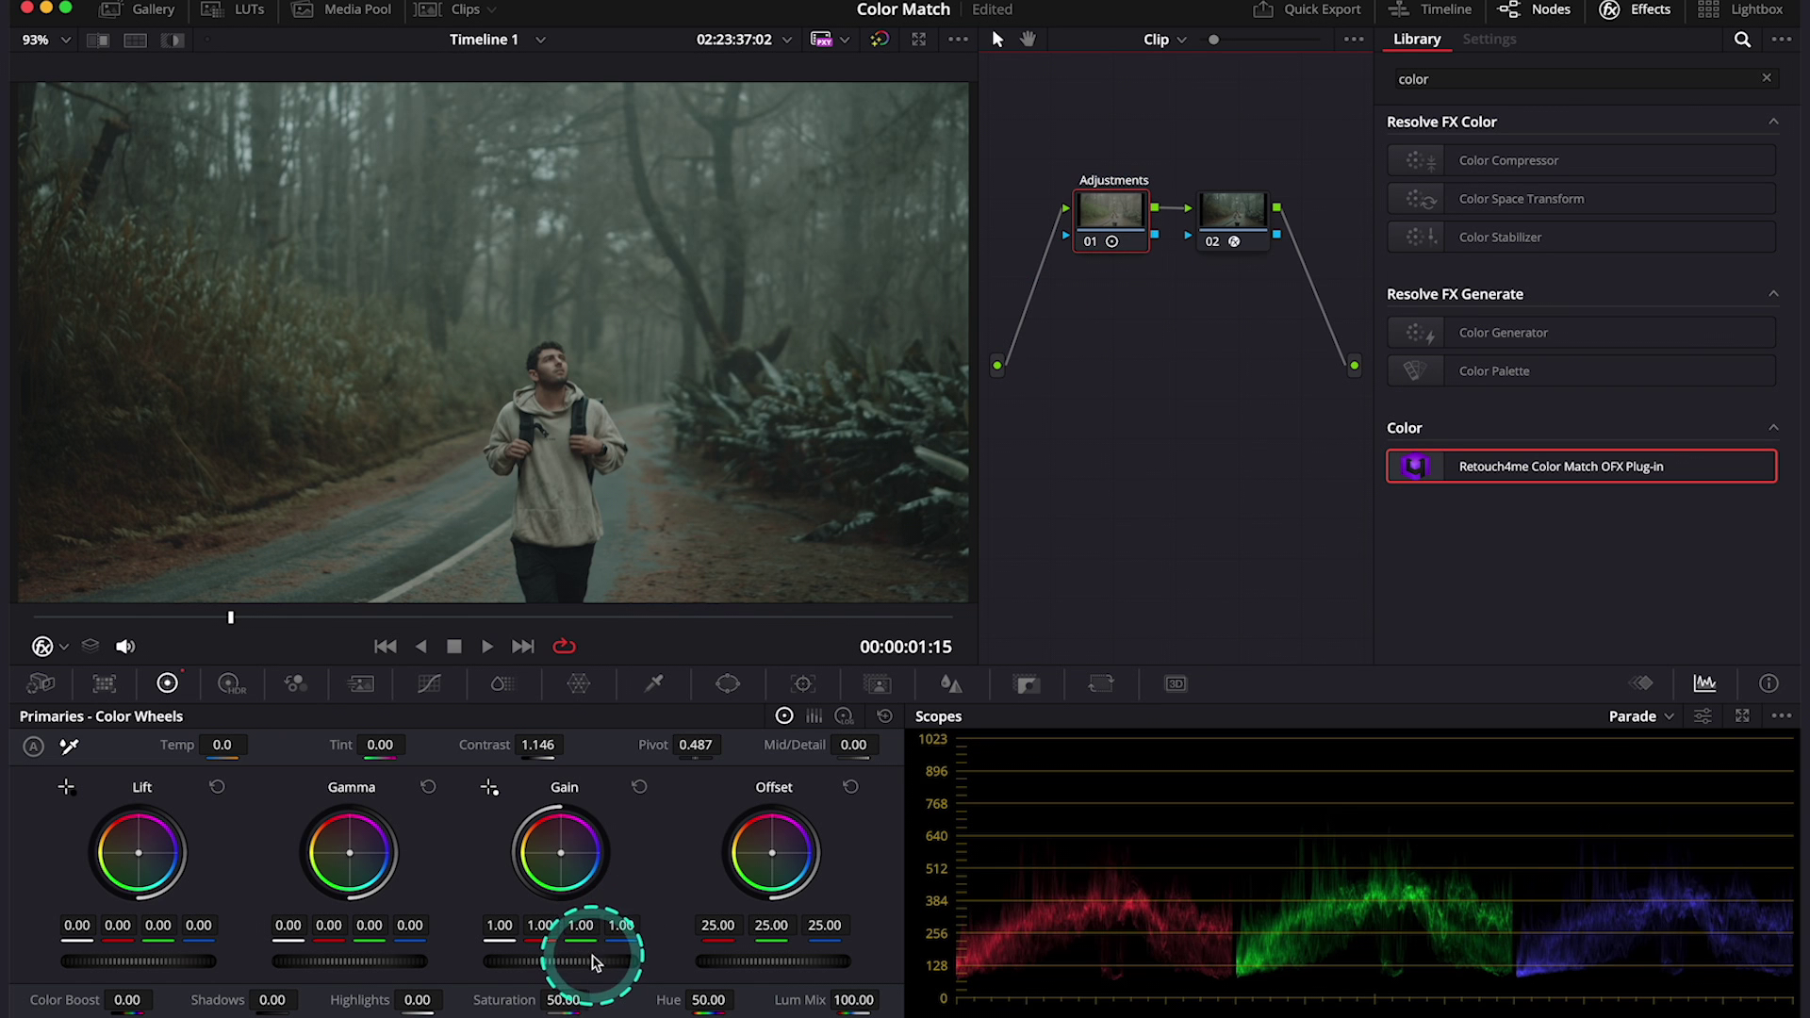
{"action": "left_click_drag", "start_coordinate": [591, 960], "coordinate": [496, 942]}
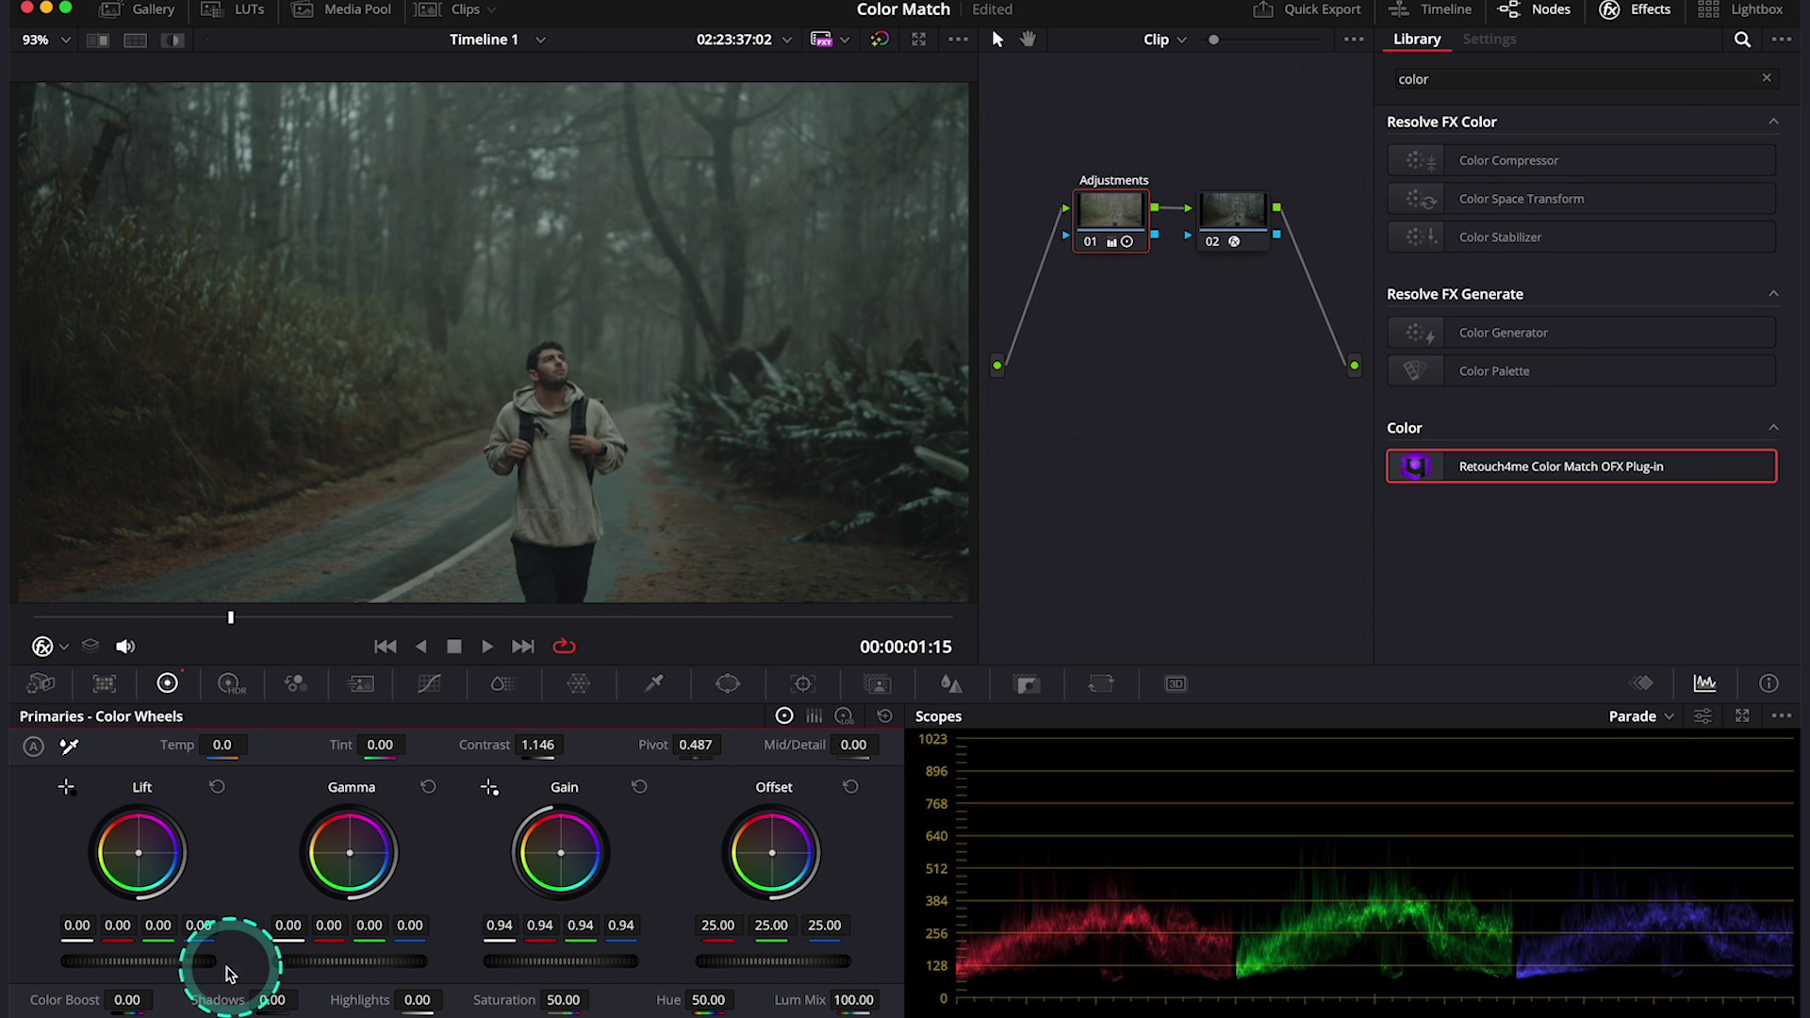
{"action": "left_click_drag", "start_coordinate": [168, 966], "coordinate": [145, 959]}
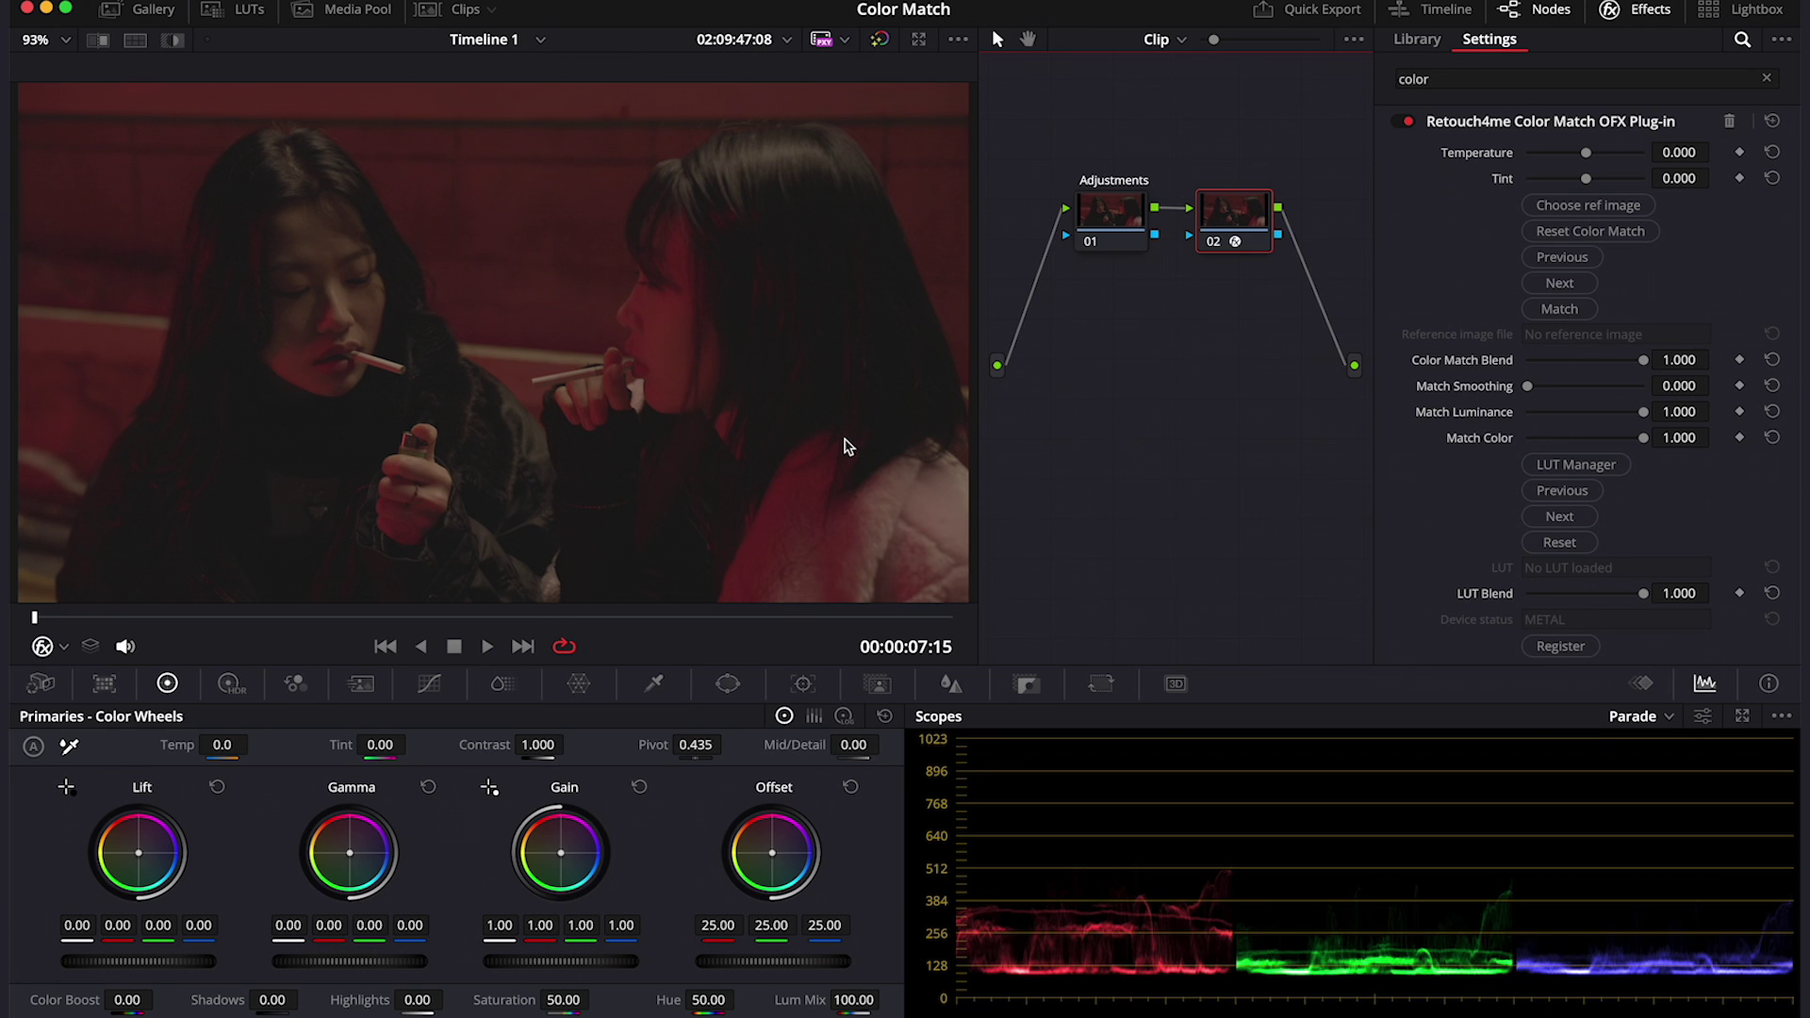
Try the EO-39 donkey still as the Color Match reference image
{"action": "left_click", "coordinate": [1588, 204]}
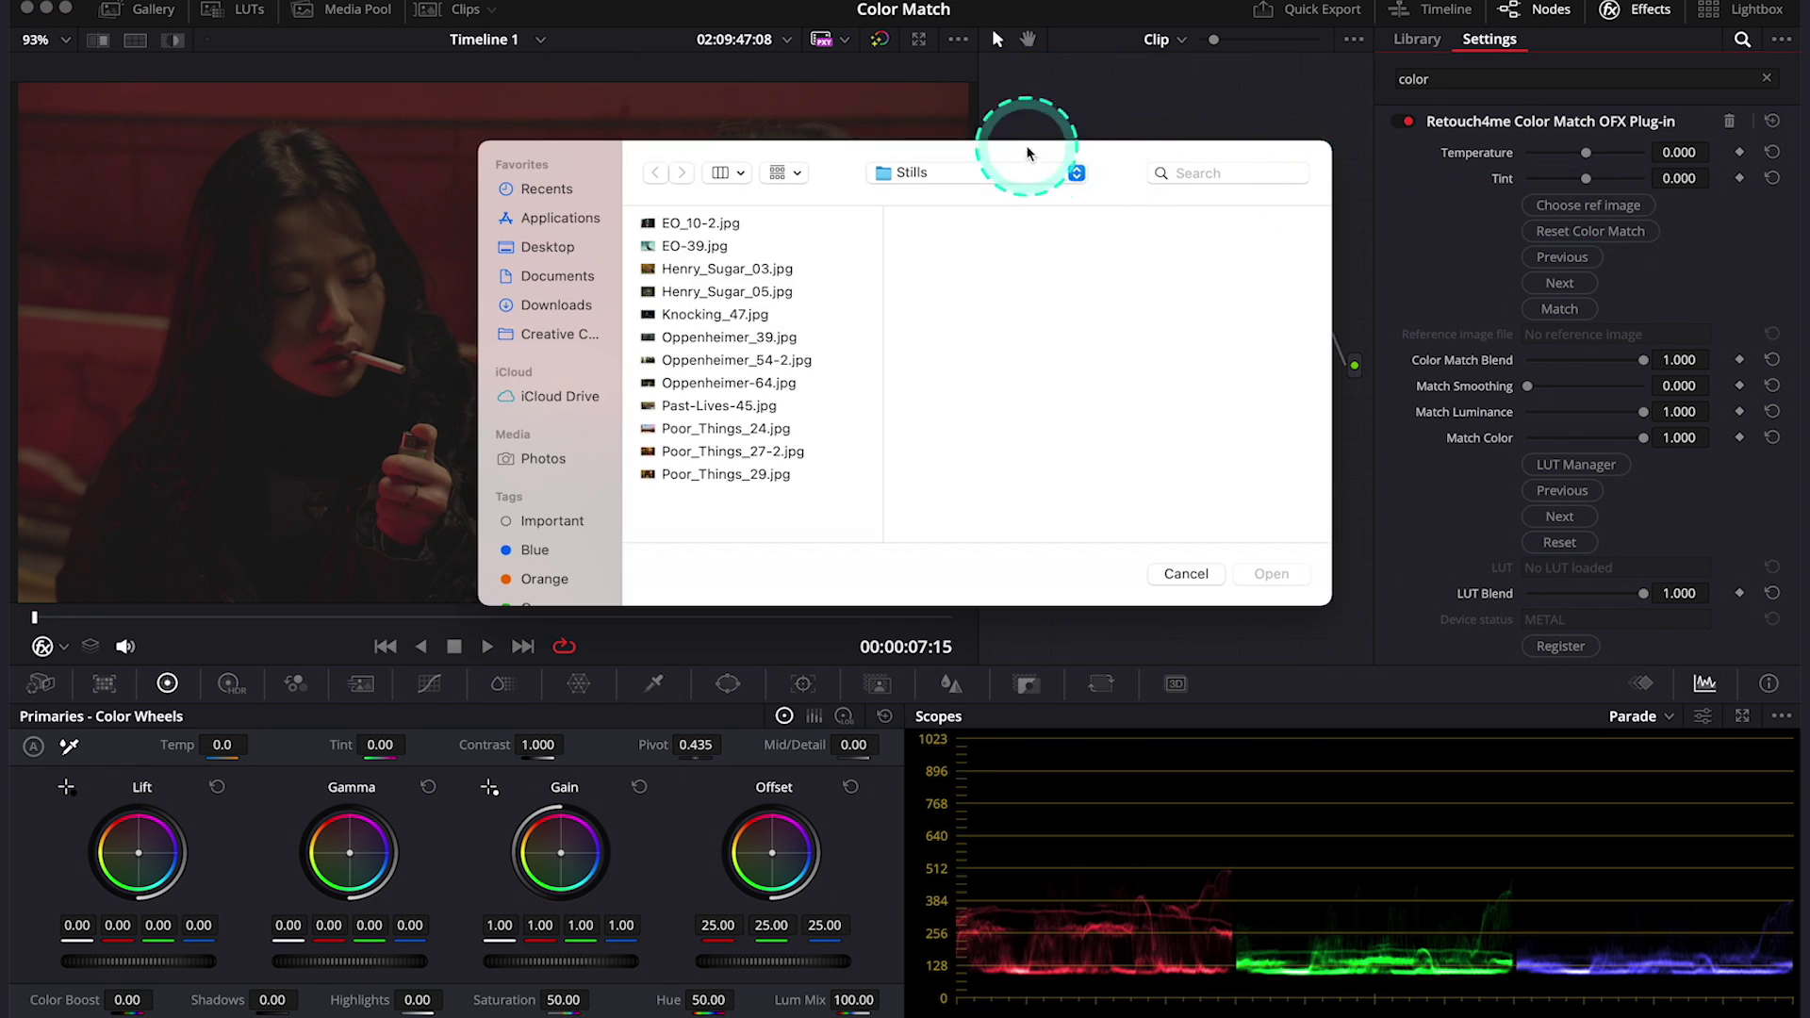
{"action": "left_click_drag", "start_coordinate": [1028, 153], "coordinate": [1382, 275]}
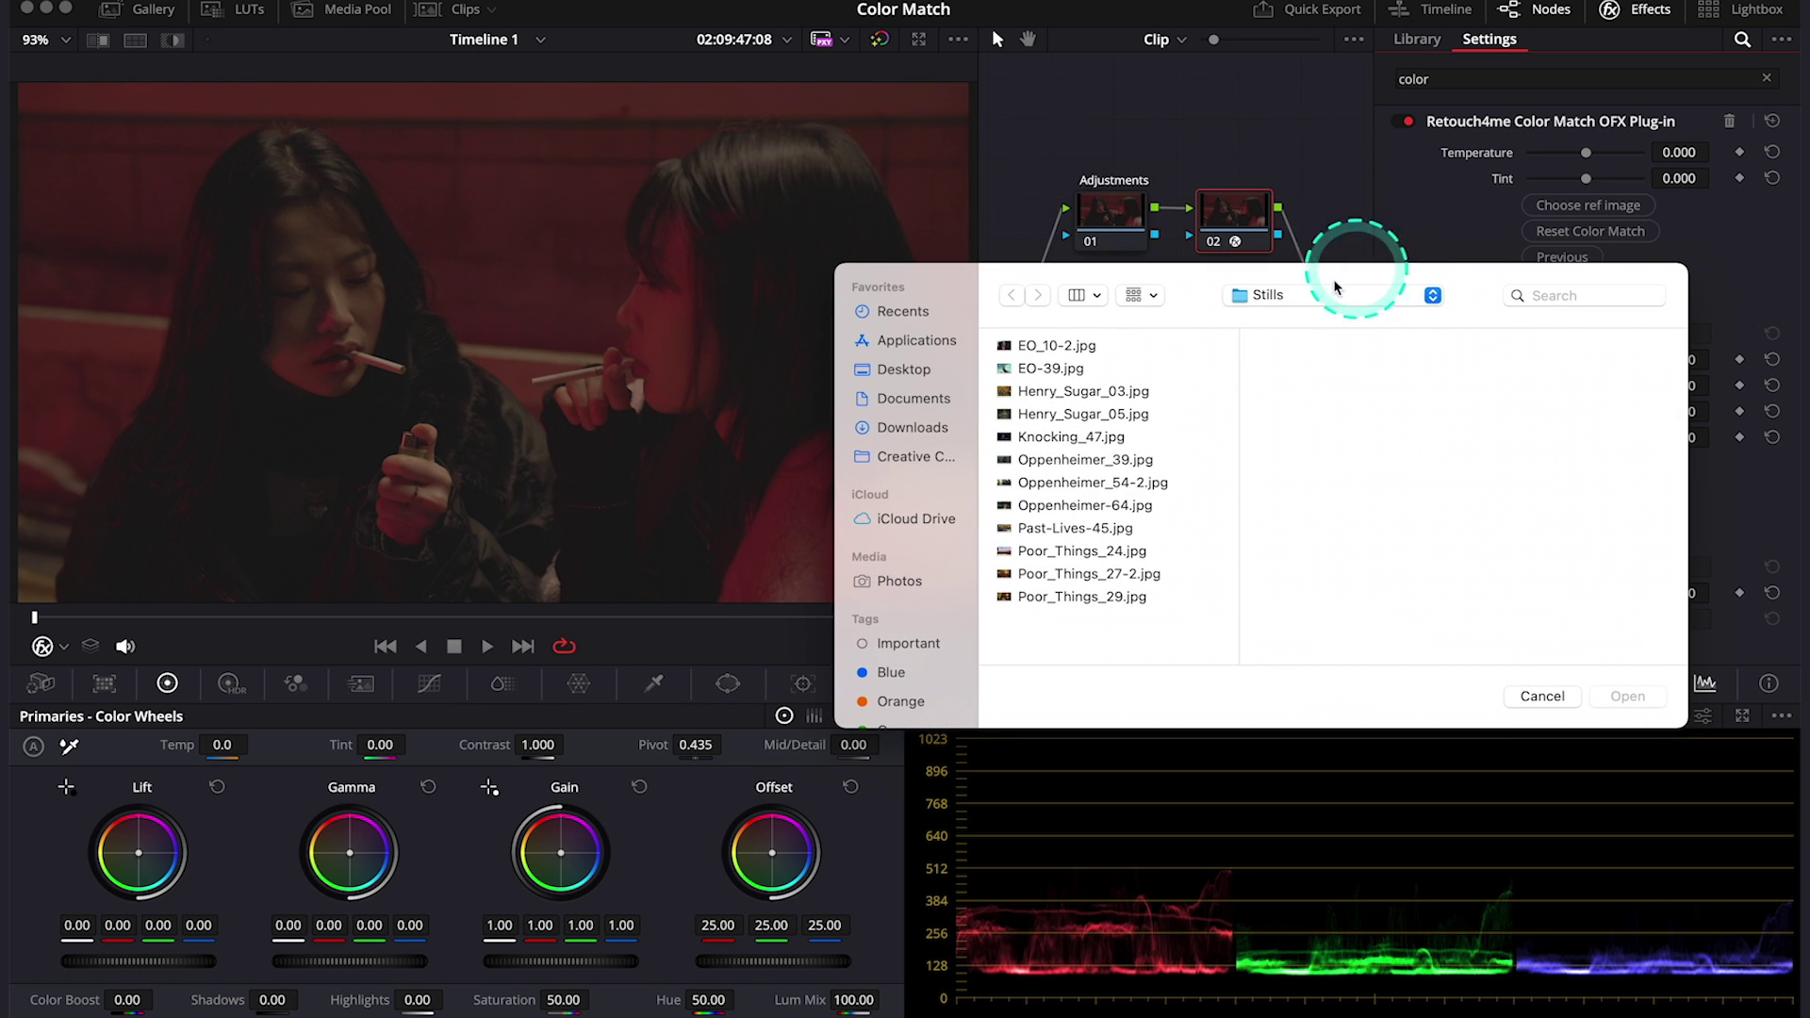
{"action": "left_click", "coordinate": [1078, 343]}
{"action": "key", "text": "Down"}
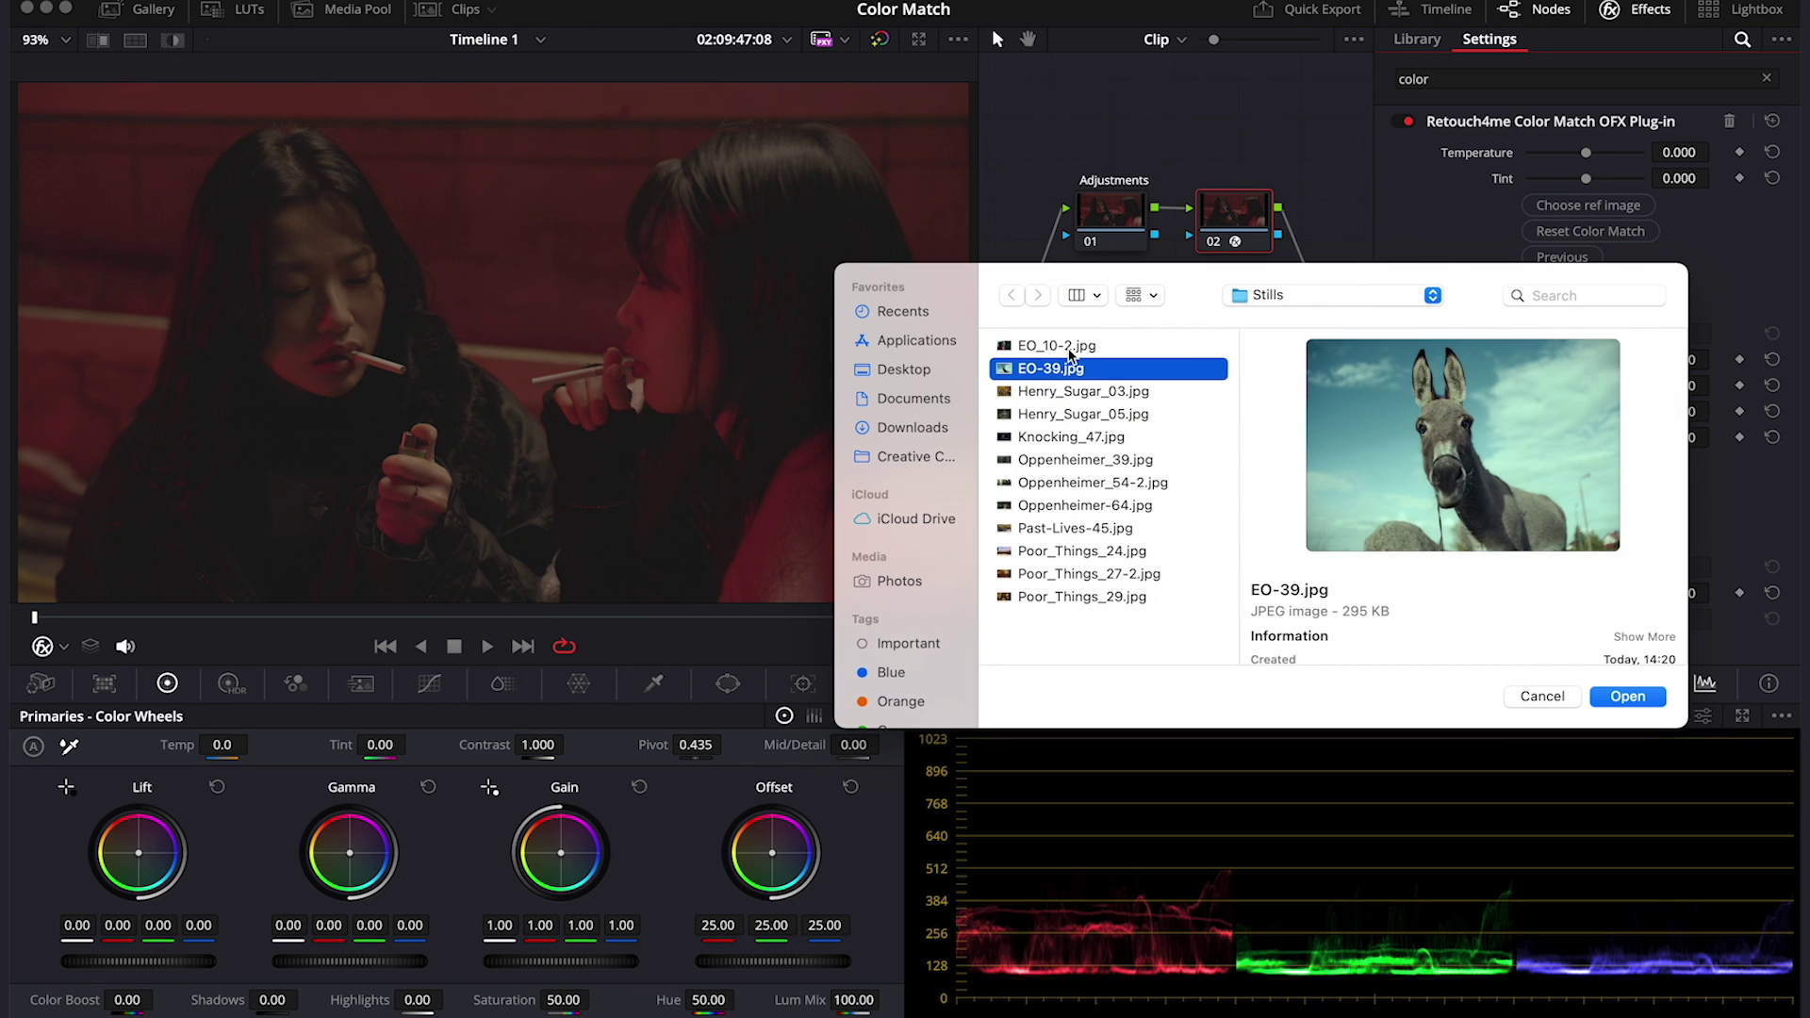
{"action": "left_click", "coordinate": [1342, 416]}
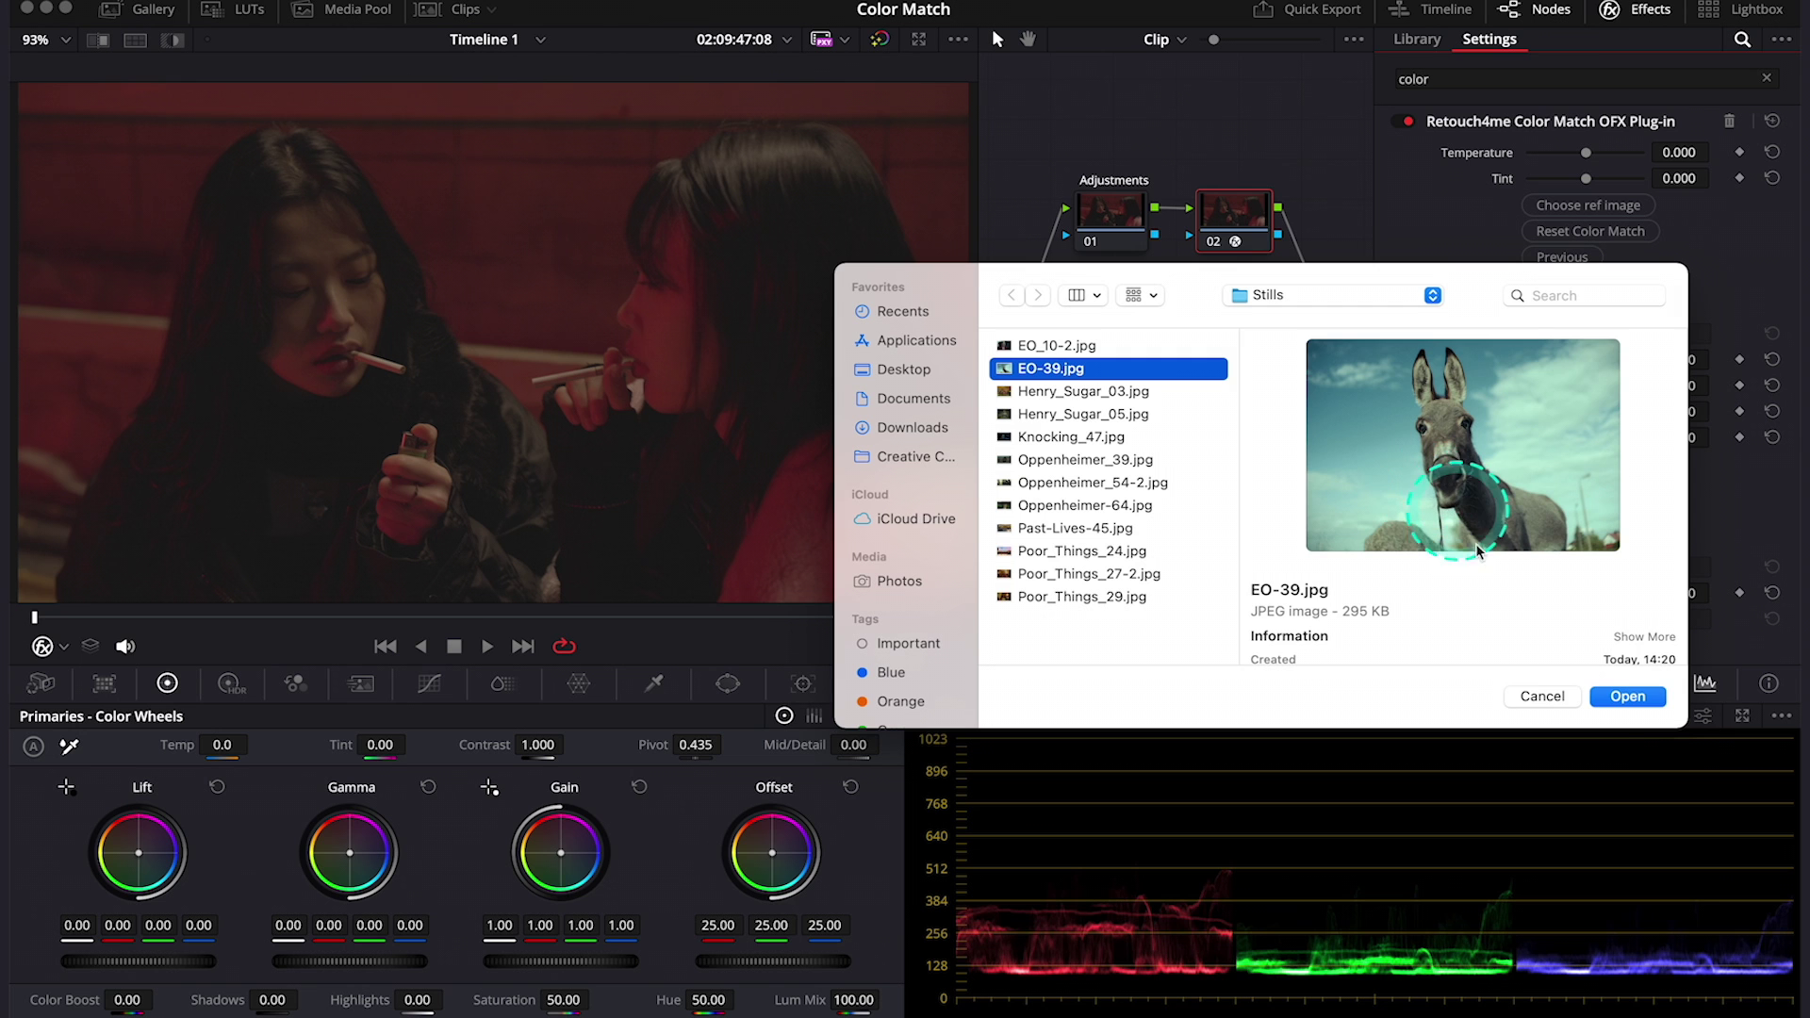
{"action": "left_click", "coordinate": [1656, 701]}
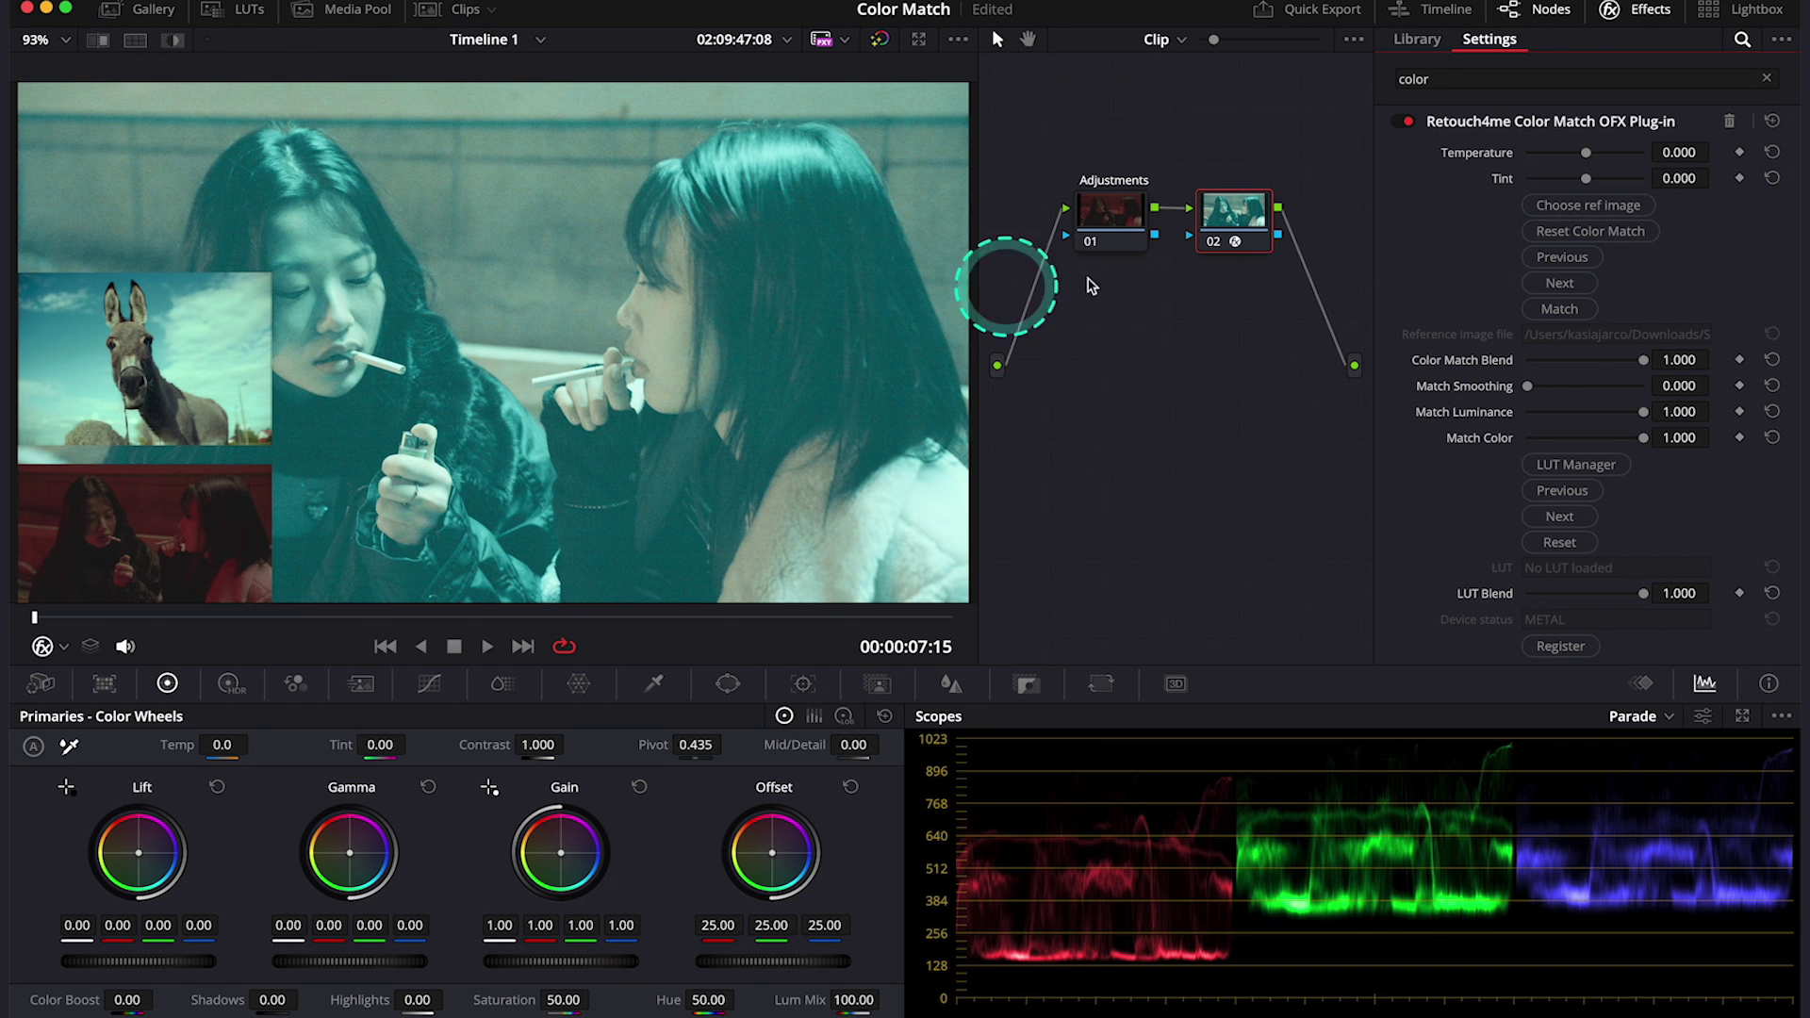
Replace the reference with Knocking_47.jpg for a dark blue-teal look
{"action": "left_click", "coordinate": [1587, 205]}
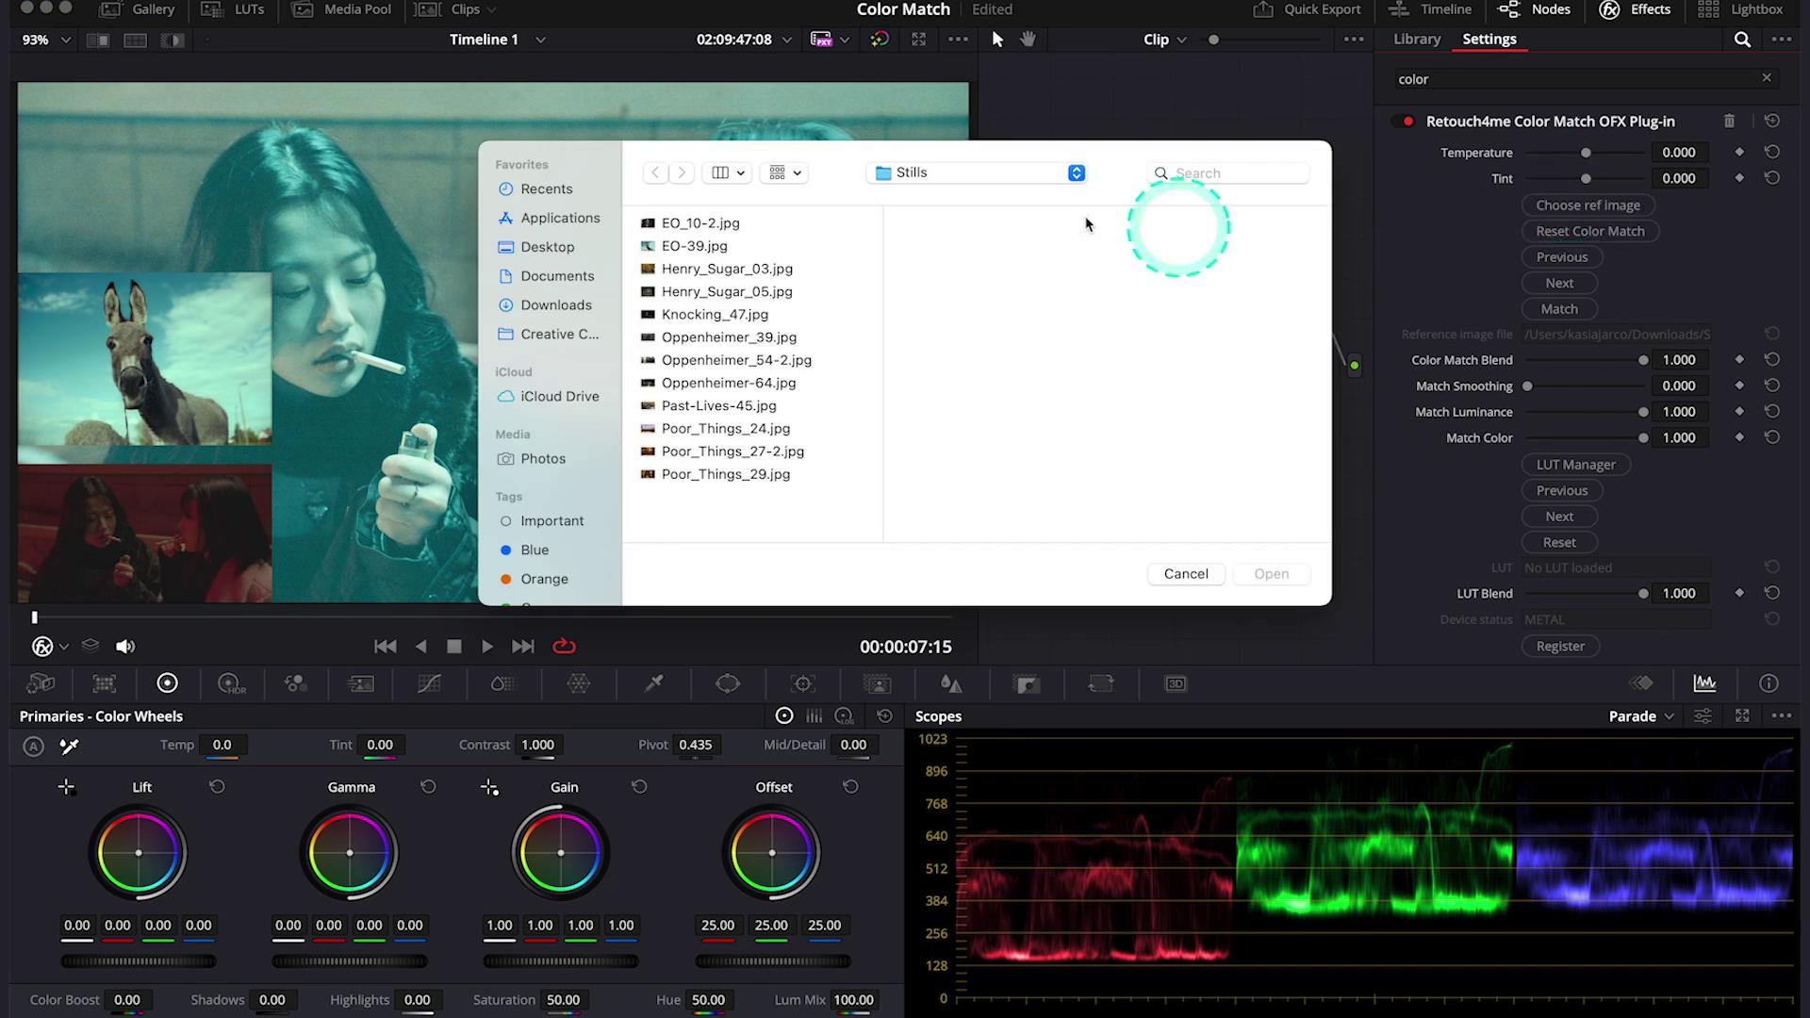
{"action": "left_click_drag", "start_coordinate": [841, 157], "coordinate": [1159, 252]}
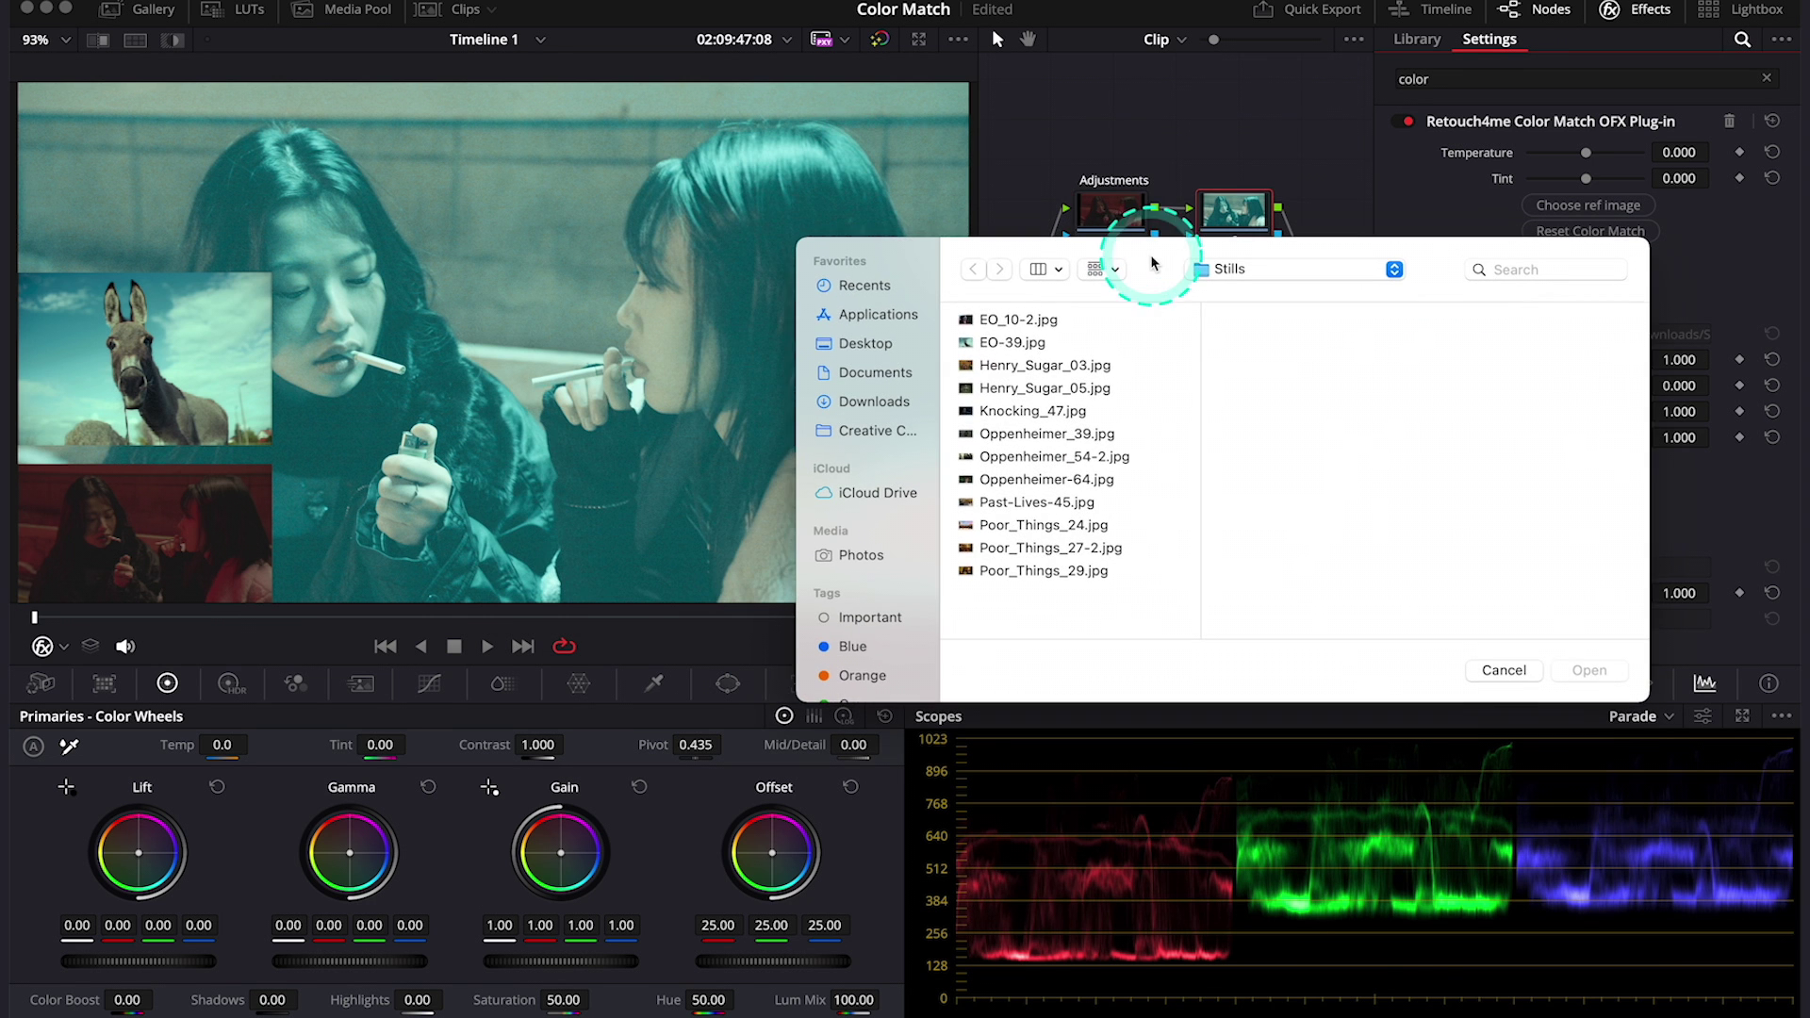
{"action": "left_click", "coordinate": [1050, 320]}
{"action": "key", "text": "Down"}
{"action": "key", "text": "Down"}
{"action": "key", "text": "Down"}
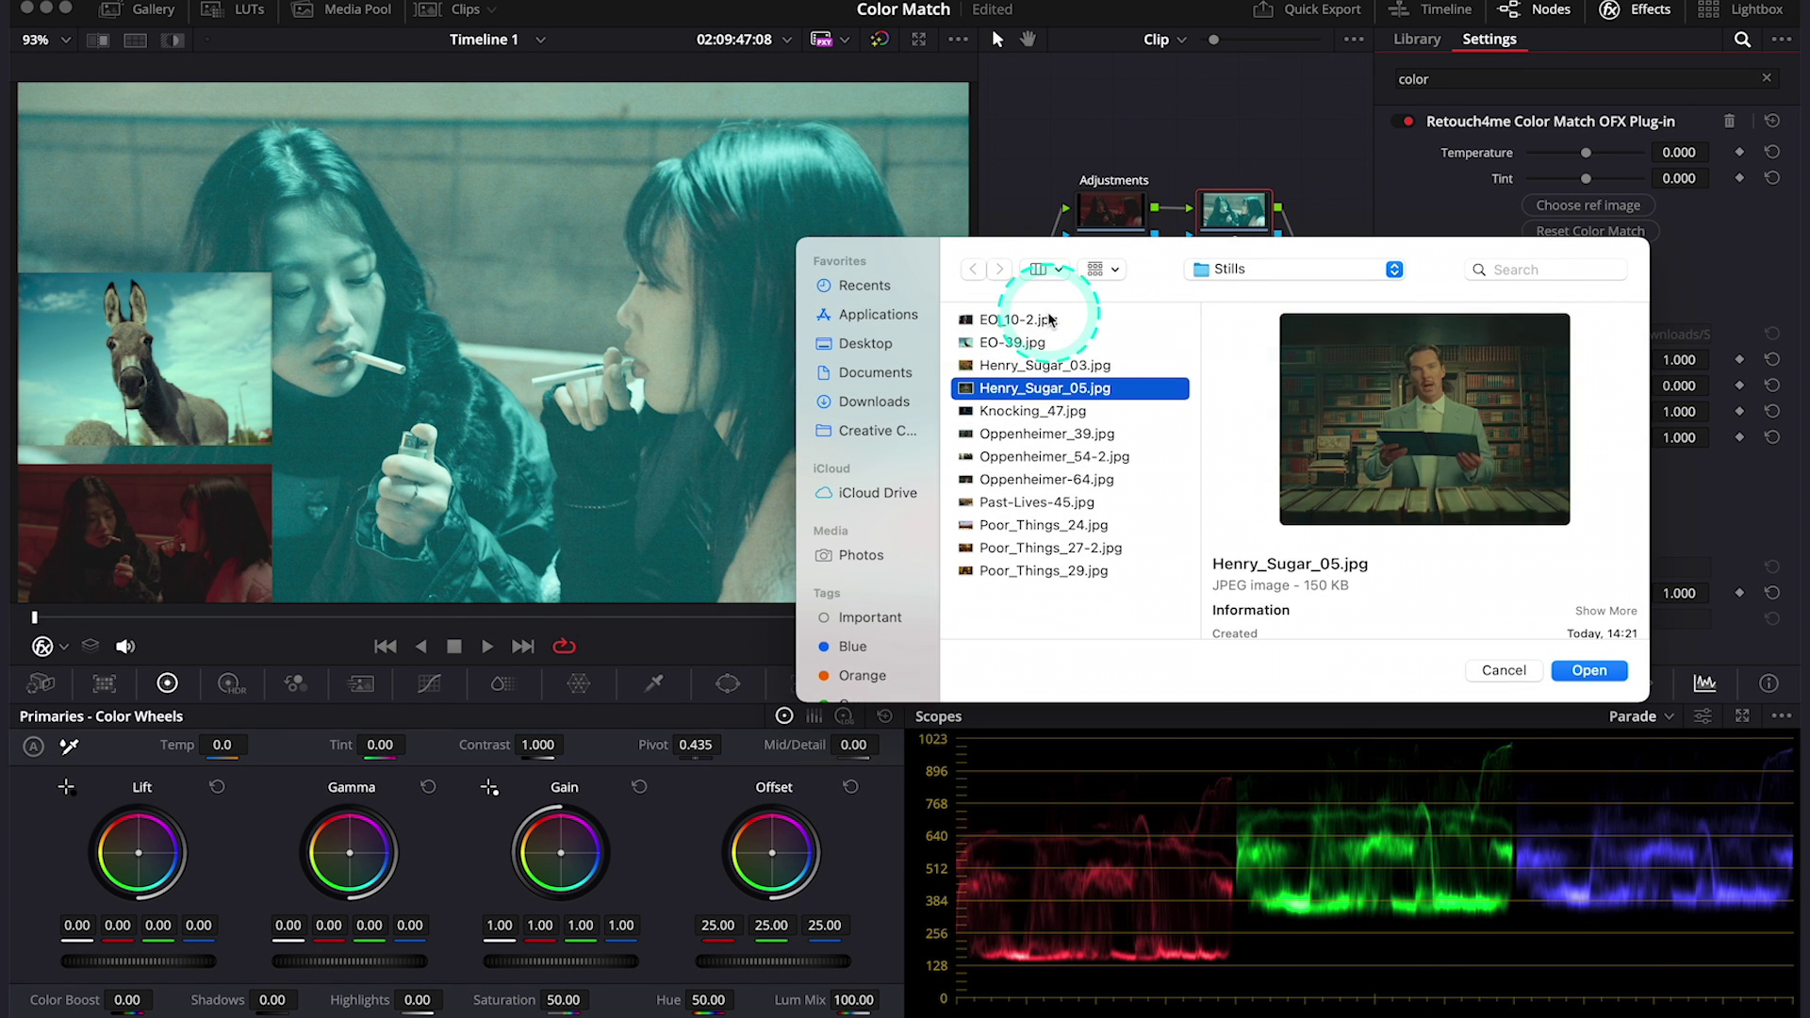
{"action": "key", "text": "Down"}
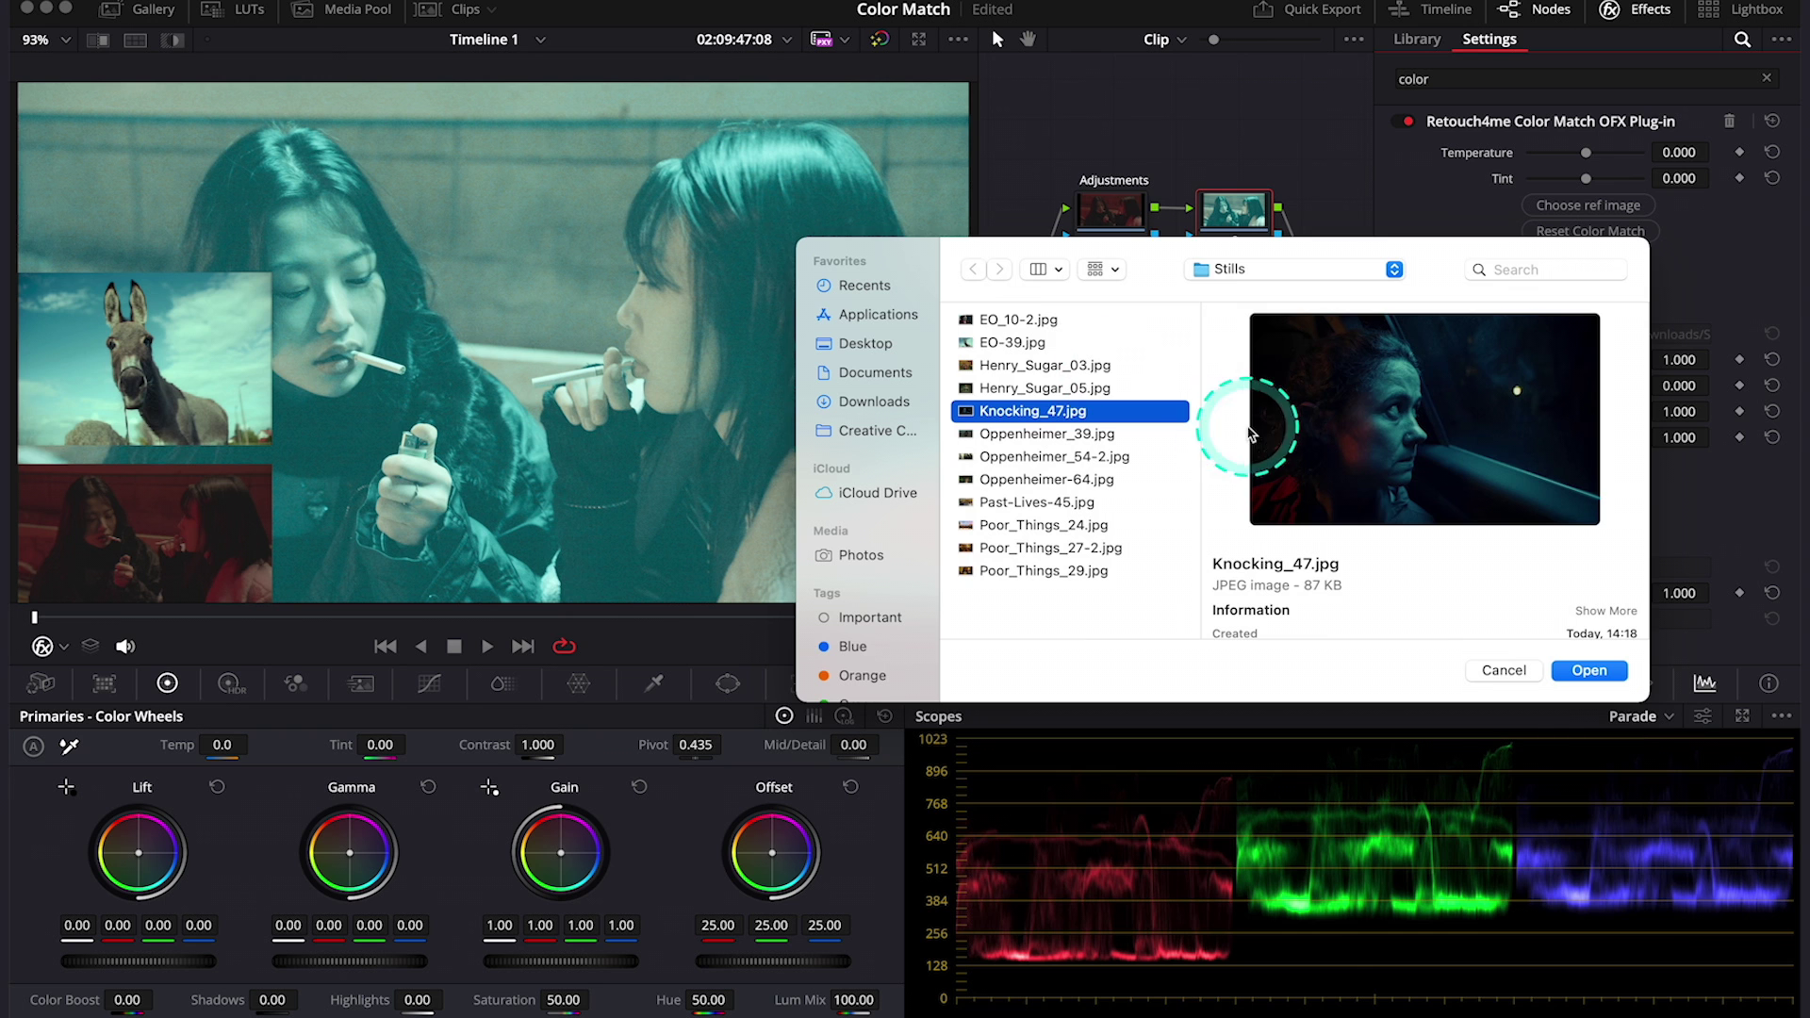
{"action": "left_click", "coordinate": [1590, 670]}
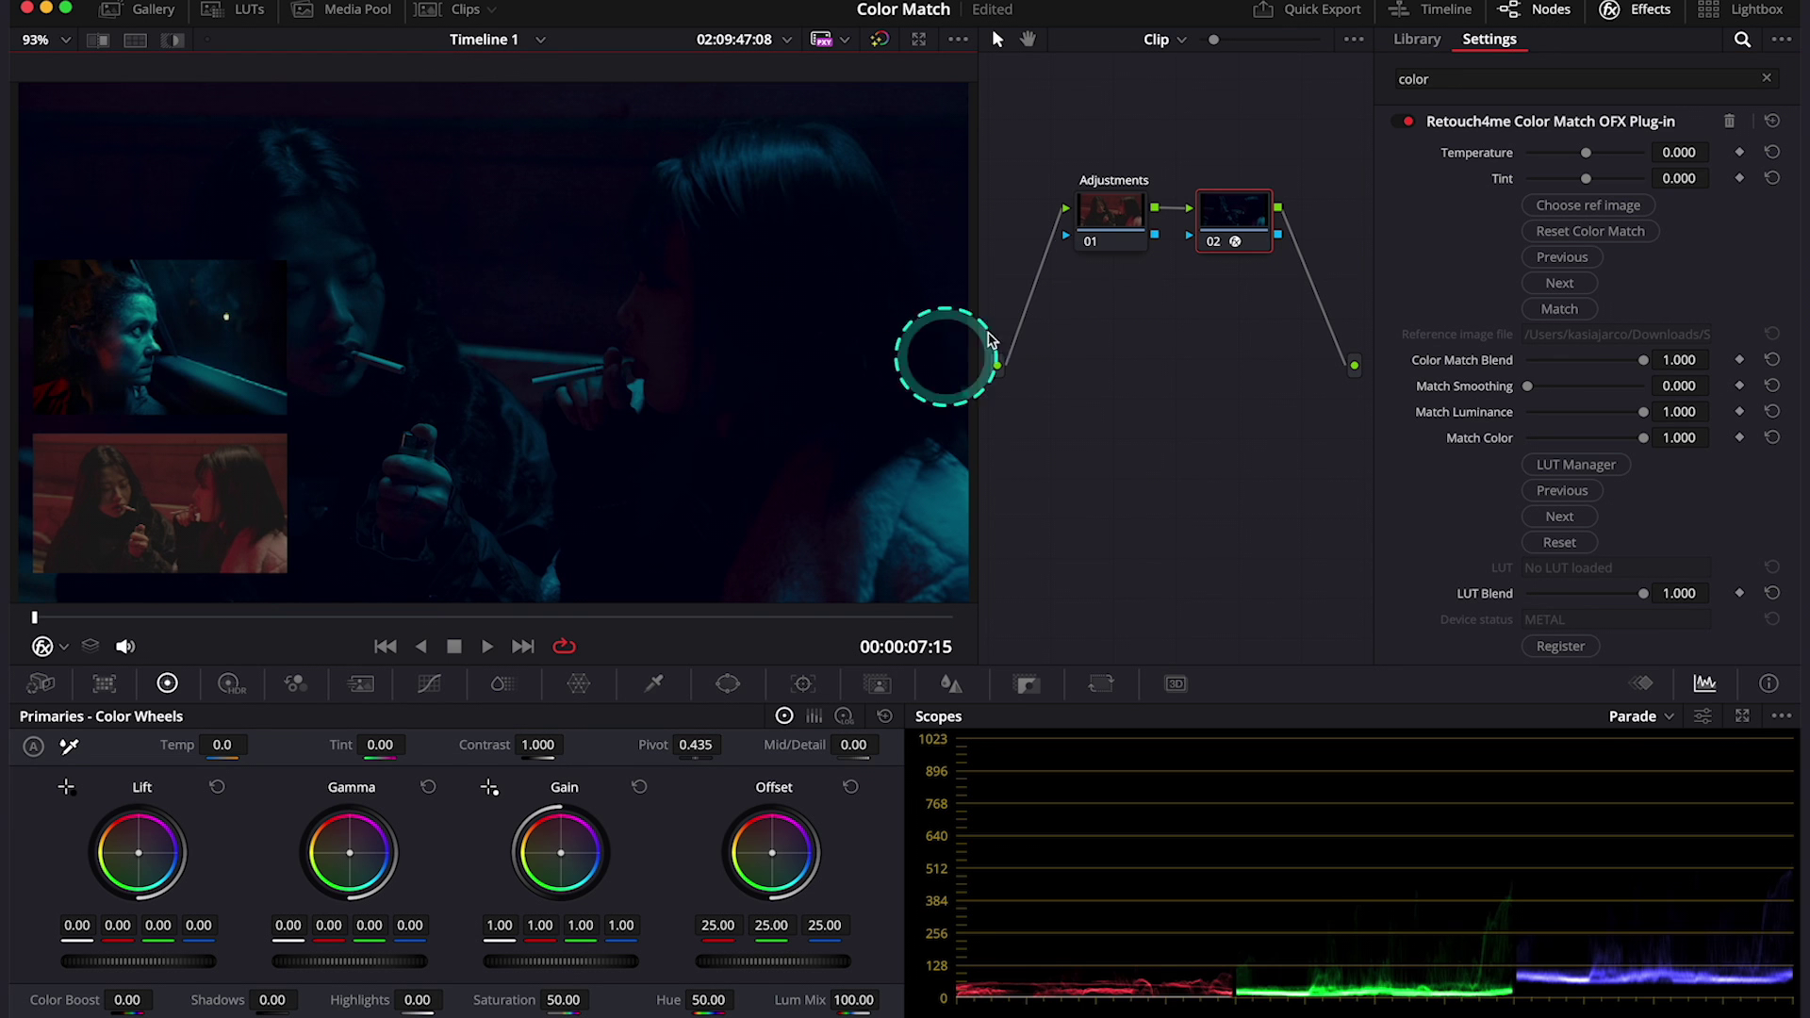
On node 01, raise Gain to 1.14 and Contrast to 1.056
{"action": "left_click", "coordinate": [1113, 220]}
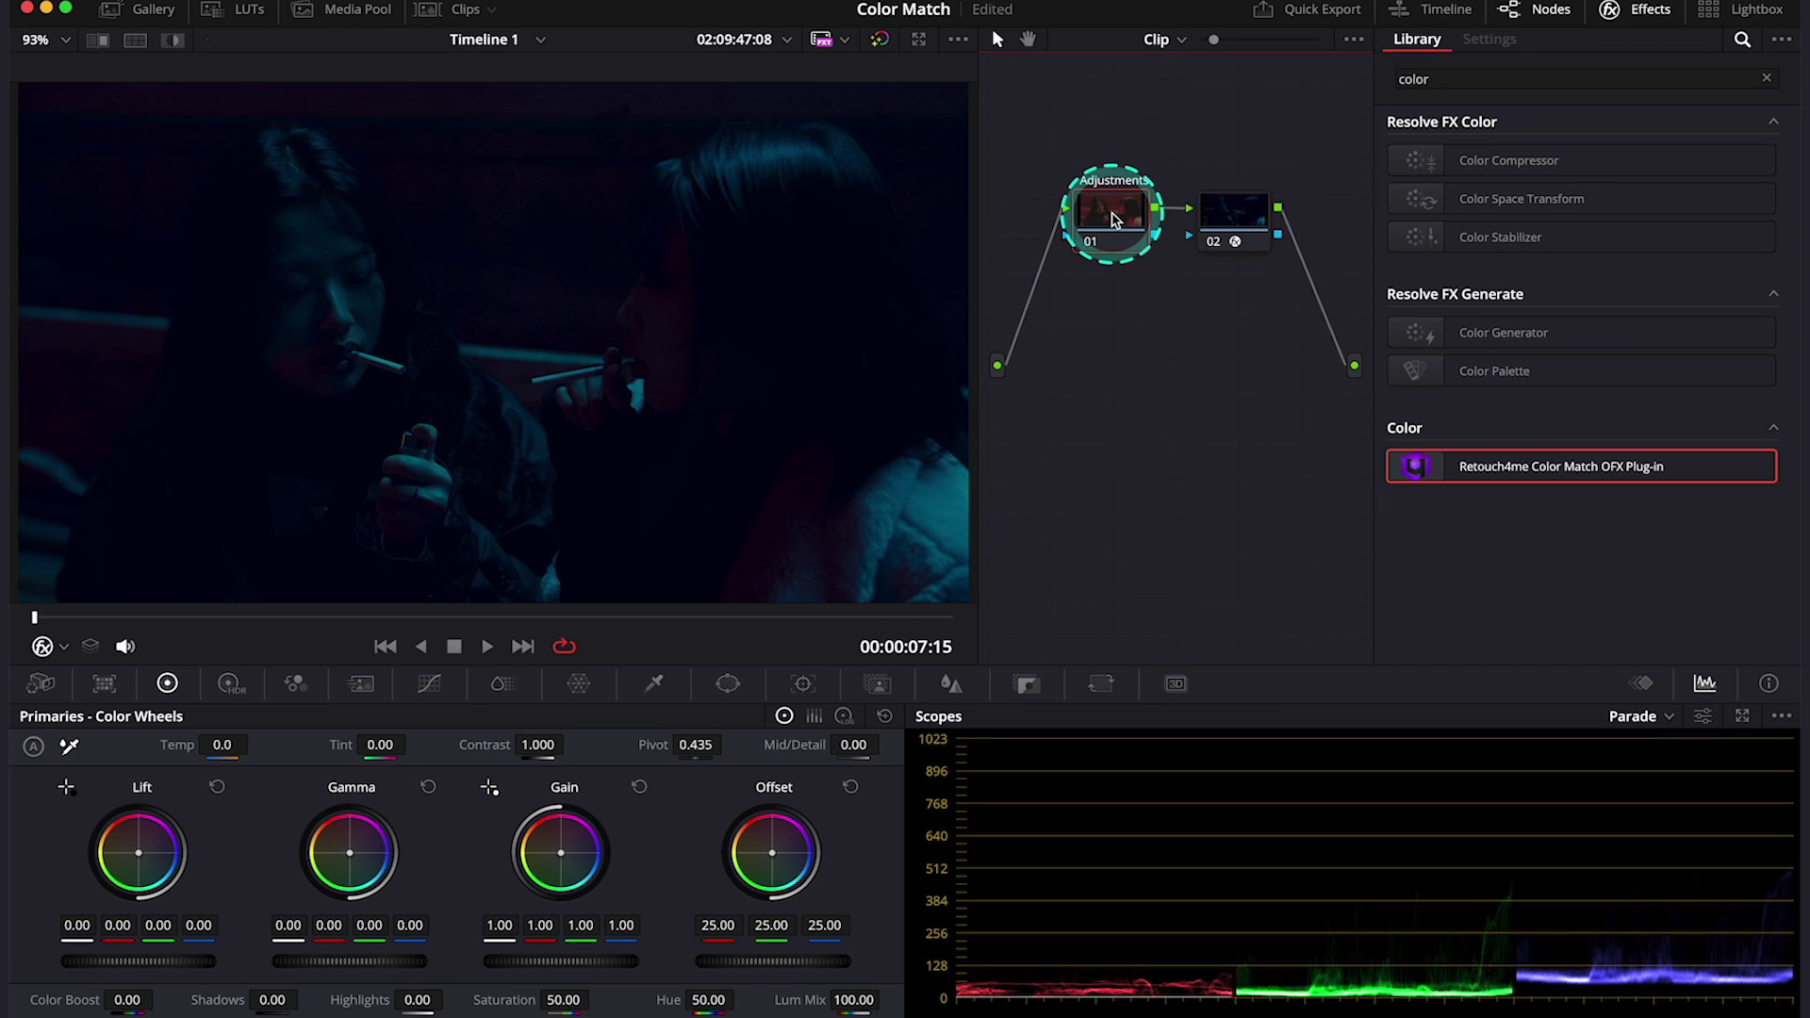
{"action": "left_click_drag", "start_coordinate": [531, 959], "coordinate": [688, 990]}
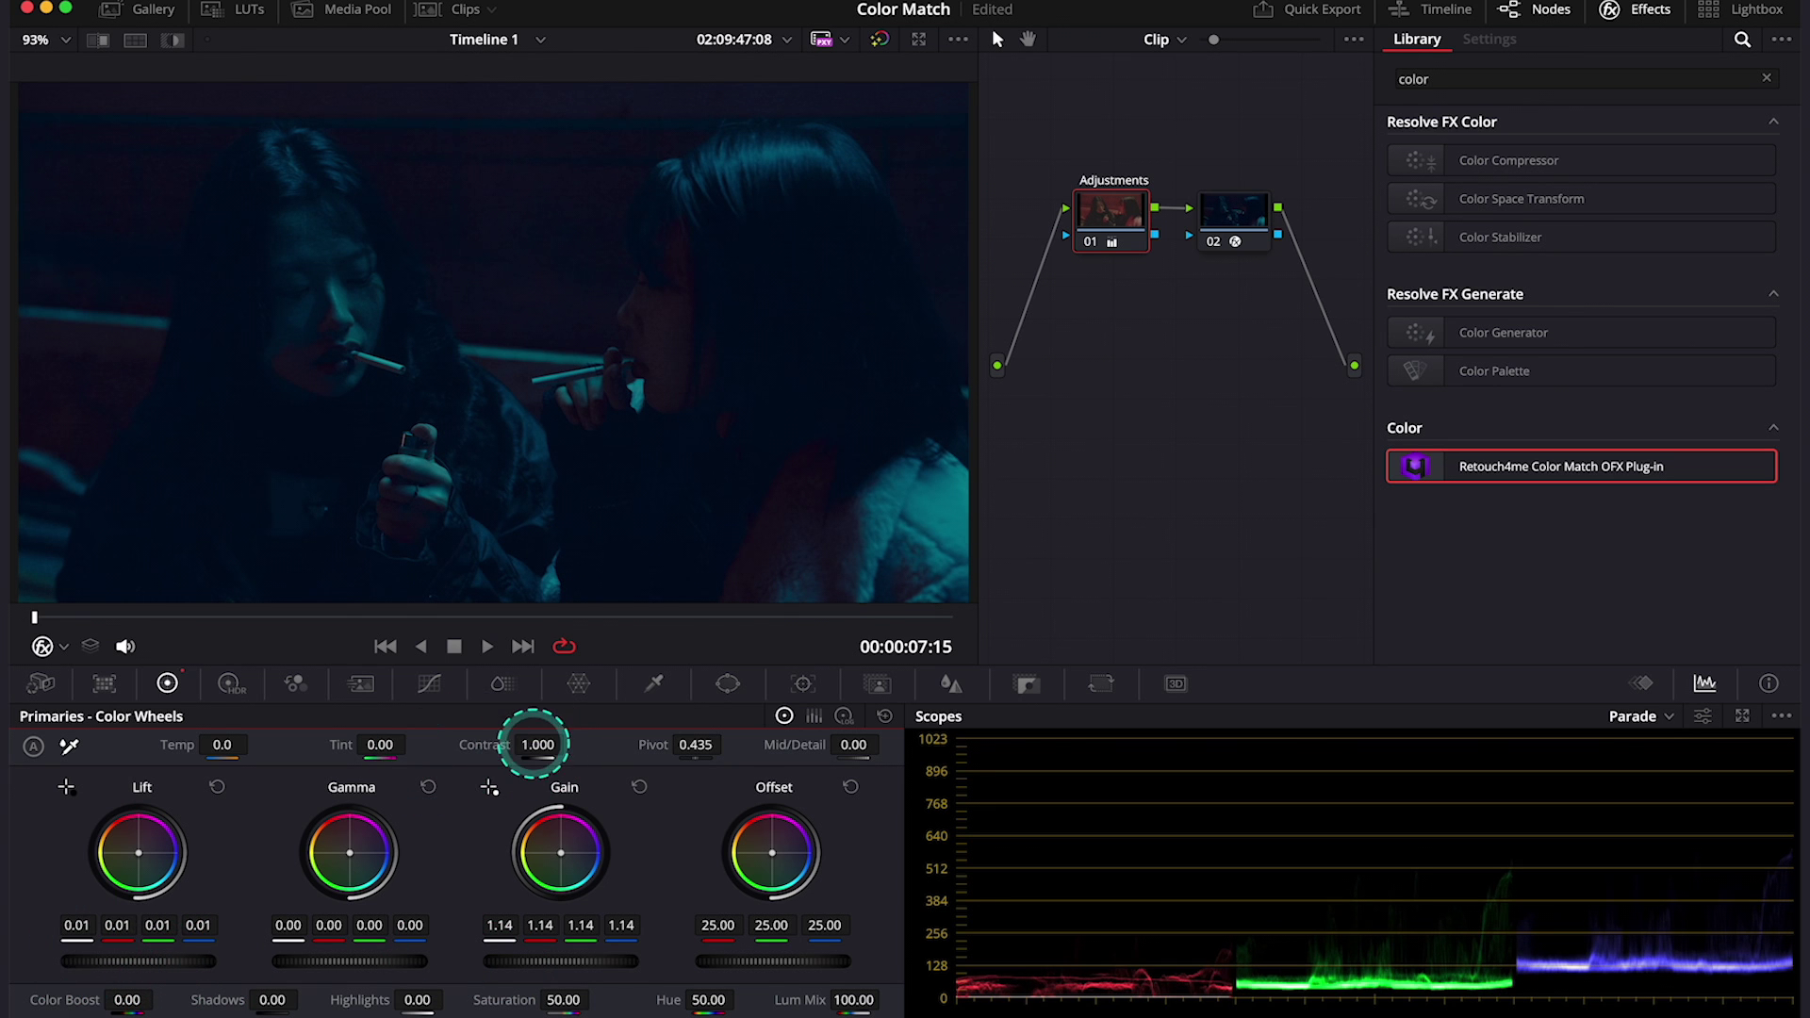
{"action": "mouse_move", "coordinate": [531, 745]}
{"action": "left_mouse_down"}
{"action": "mouse_move", "coordinate": [586, 757]}
{"action": "mouse_move", "coordinate": [563, 747]}
{"action": "left_mouse_up"}
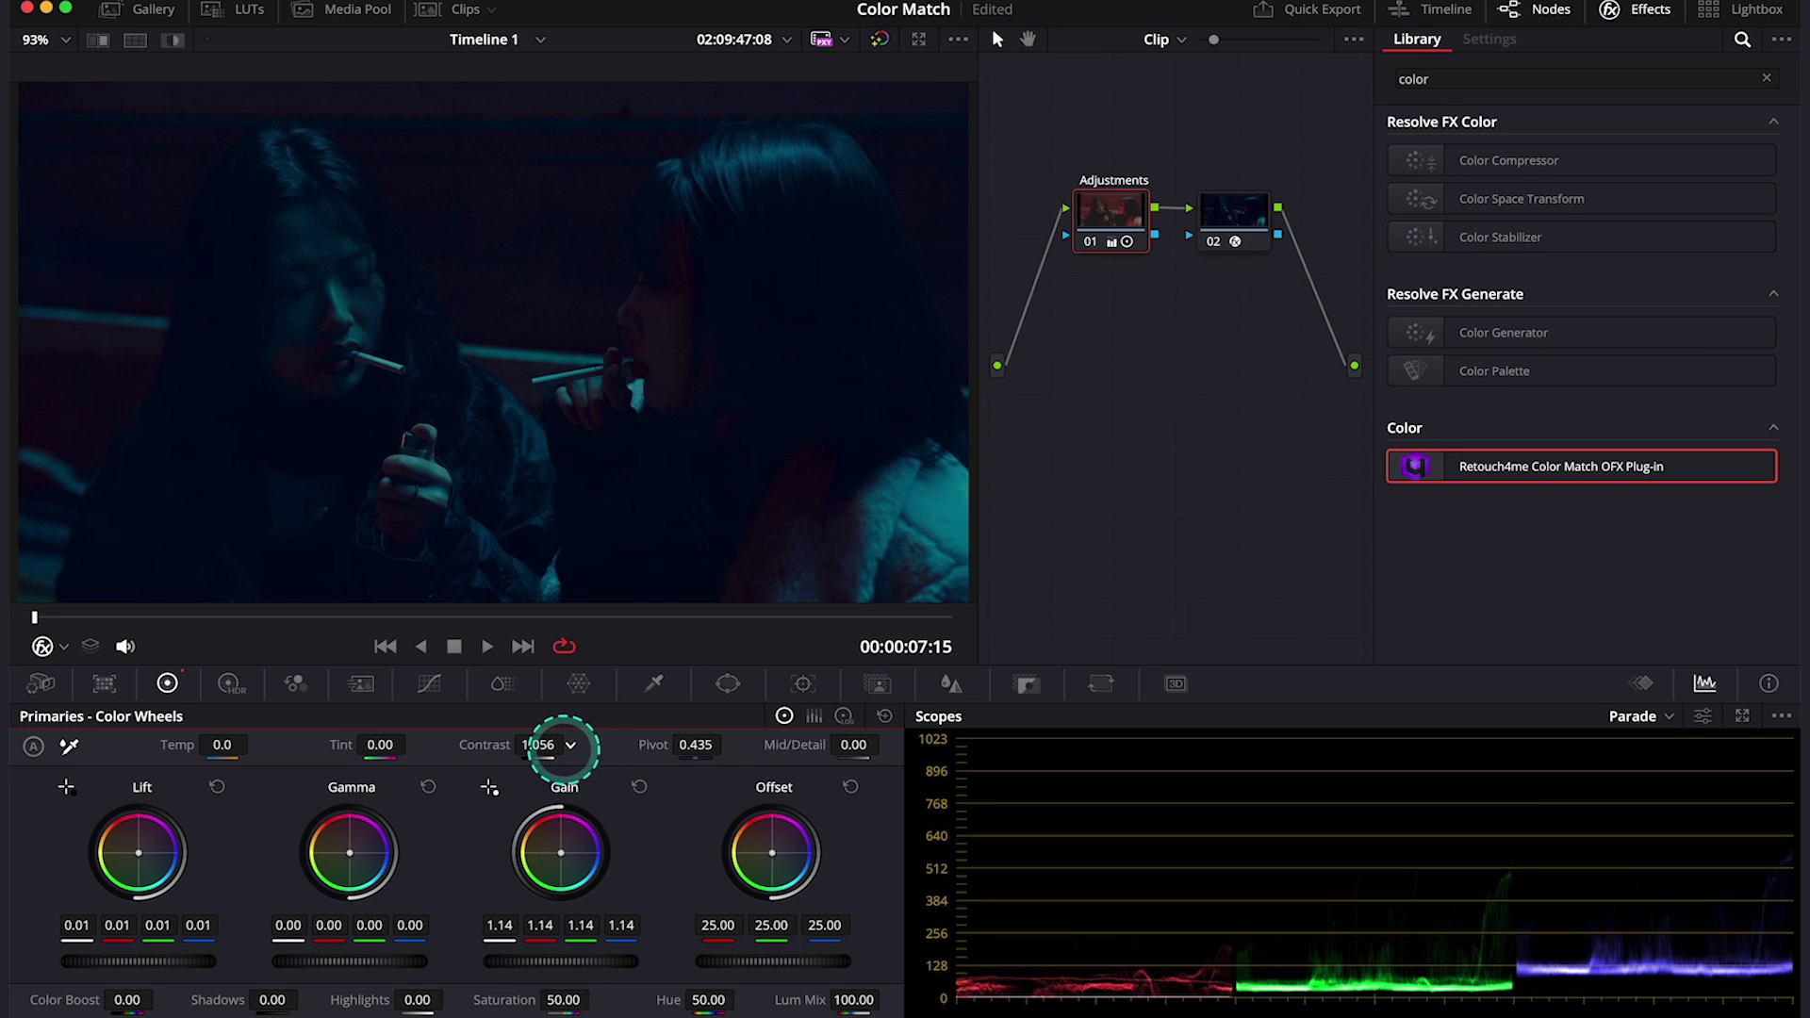
{"action": "left_click", "coordinate": [688, 620]}
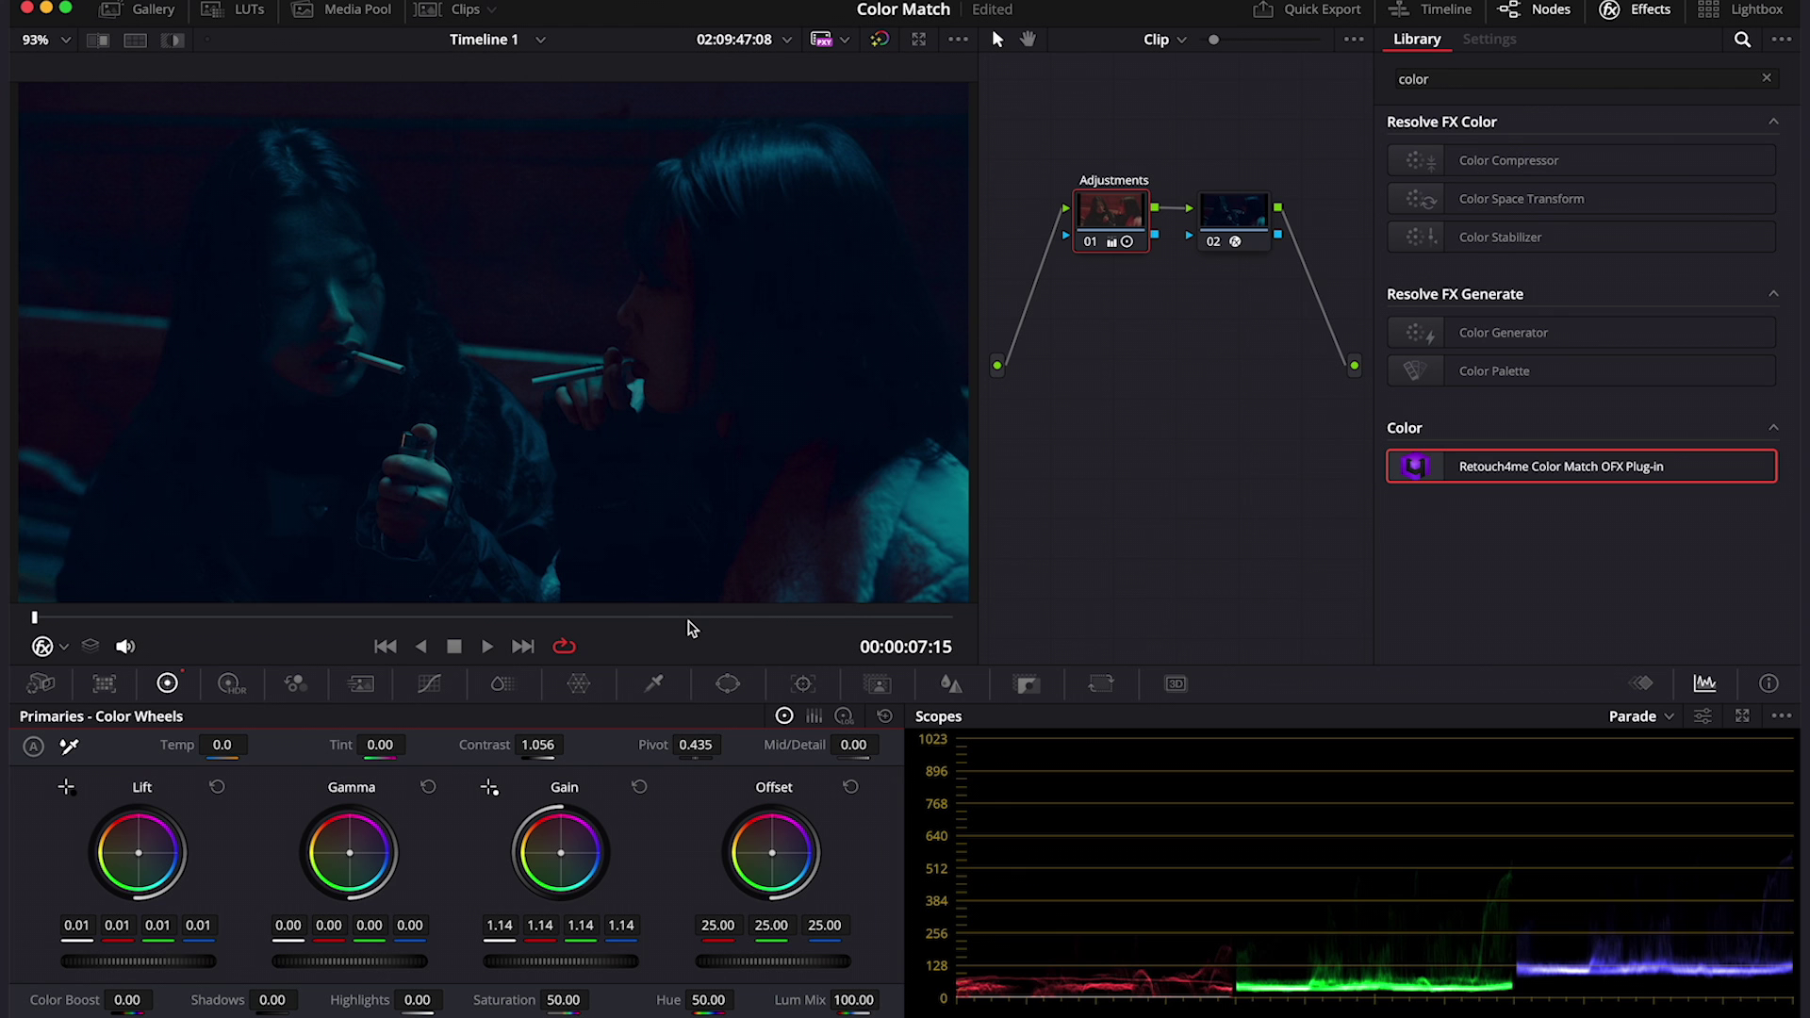
On node 02, load Oppenheimer-64.jpg as reference and move the reference insets up in the viewer
{"action": "mouse_move", "coordinate": [1058, 575]}
{"action": "left_mouse_down"}
{"action": "mouse_move", "coordinate": [828, 429]}
{"action": "mouse_move", "coordinate": [844, 419]}
{"action": "left_mouse_up"}
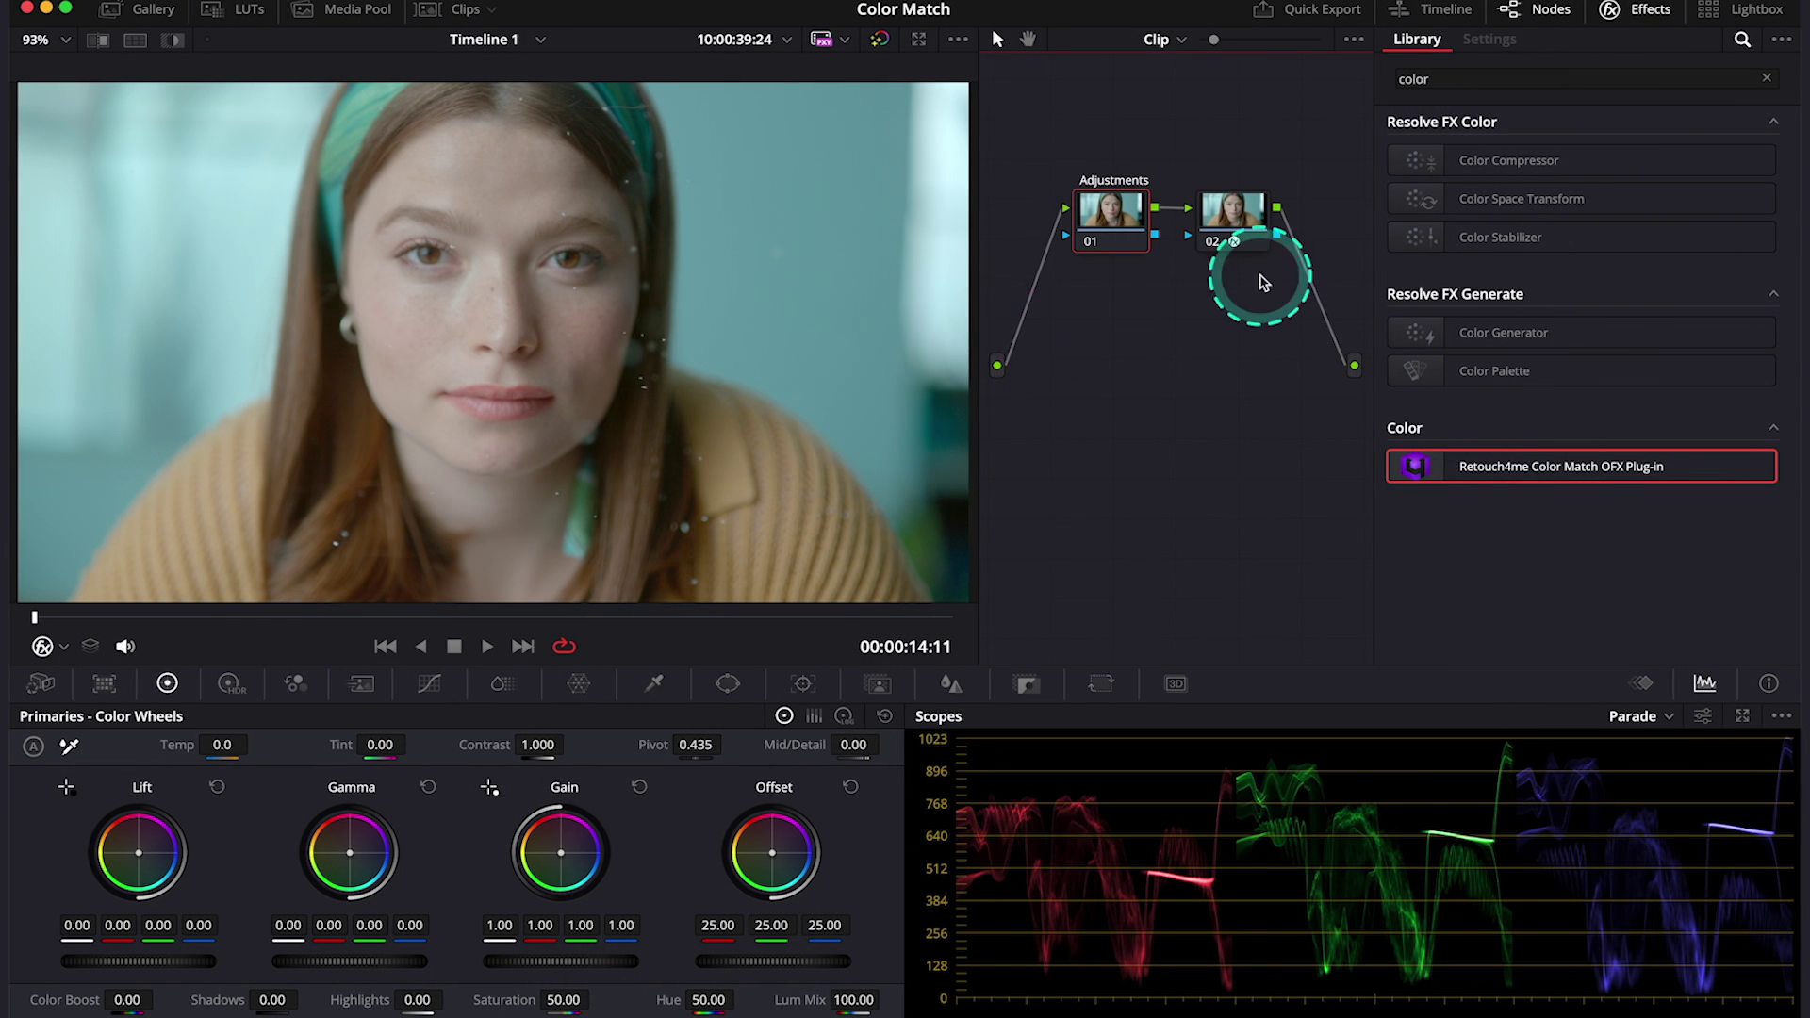
{"action": "left_click", "coordinate": [1239, 214]}
{"action": "left_click", "coordinate": [1635, 200]}
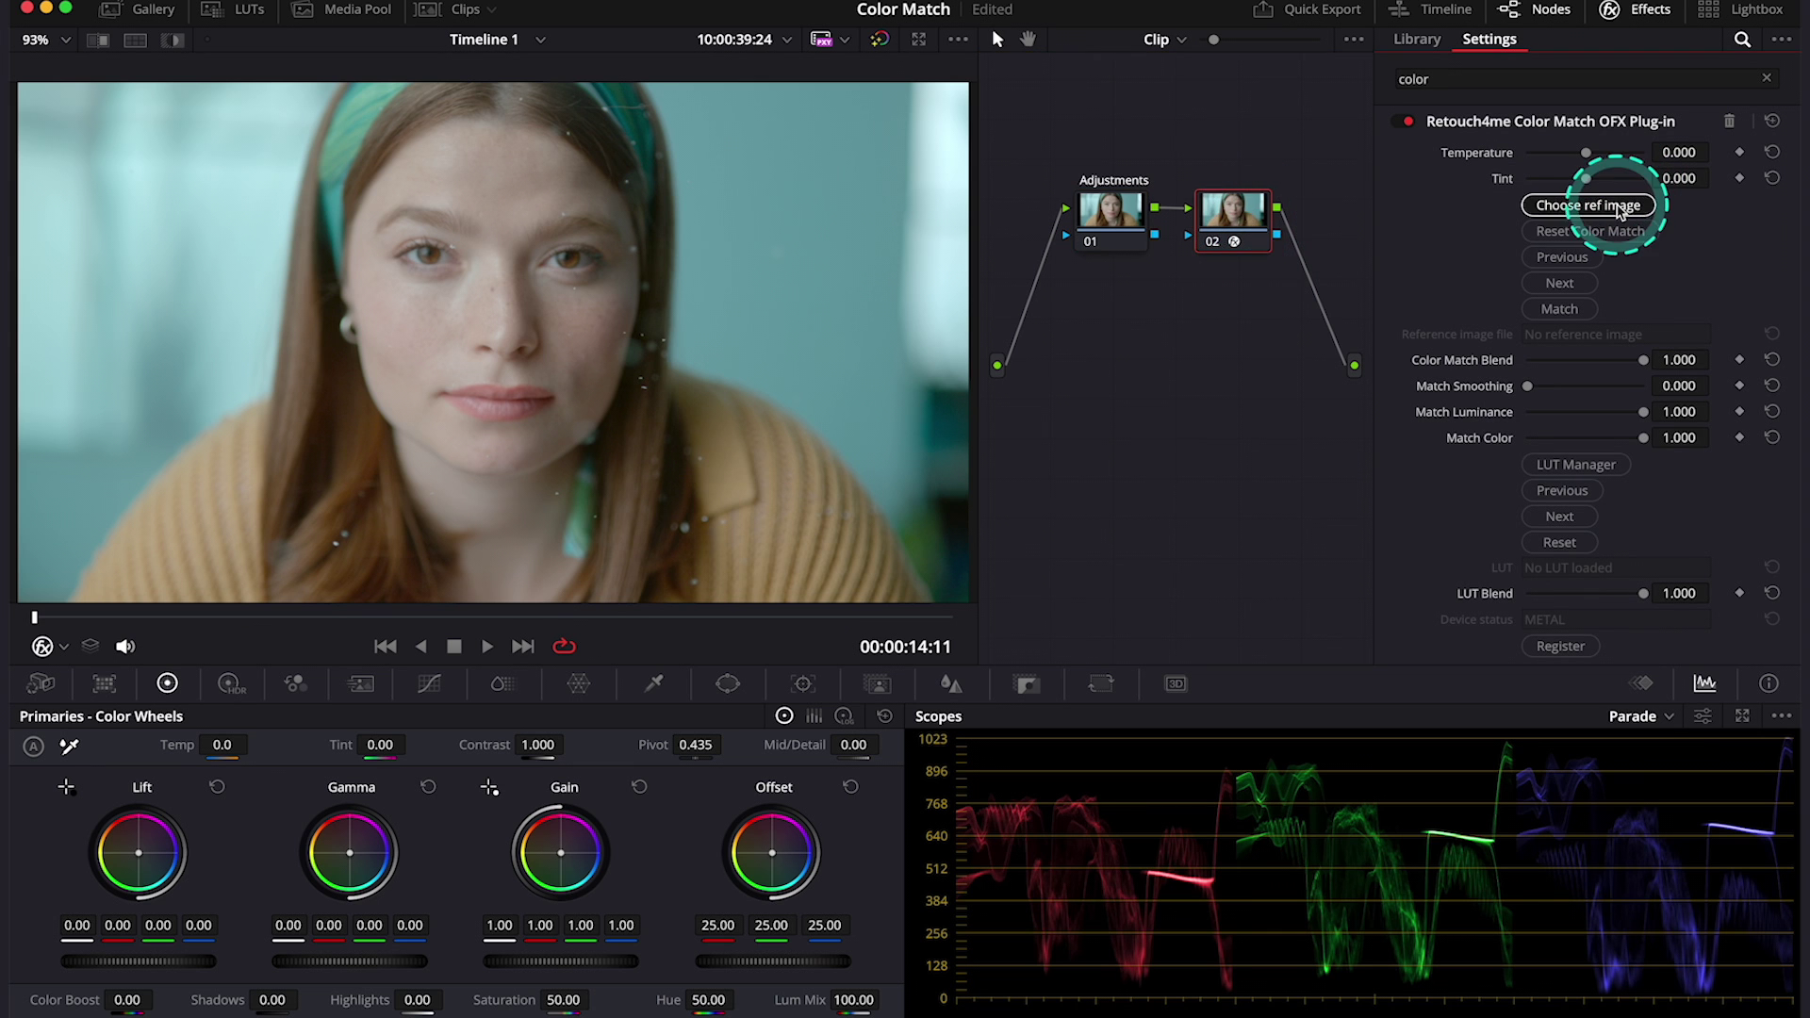
{"action": "left_click_drag", "start_coordinate": [881, 171], "coordinate": [1268, 245]}
{"action": "left_click", "coordinate": [1112, 305]}
{"action": "key", "text": "Down"}
{"action": "key", "text": "Down"}
{"action": "key", "text": "Down"}
{"action": "key", "text": "Down"}
{"action": "key", "text": "Down"}
{"action": "key", "text": "Down"}
{"action": "key", "text": "Down"}
{"action": "left_click", "coordinate": [1430, 306]}
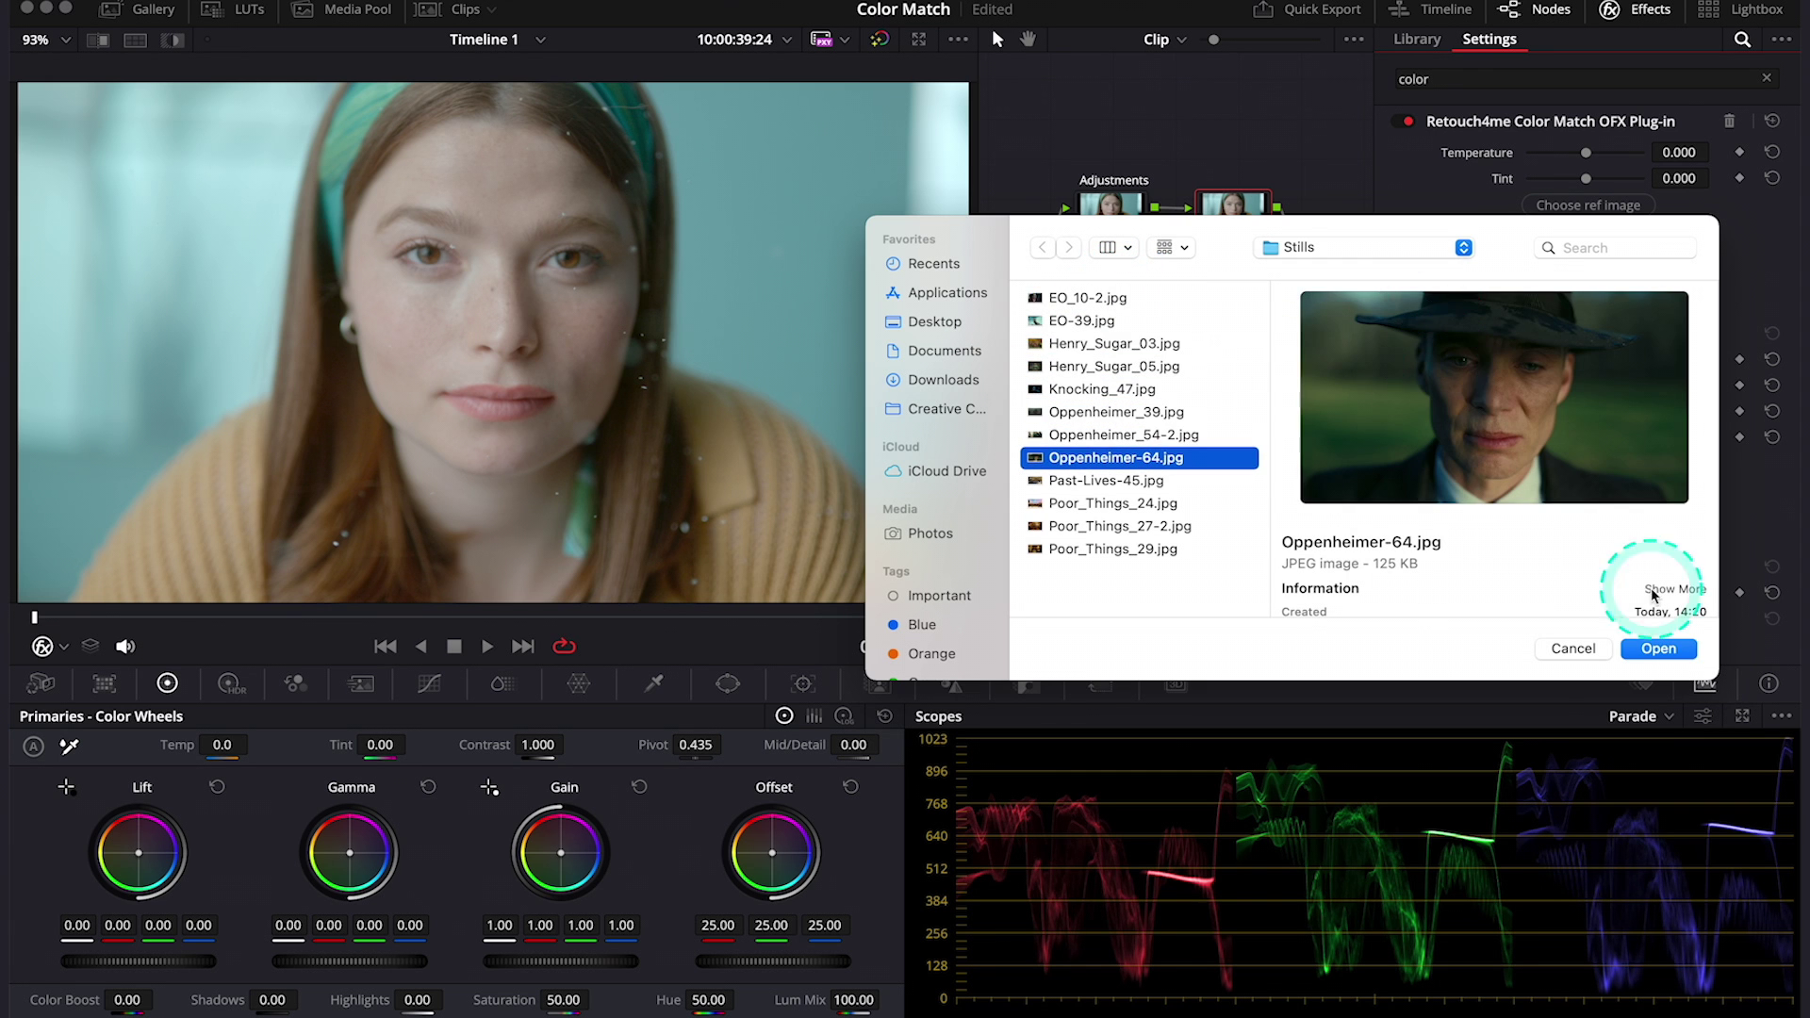
{"action": "left_click", "coordinate": [1662, 648]}
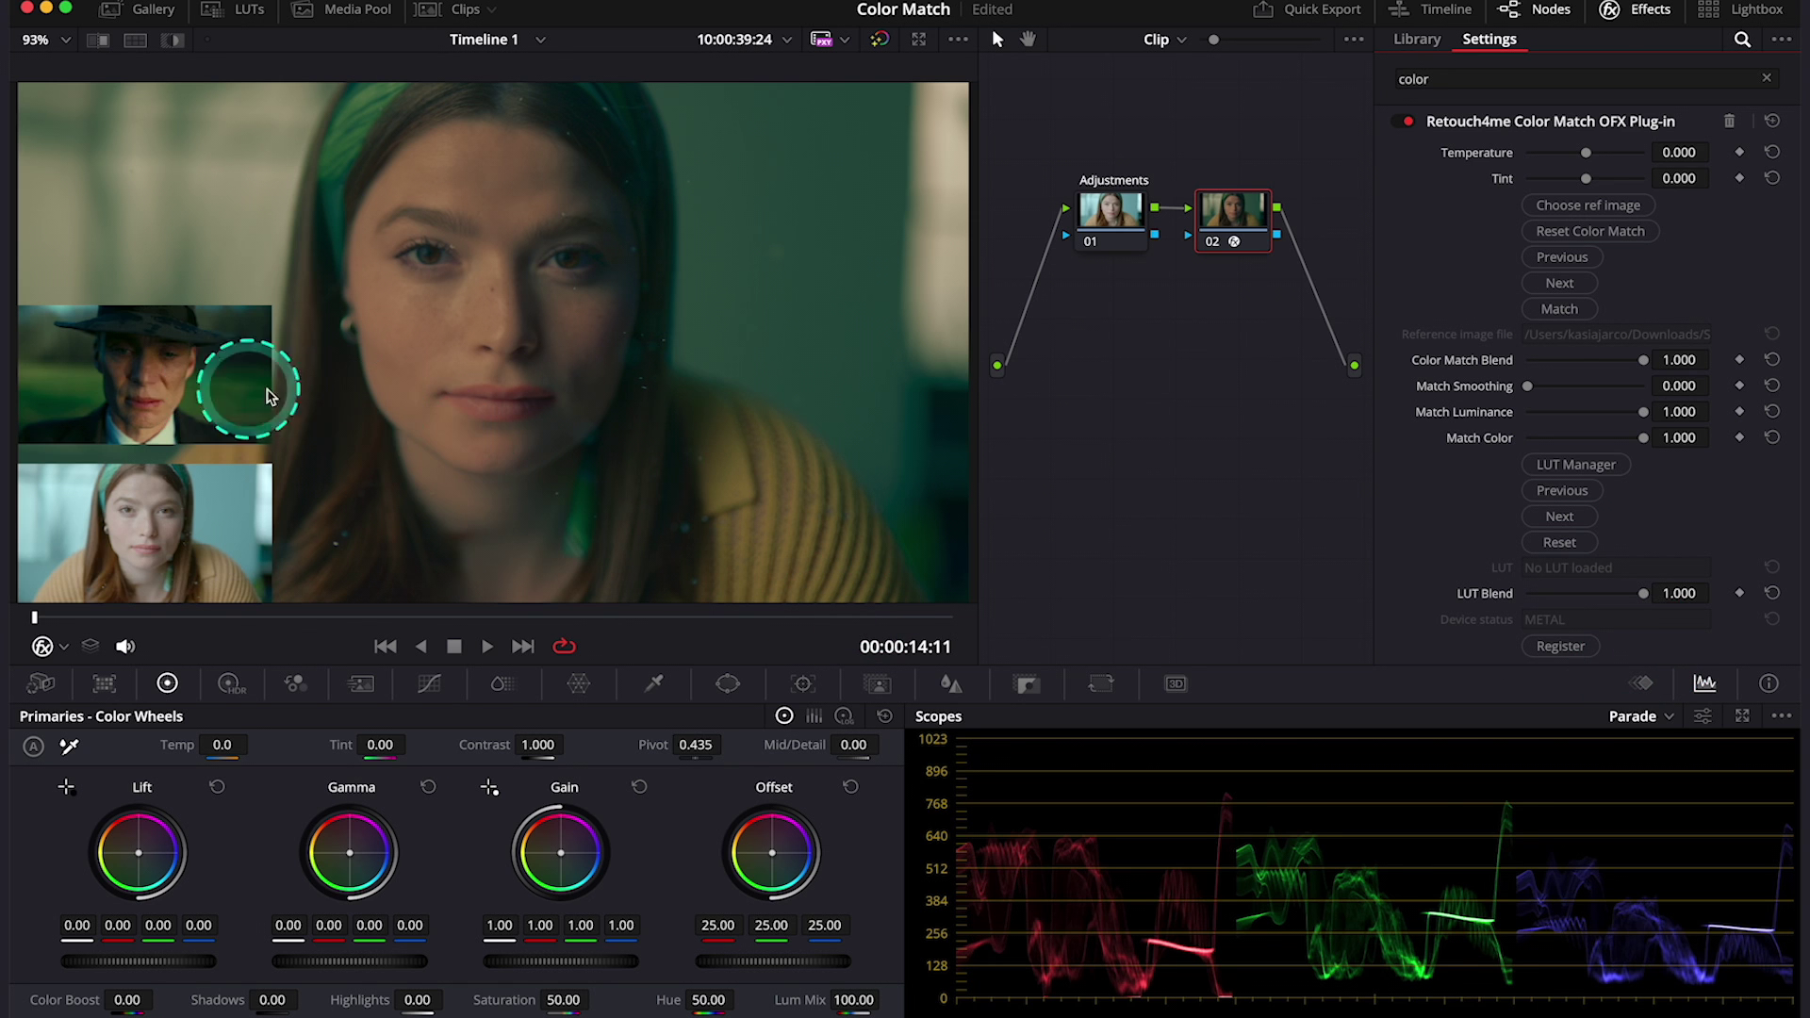
{"action": "left_click_drag", "start_coordinate": [209, 381], "coordinate": [219, 215]}
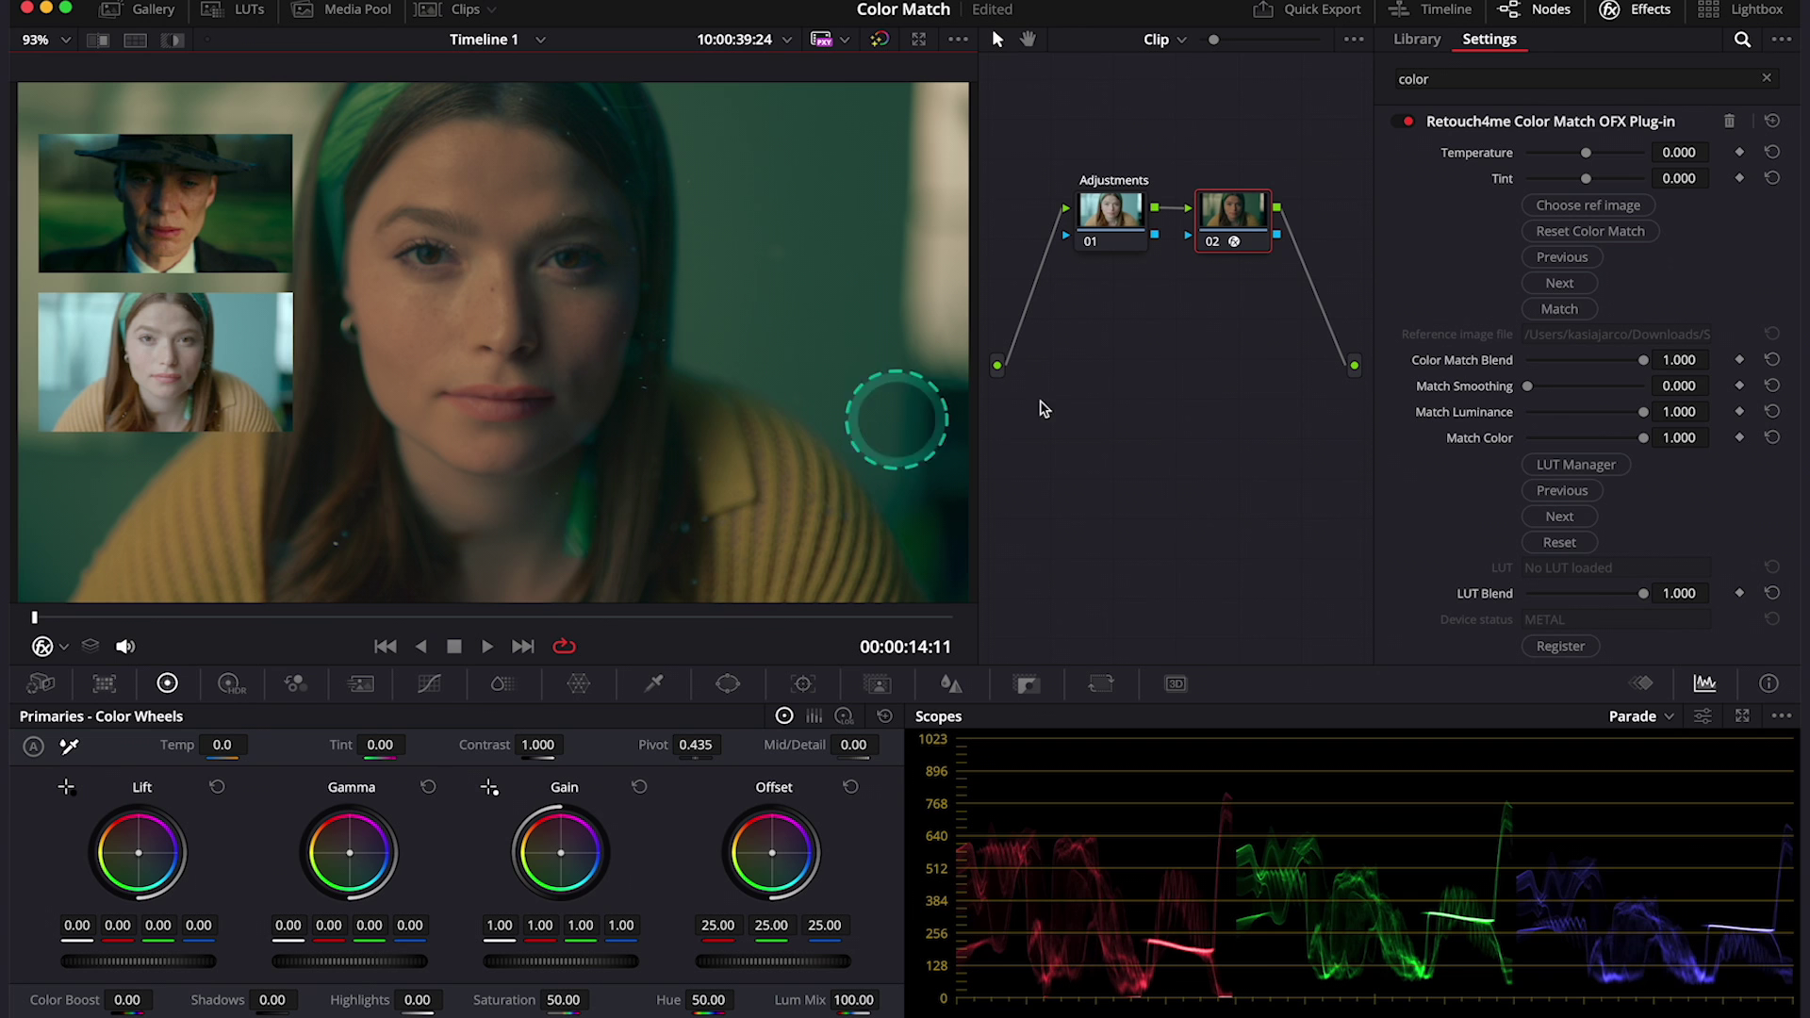
Reset the portrait's colour match and bring up the LUT Manager, moved to the right
{"action": "left_click", "coordinate": [1603, 234]}
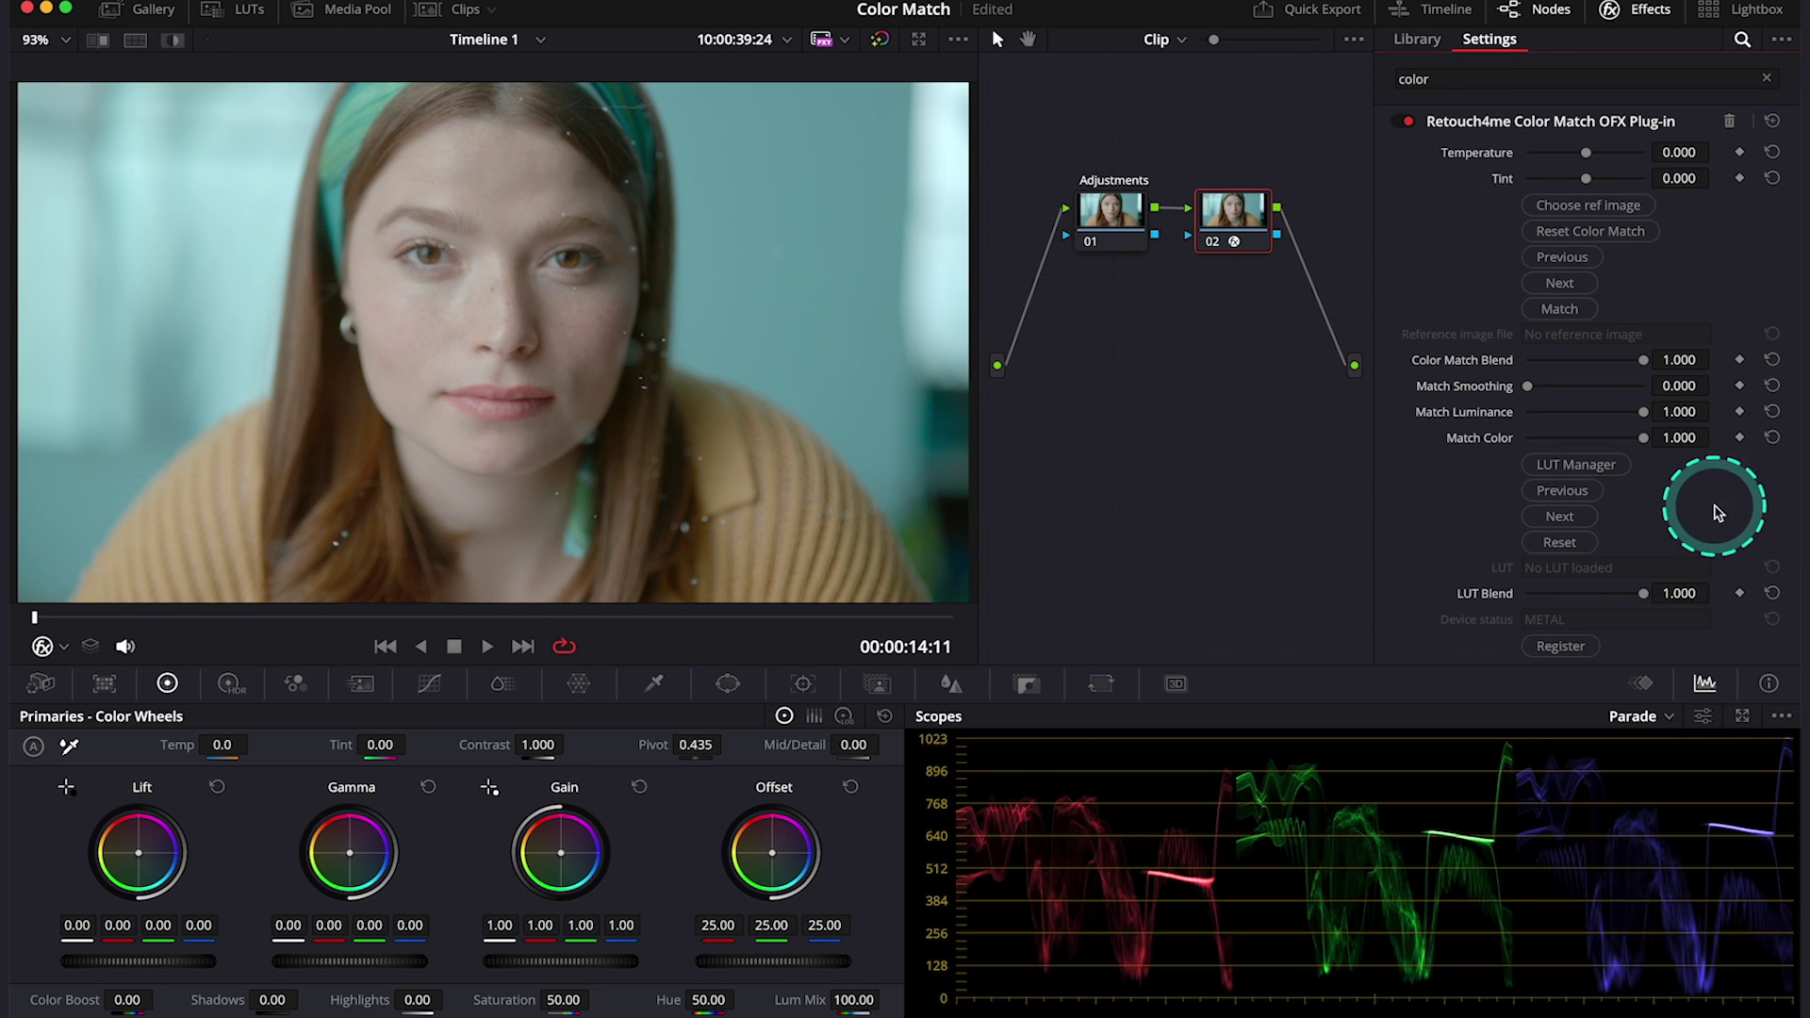
{"action": "left_click", "coordinate": [1575, 467]}
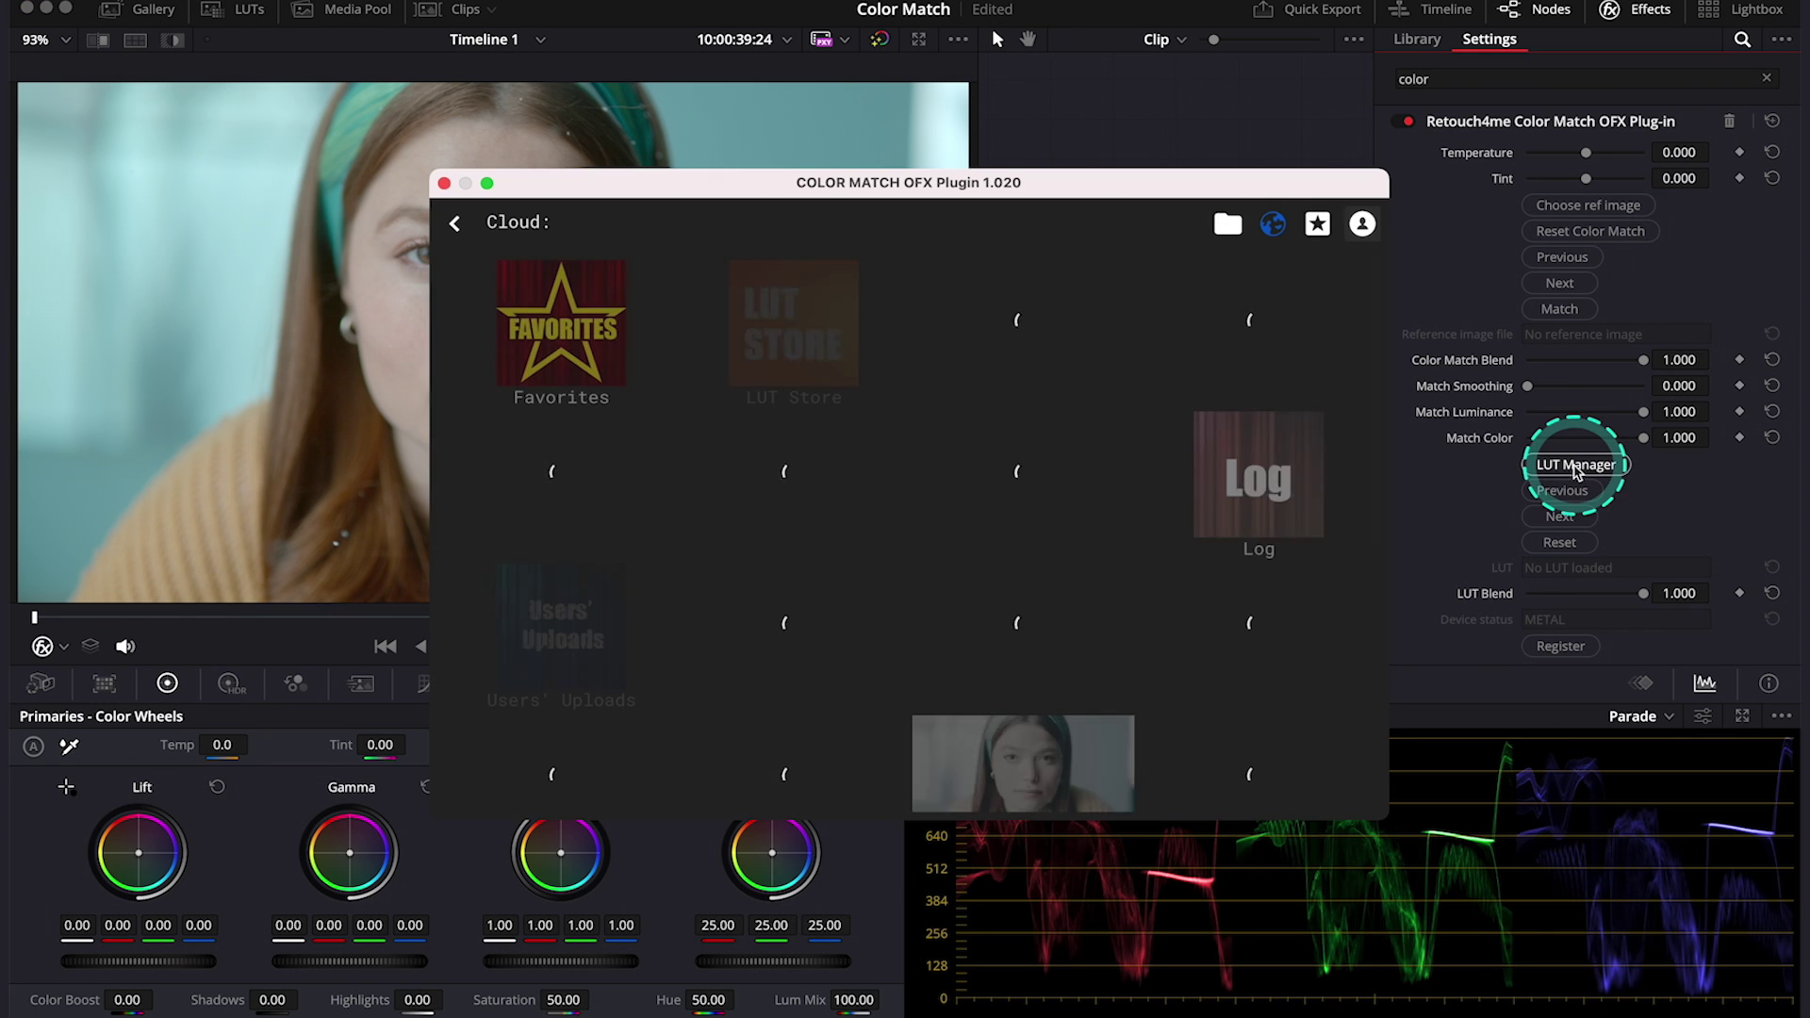
{"action": "left_click_drag", "start_coordinate": [1011, 179], "coordinate": [1384, 183]}
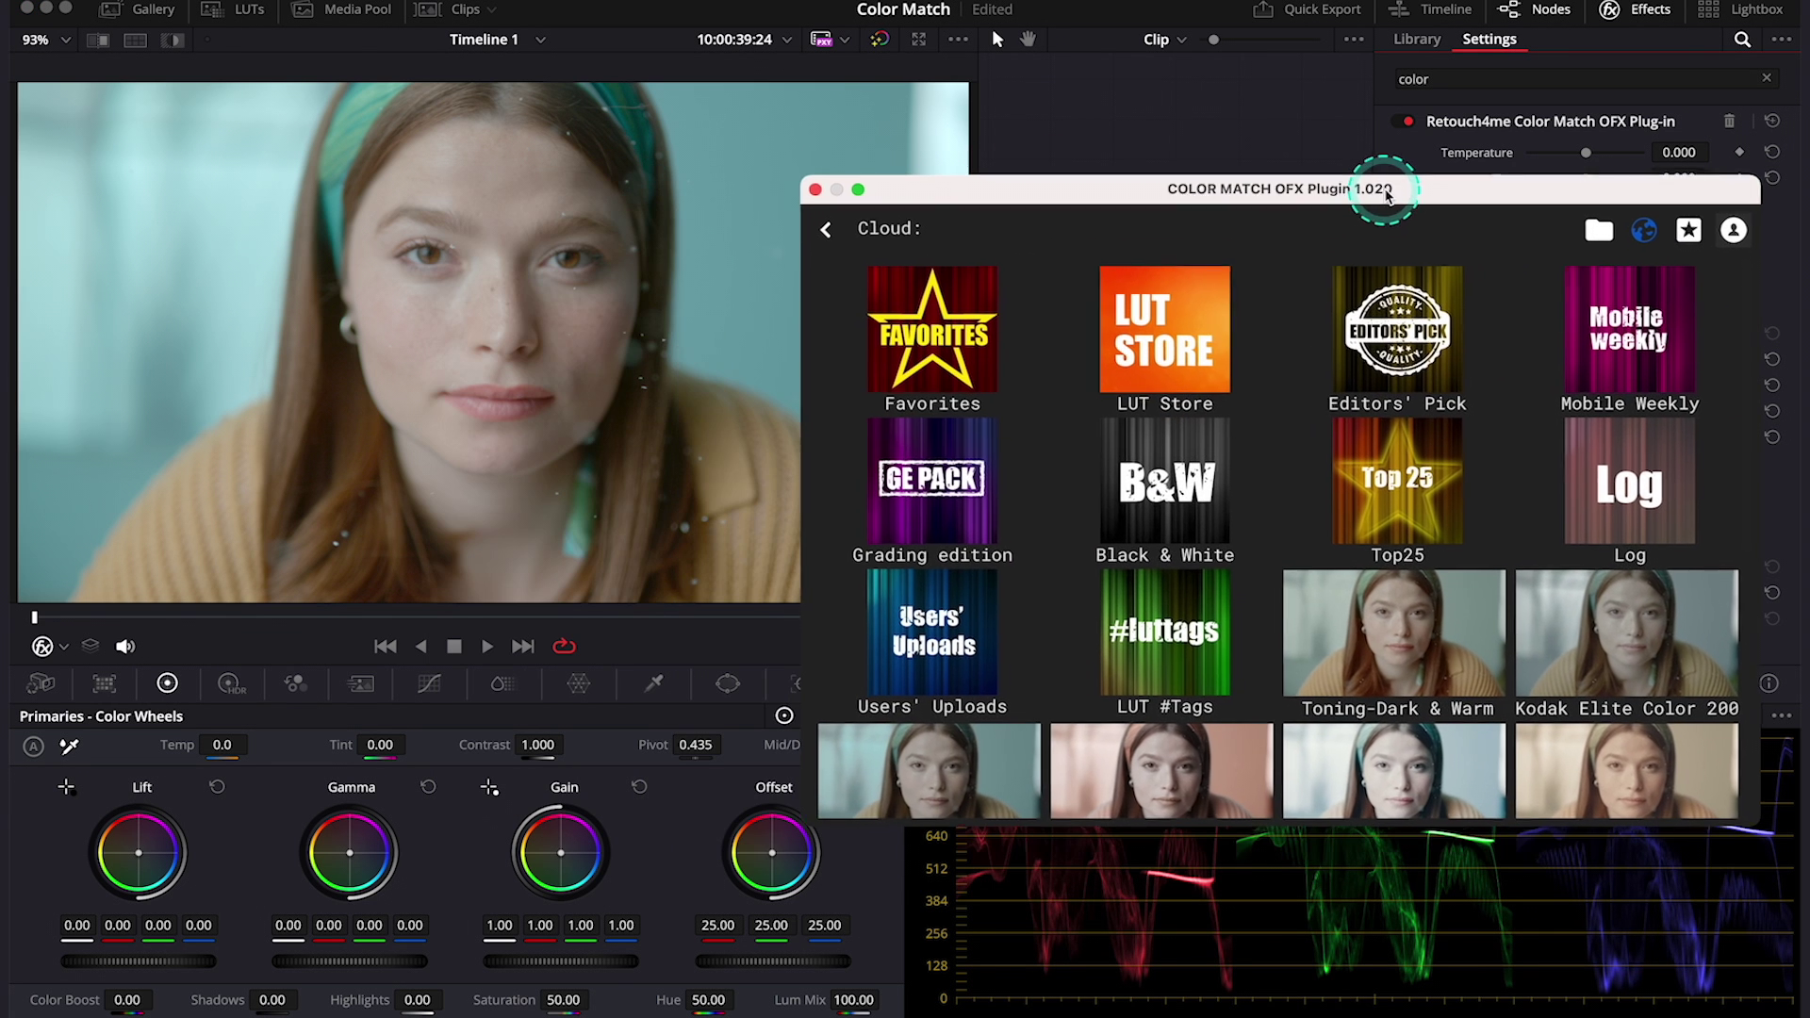
{"action": "scroll", "coordinate": [1346, 462], "scroll_direction": "down", "scroll_amount": 5}
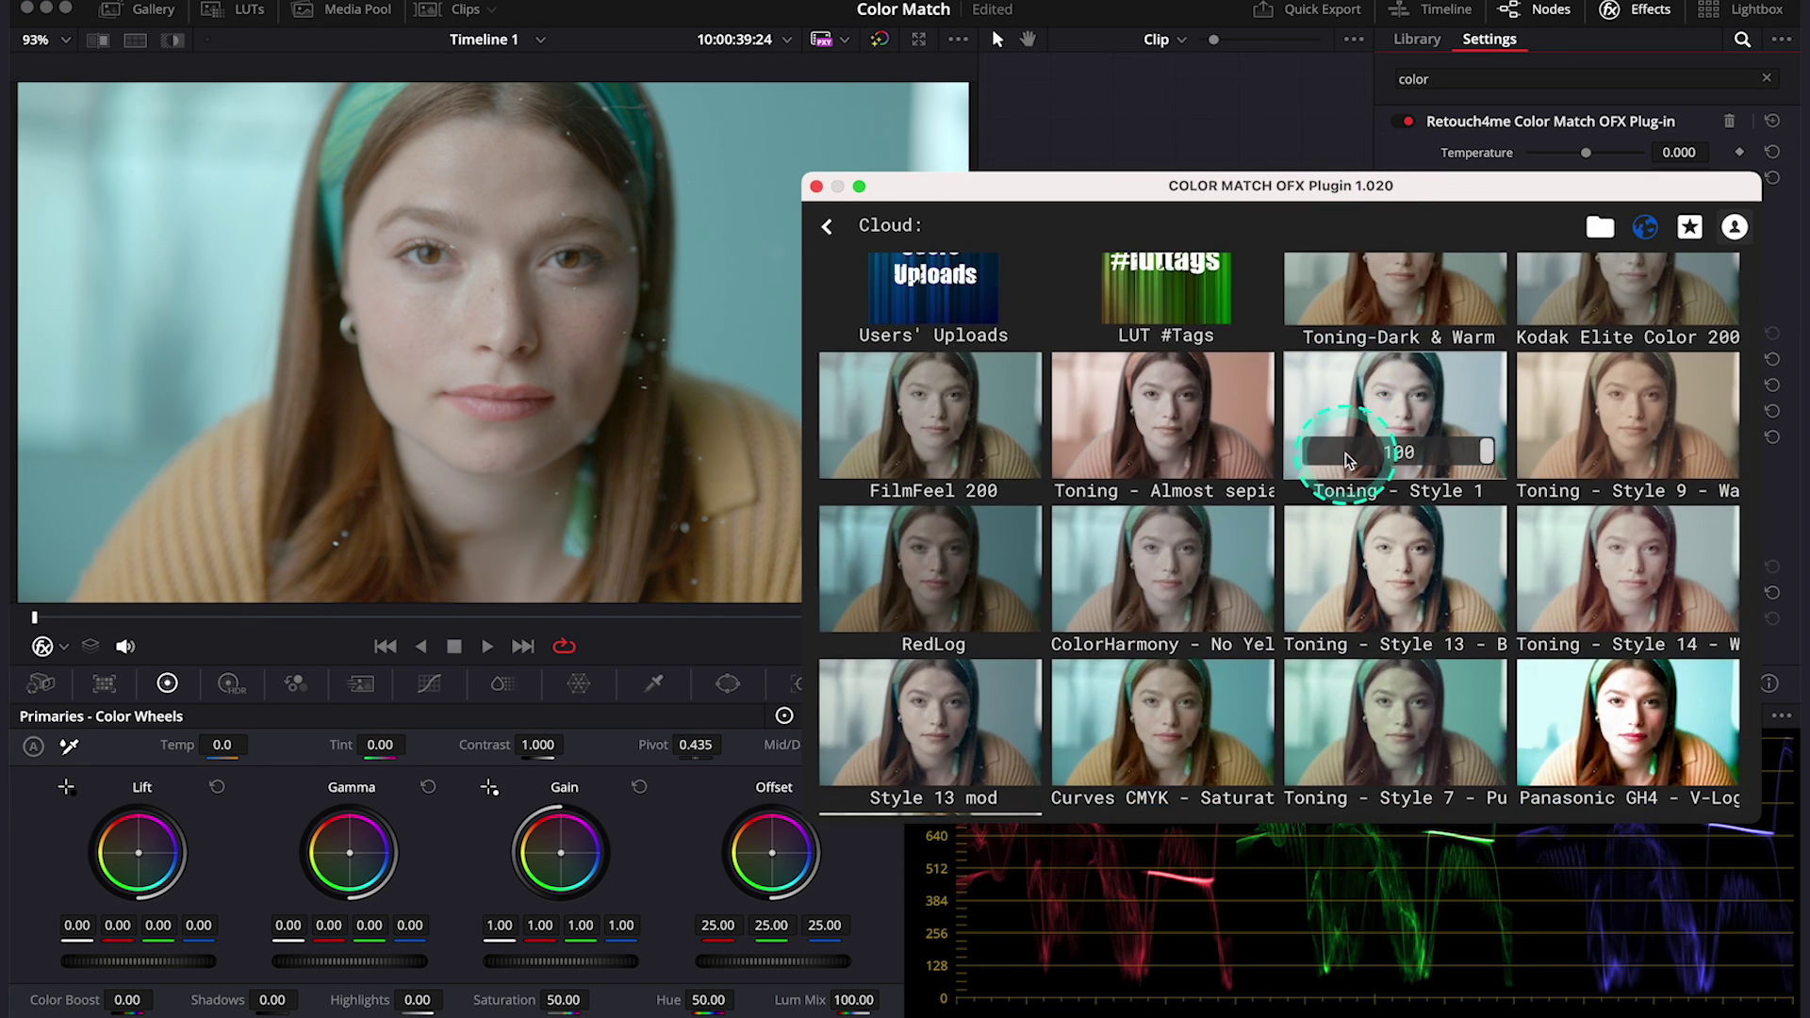
{"action": "scroll", "coordinate": [1346, 462], "scroll_direction": "up", "scroll_amount": 5}
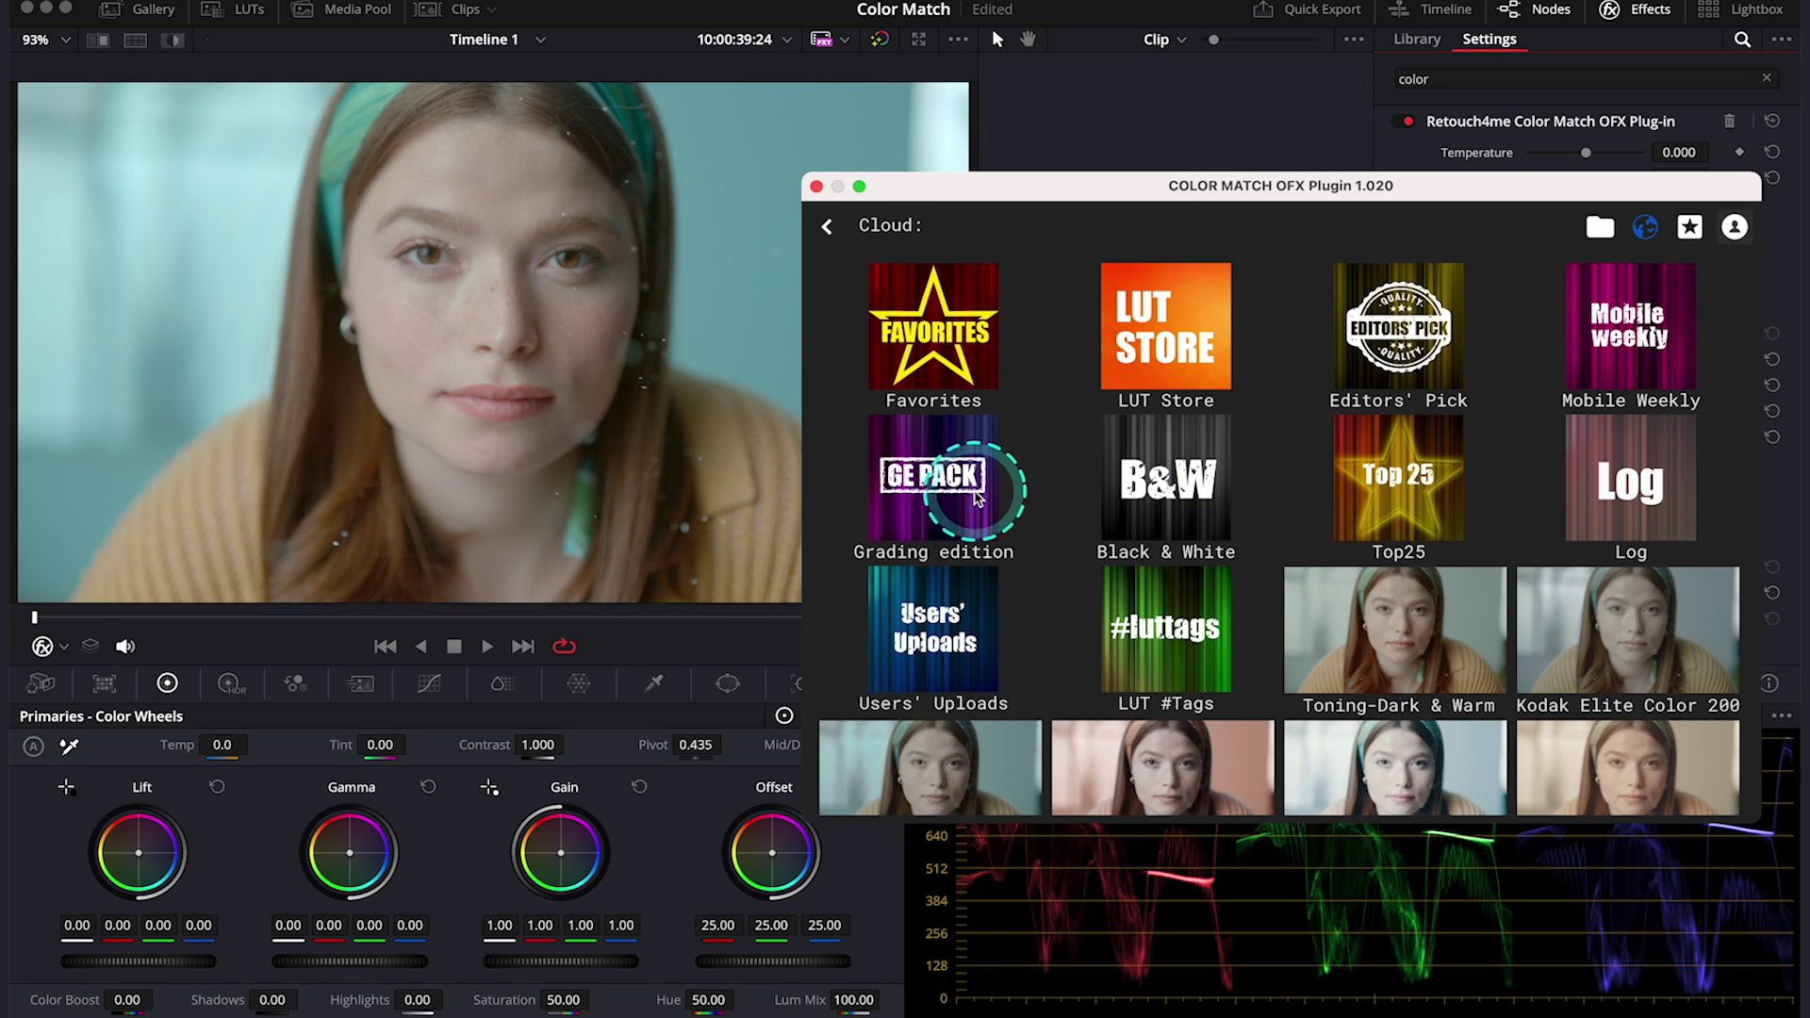
Browse the Grading edition LUT collection, then switch to the cloud Top25 collection
{"action": "left_click", "coordinate": [974, 495]}
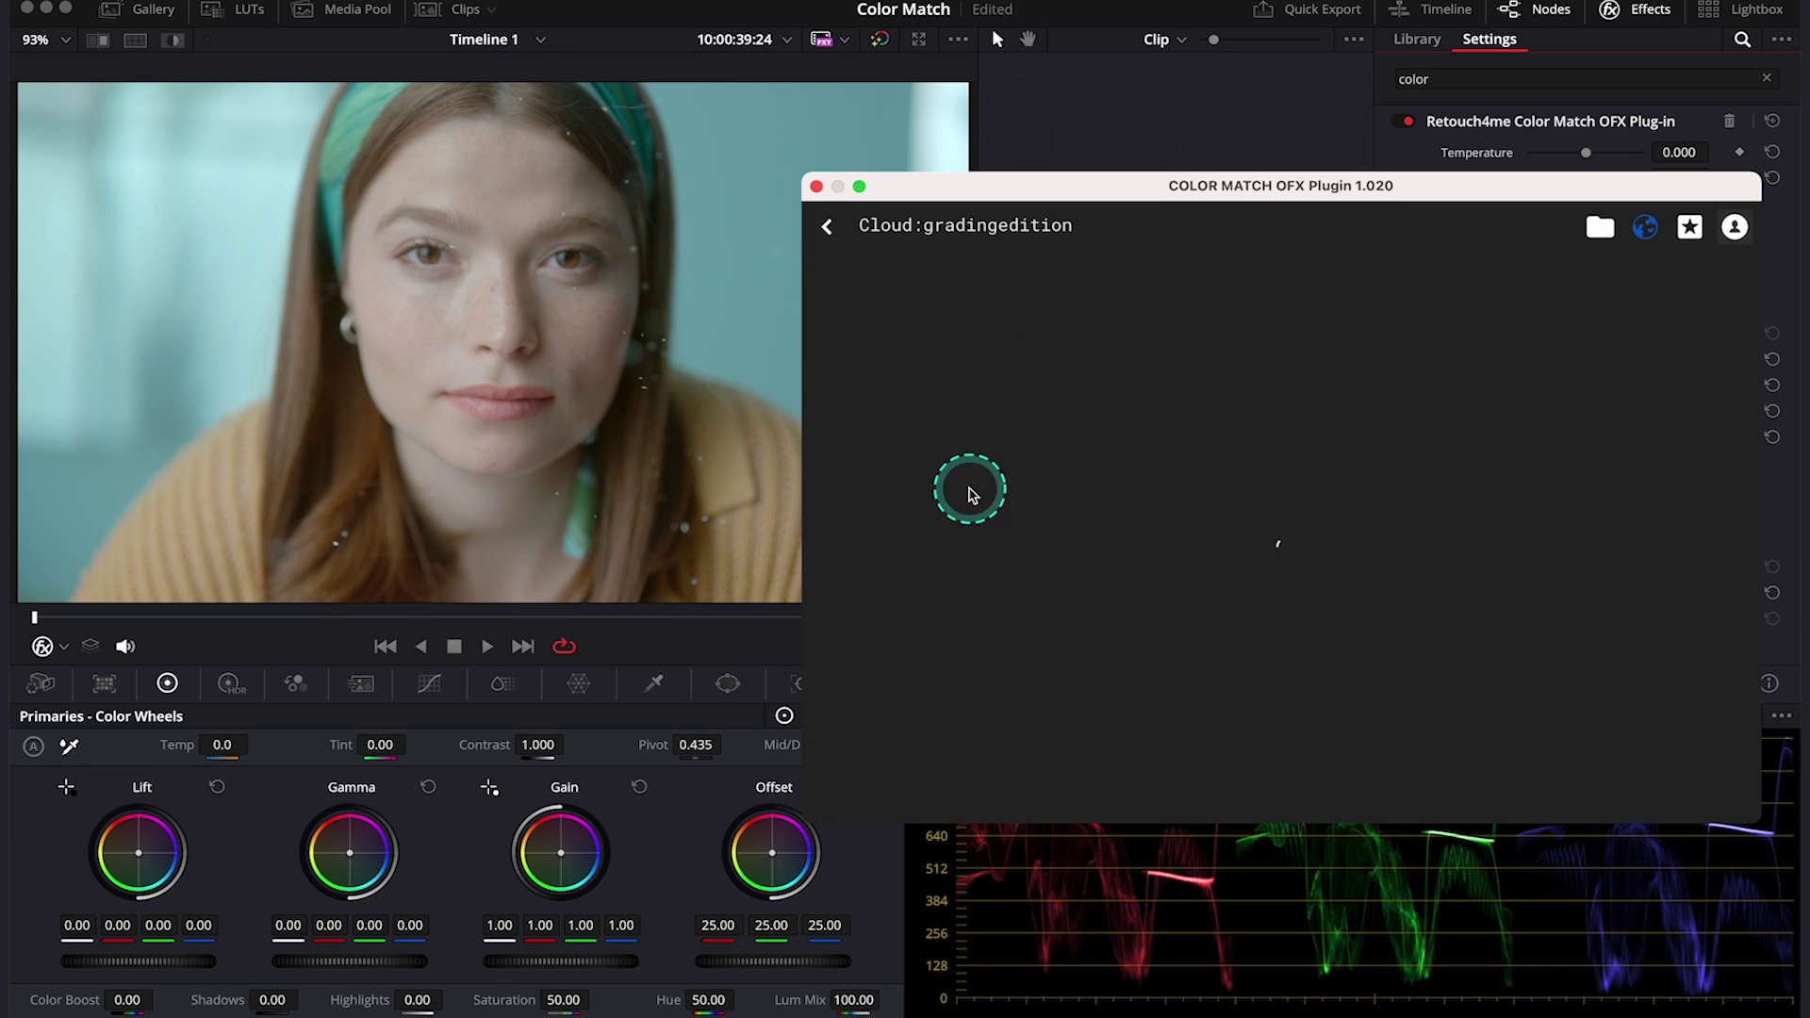
{"action": "scroll", "coordinate": [1075, 542], "scroll_direction": "down", "scroll_amount": 2}
{"action": "scroll", "coordinate": [1076, 550], "scroll_direction": "up", "scroll_amount": 2}
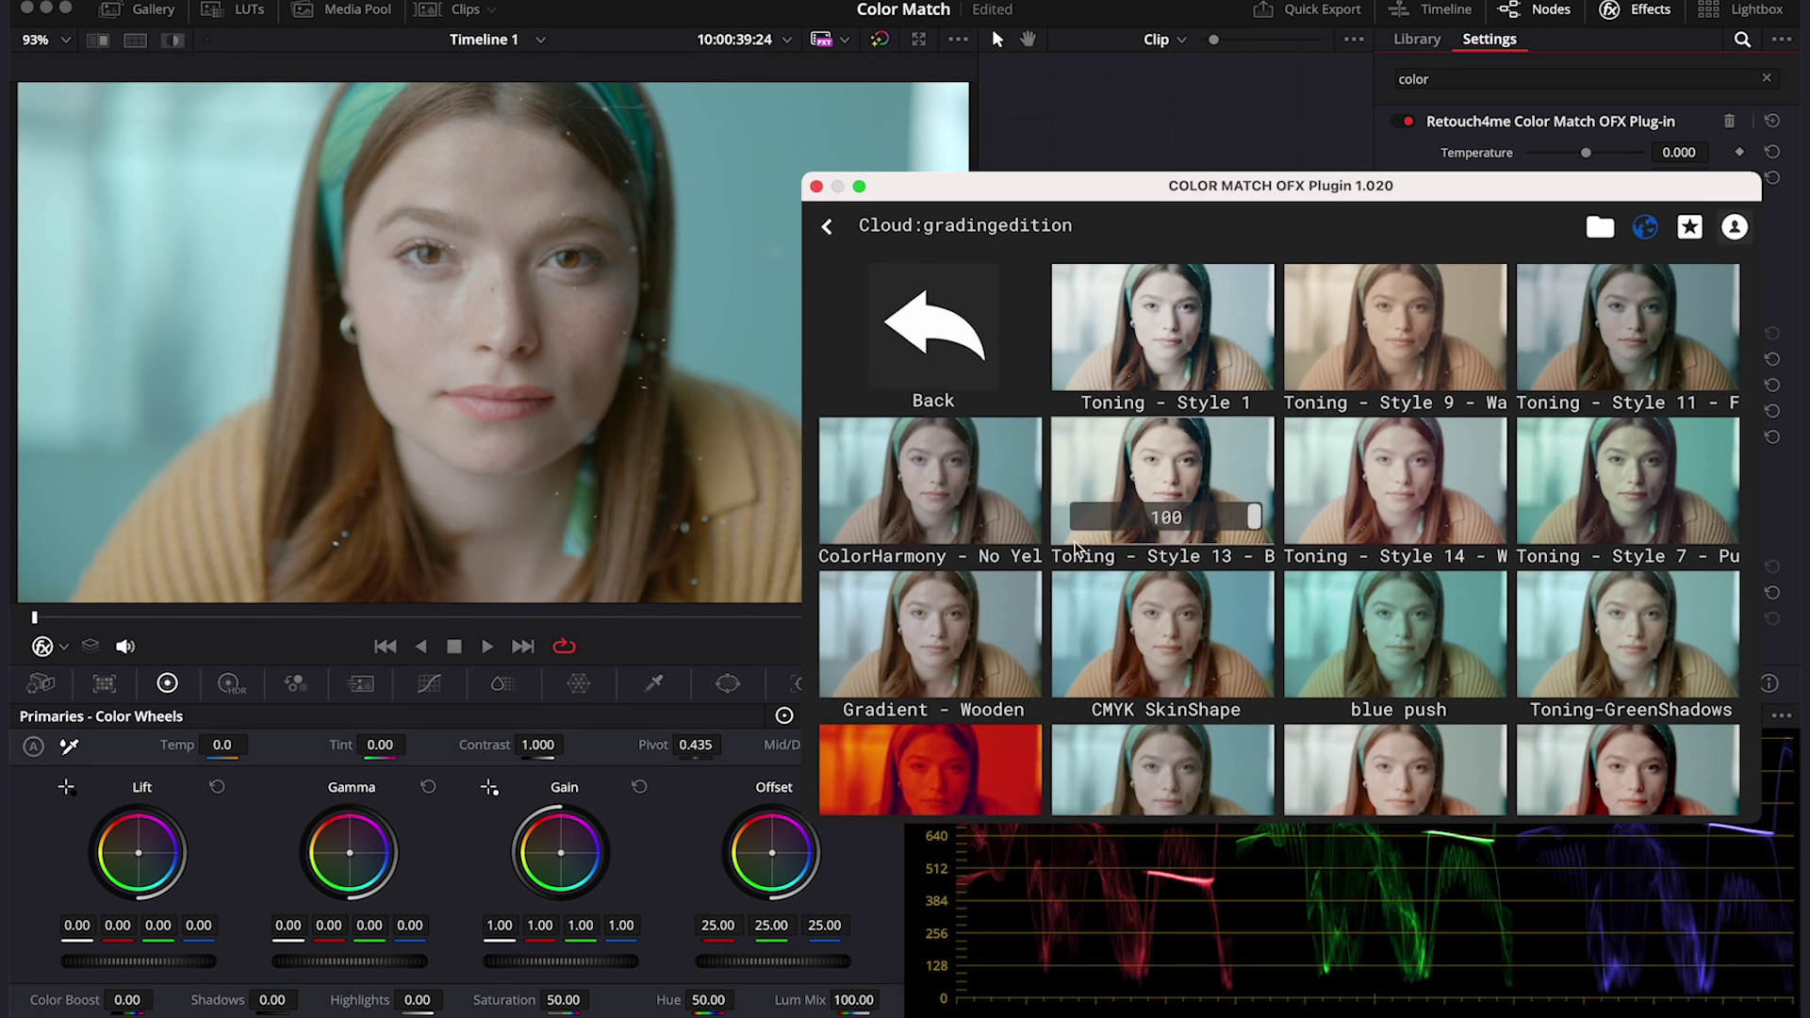
{"action": "left_click", "coordinate": [939, 361]}
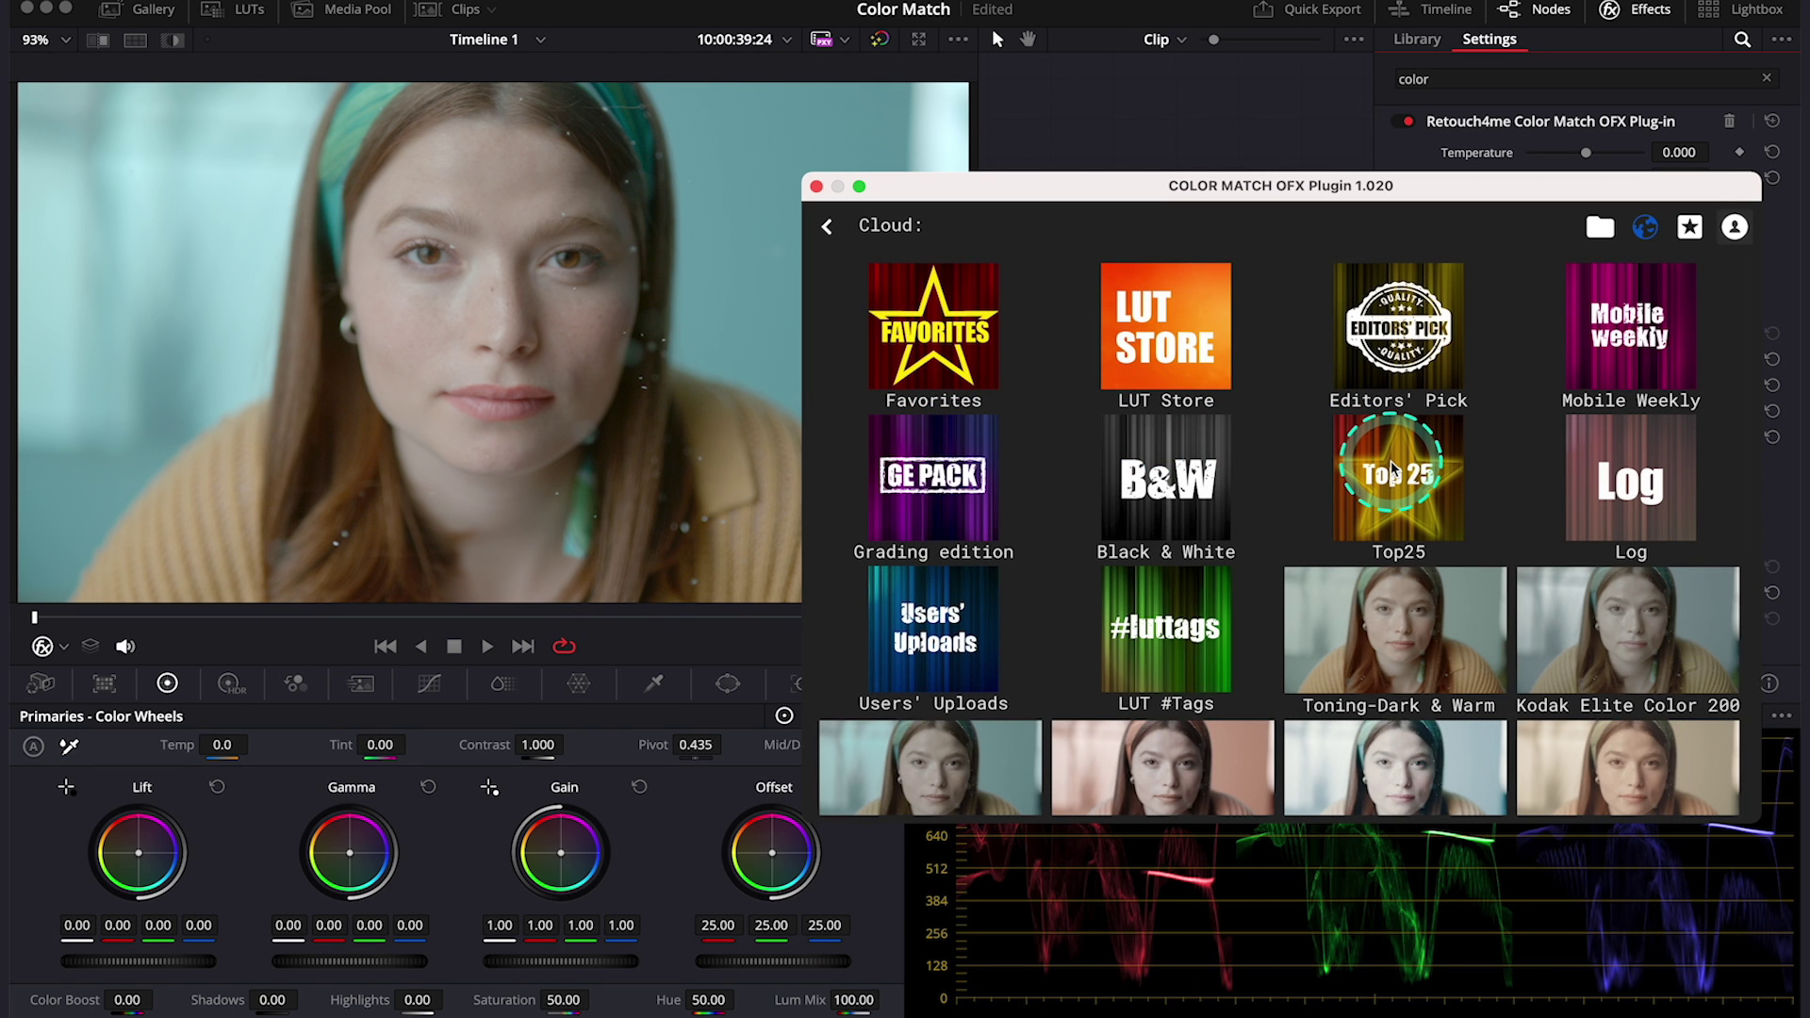
{"action": "left_click", "coordinate": [1392, 469]}
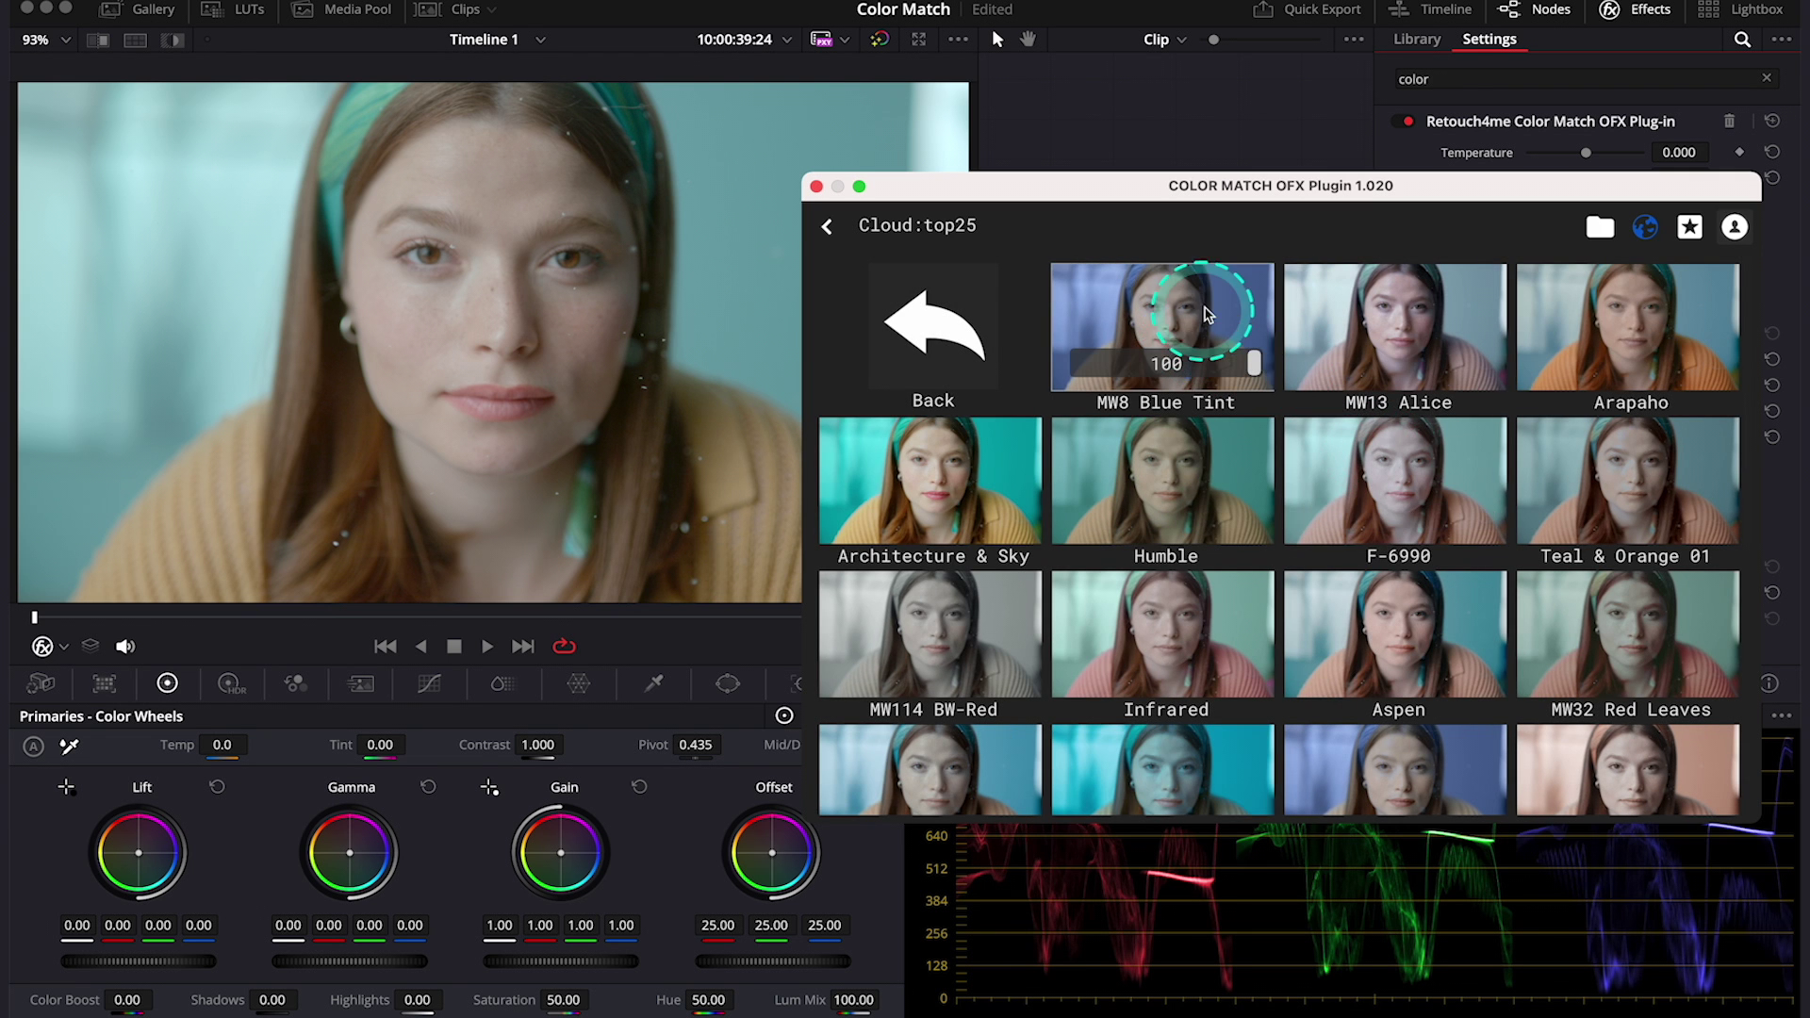
Apply MW8 Blue Tint, then step back through C-8120, Aspen, Infrared and others to Humble
{"action": "left_click", "coordinate": [1209, 313]}
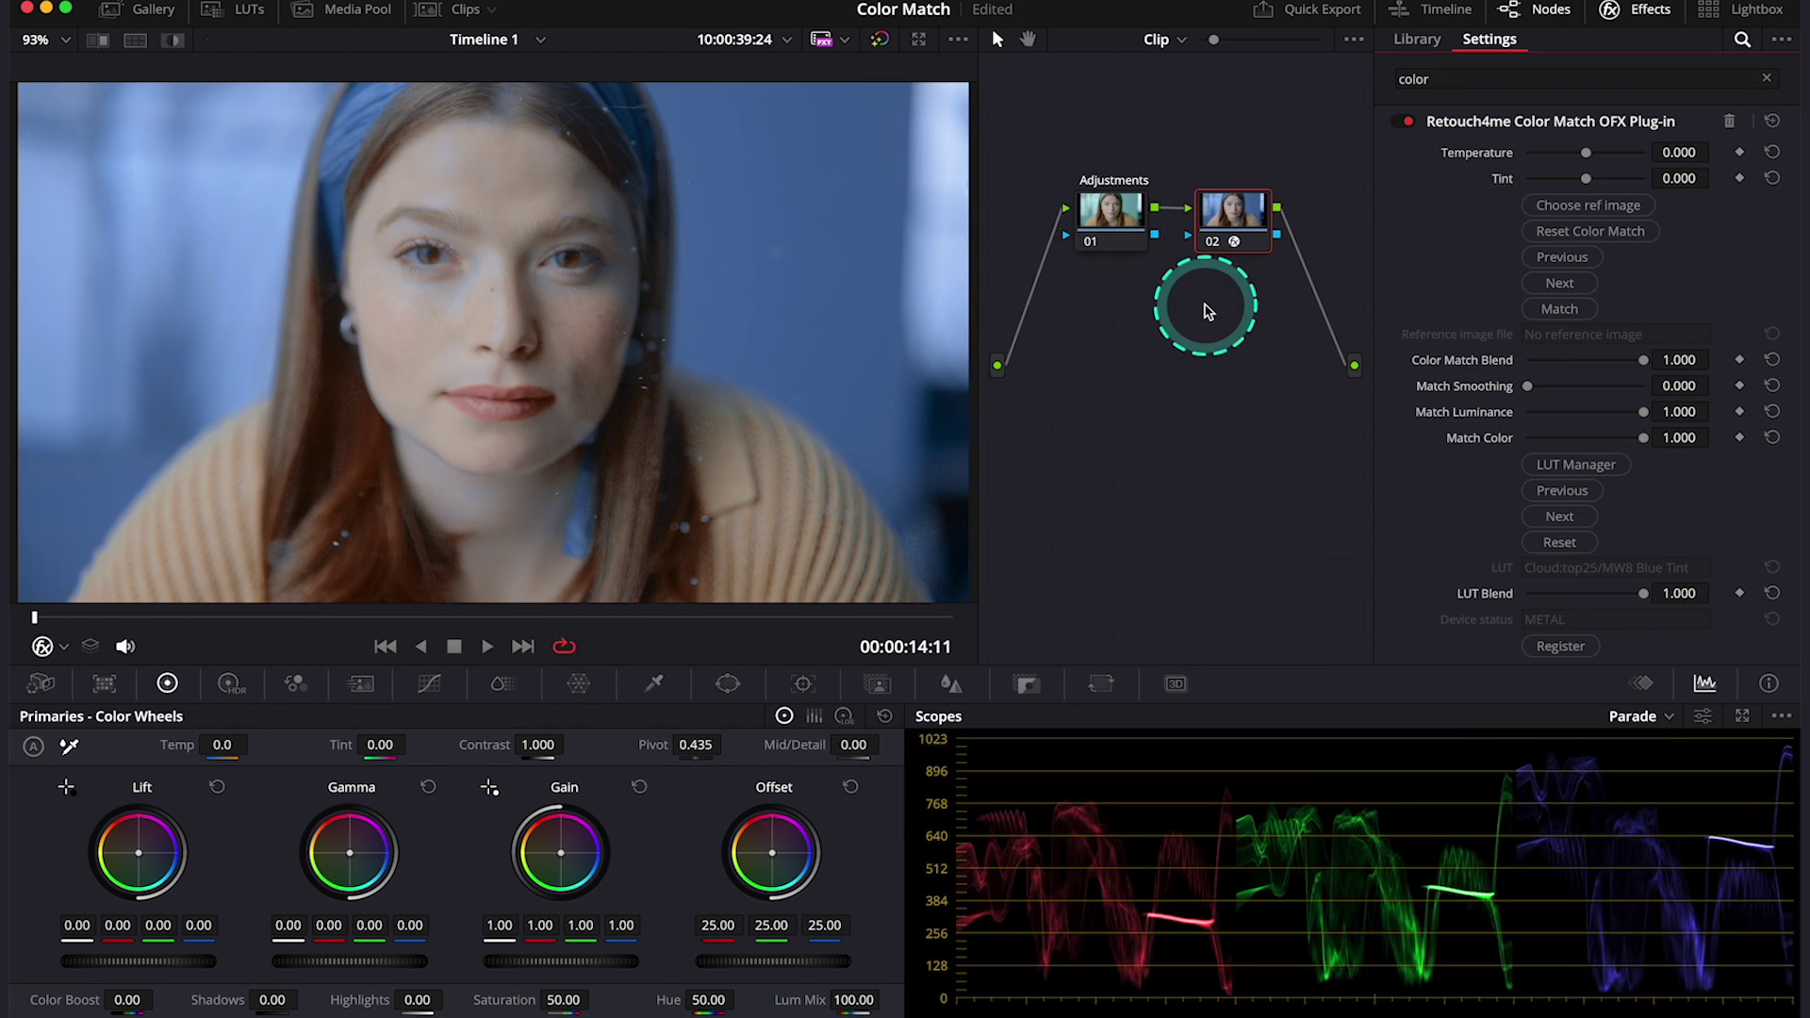
{"action": "left_click", "coordinate": [1561, 491]}
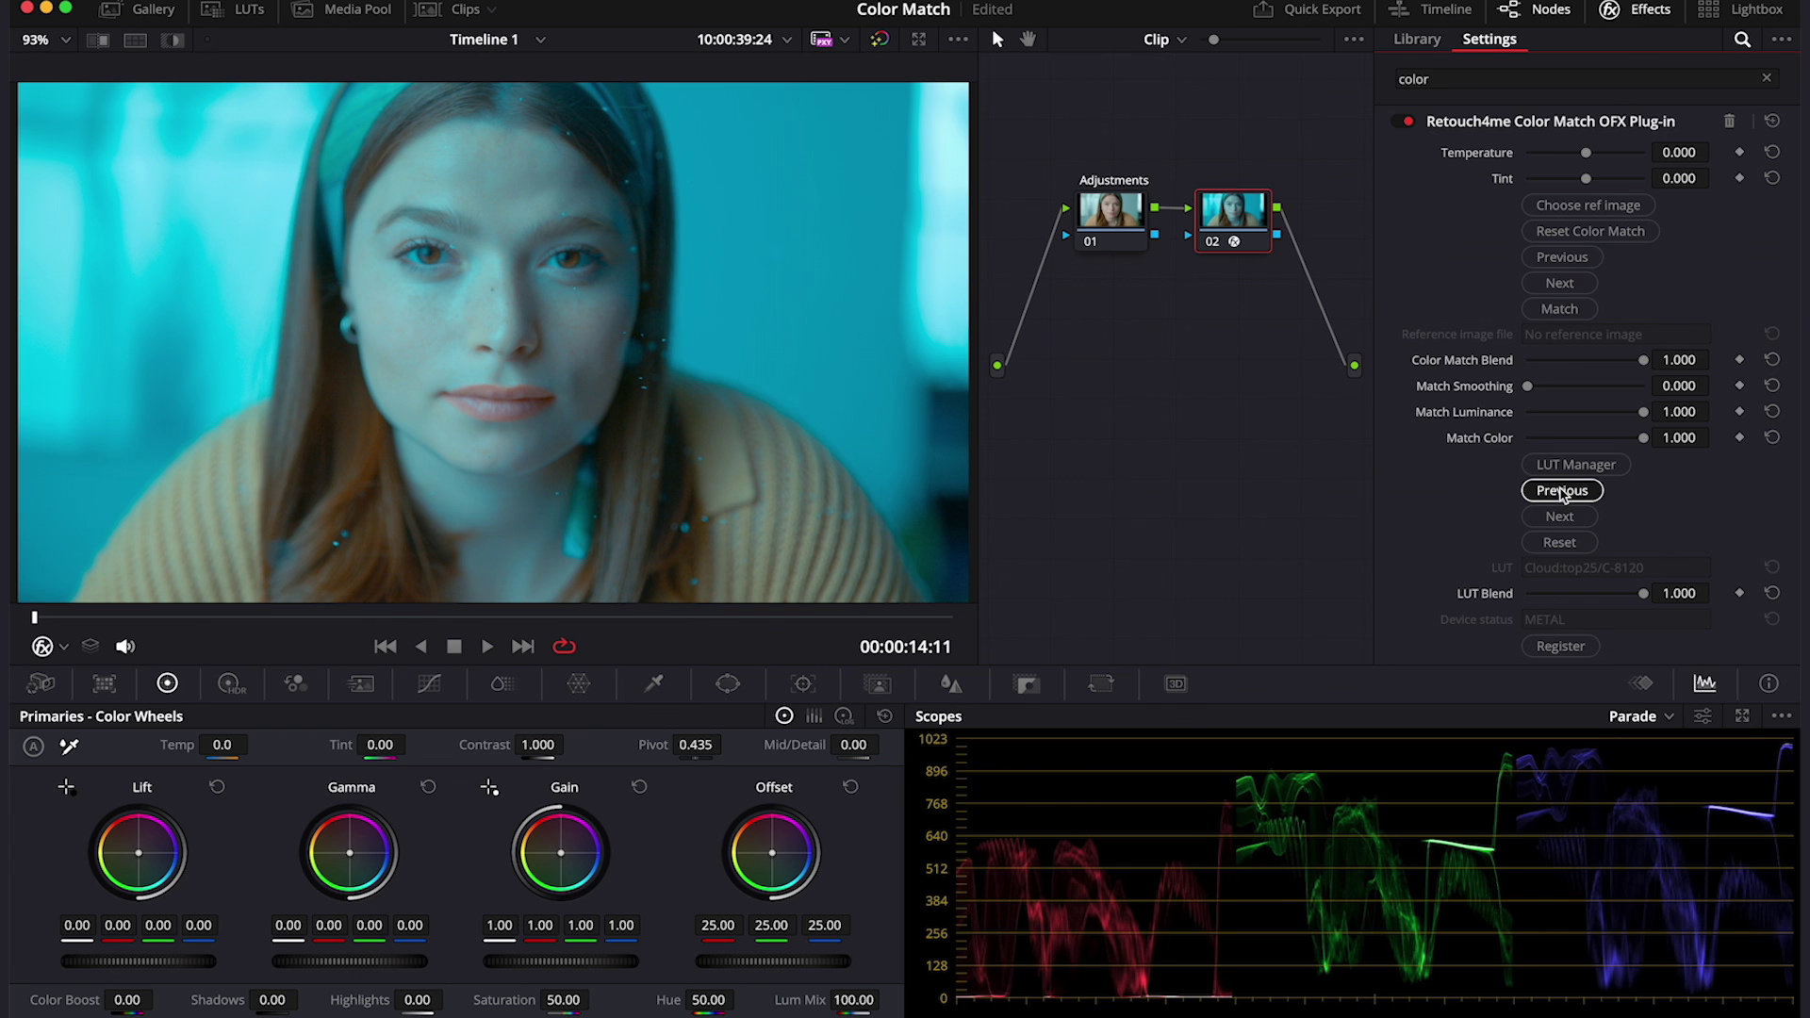
{"action": "left_click", "coordinate": [1562, 491]}
{"action": "left_click", "coordinate": [1563, 493]}
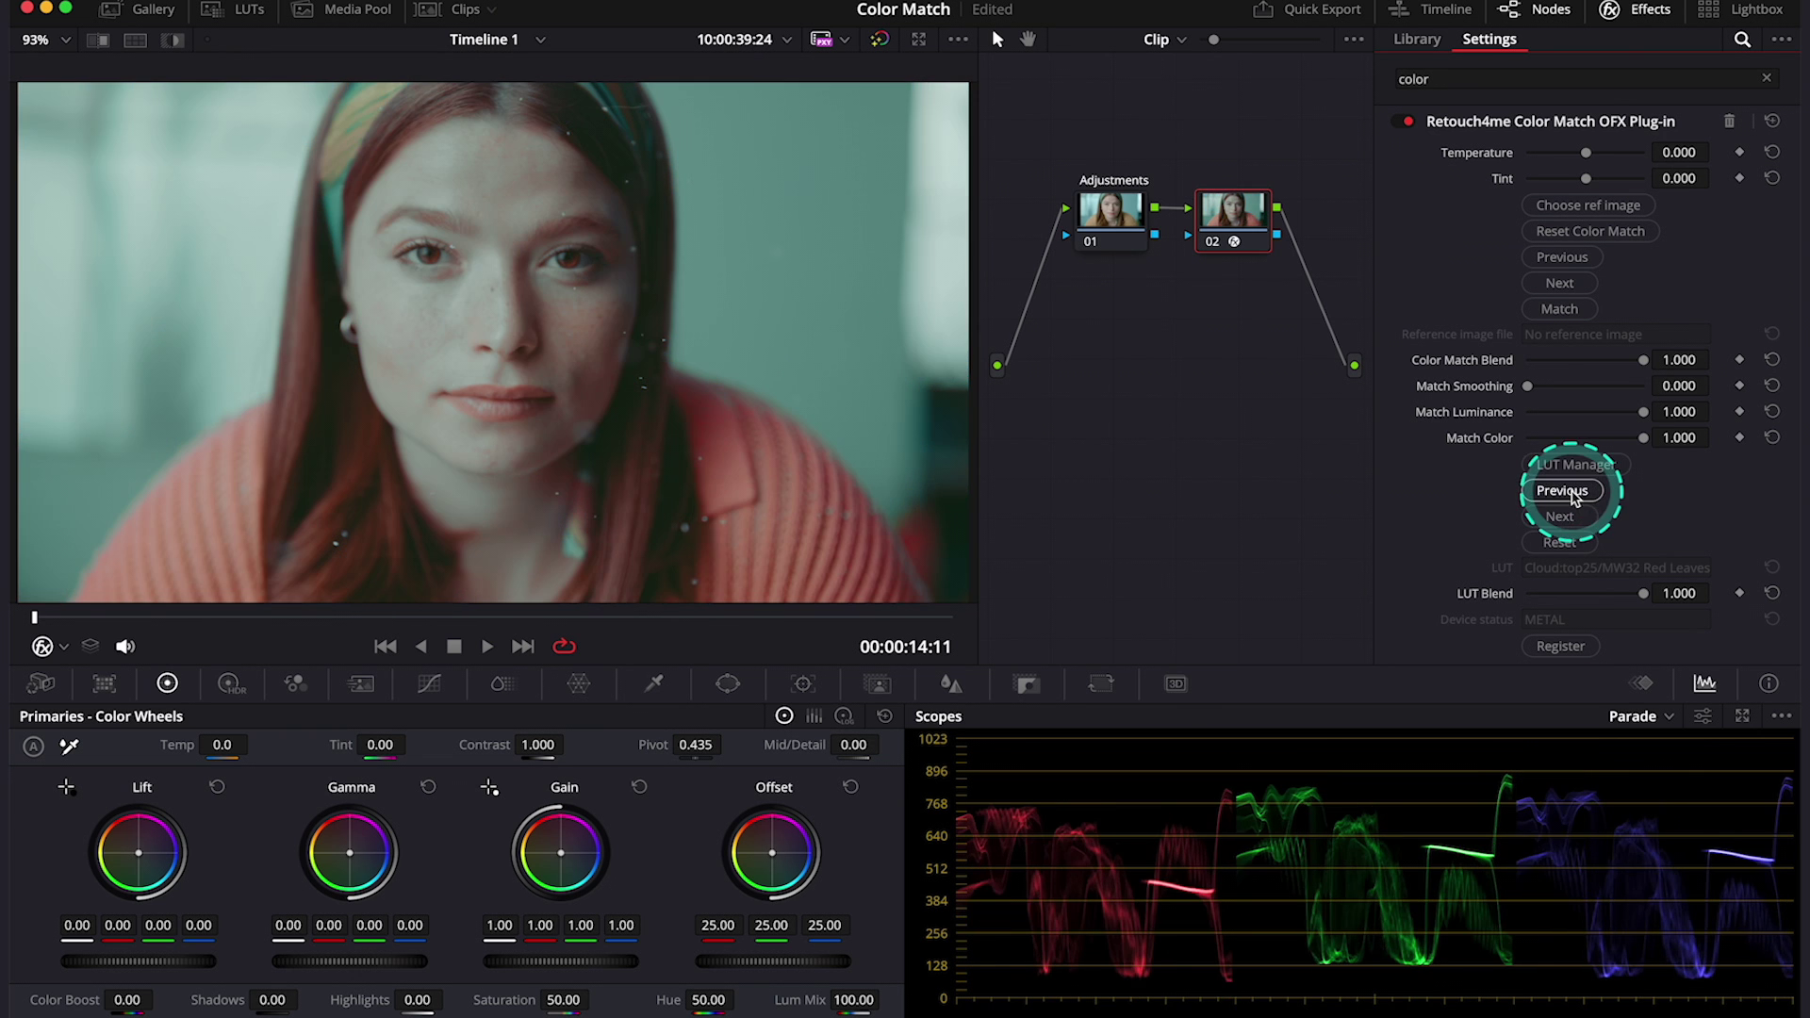
{"action": "left_click", "coordinate": [1571, 498]}
{"action": "left_click", "coordinate": [1572, 497]}
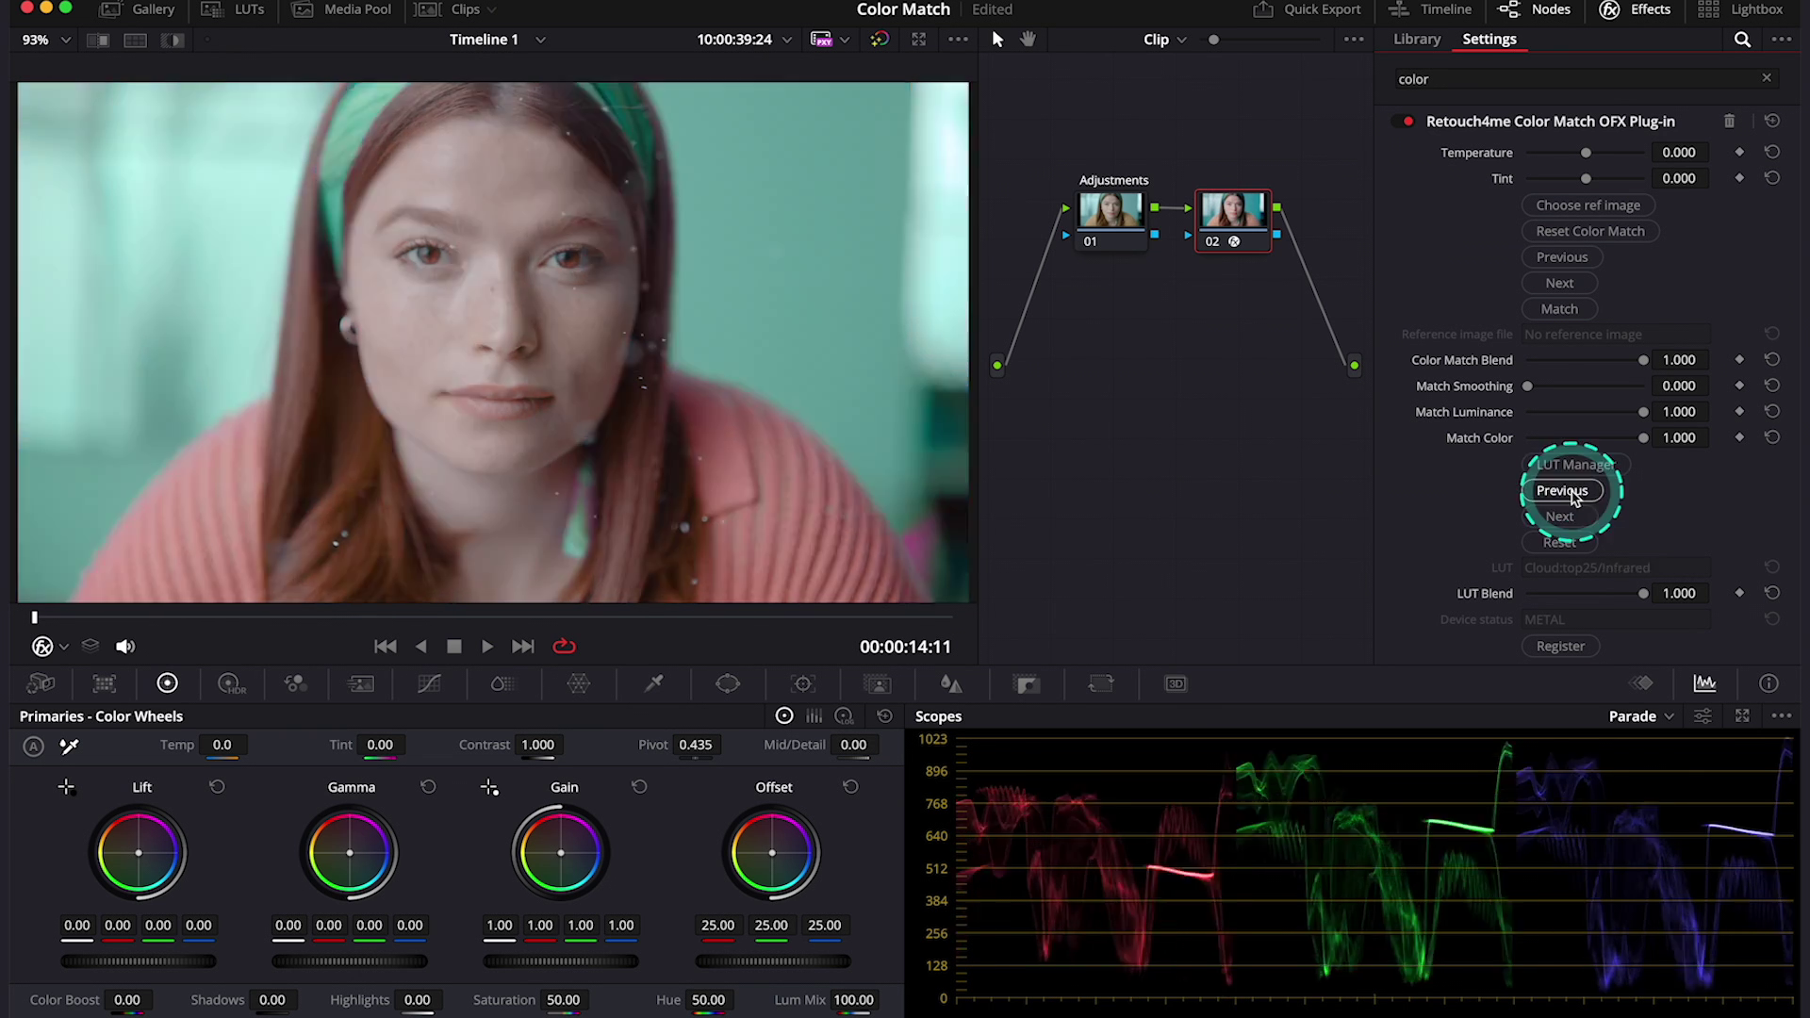
{"action": "left_click", "coordinate": [1572, 498]}
{"action": "left_click", "coordinate": [1572, 498]}
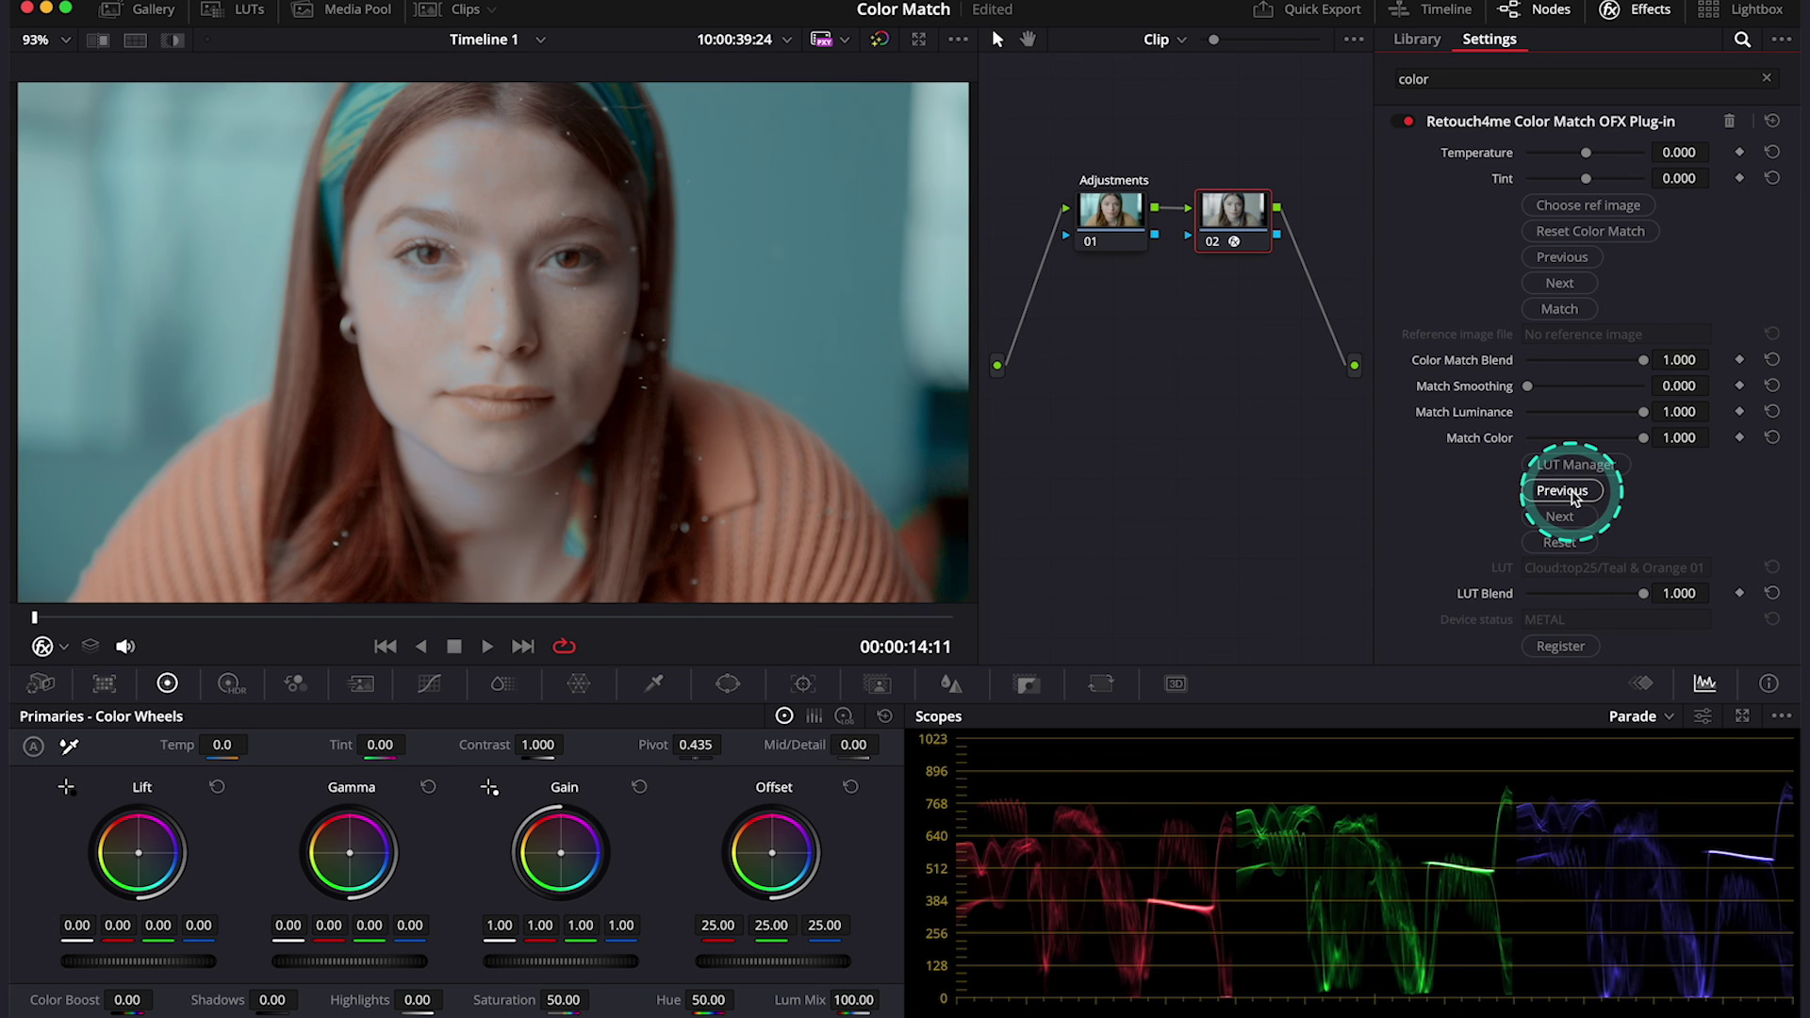
{"action": "left_click", "coordinate": [1571, 498]}
{"action": "left_click", "coordinate": [1572, 498]}
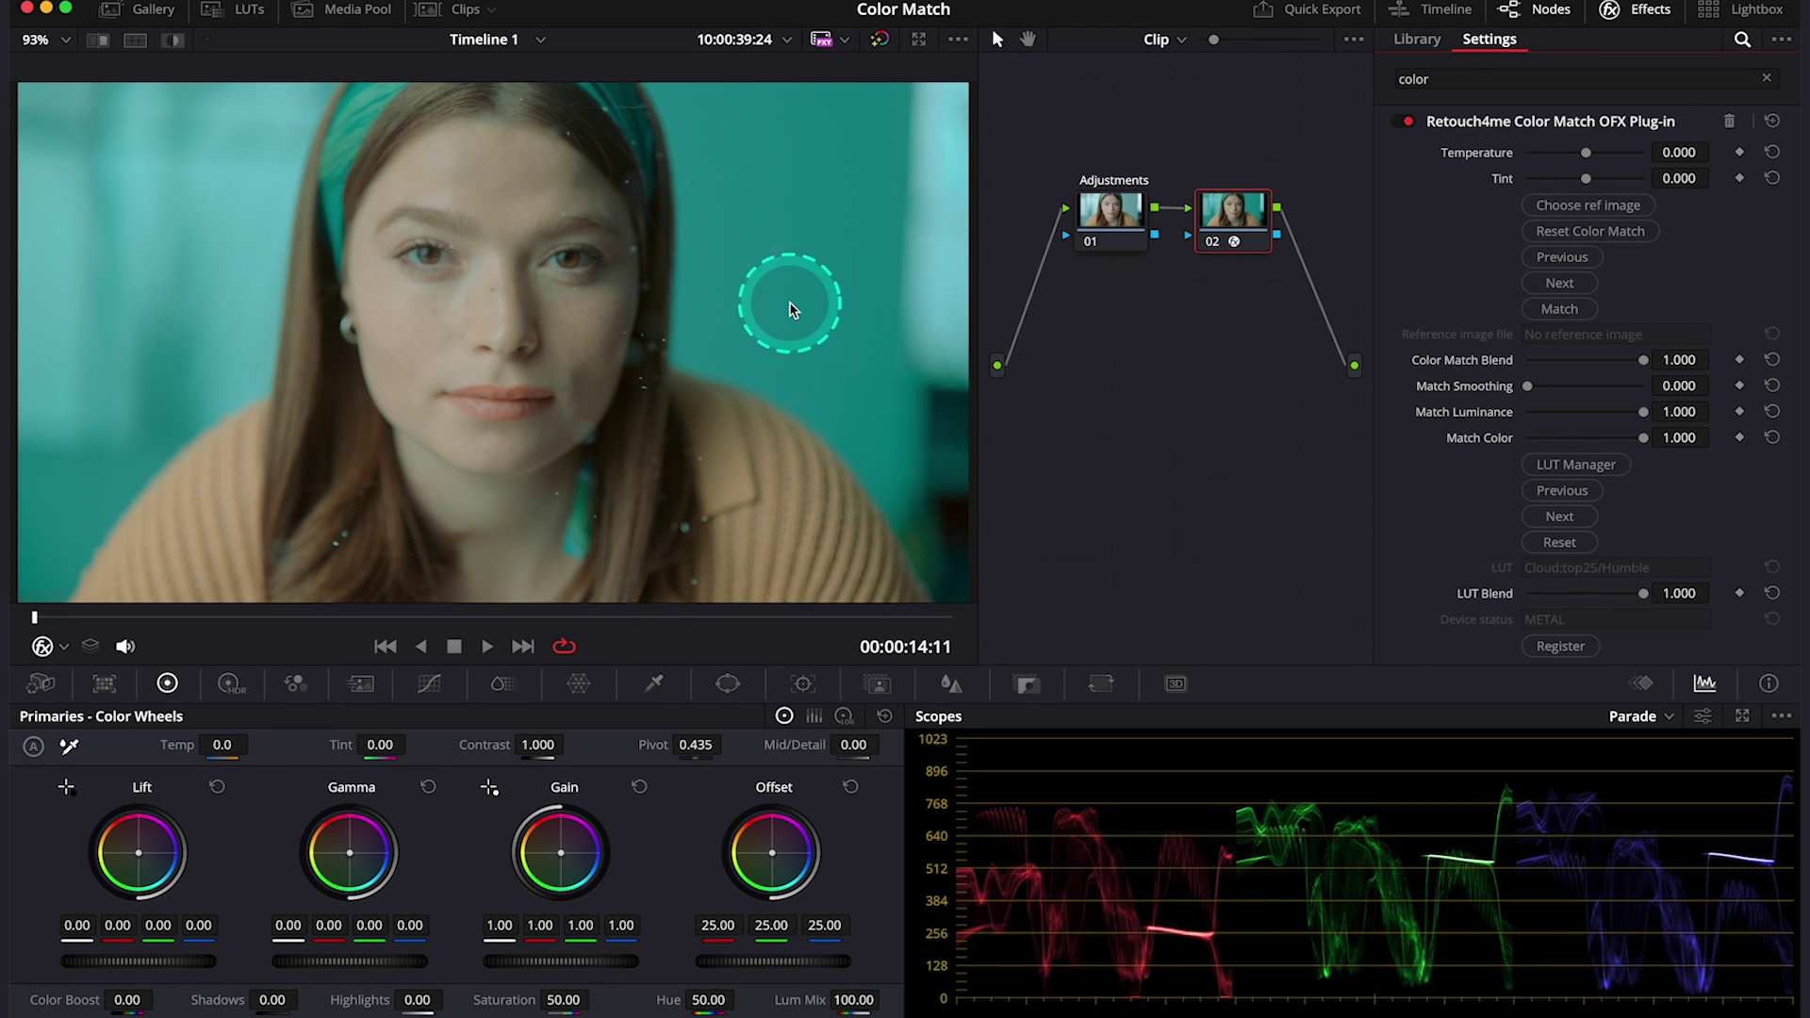
Toggle node 02 off and on to compare, then lower the Humble LUT's blend
{"action": "left_click", "coordinate": [1213, 242]}
{"action": "left_click", "coordinate": [1214, 243]}
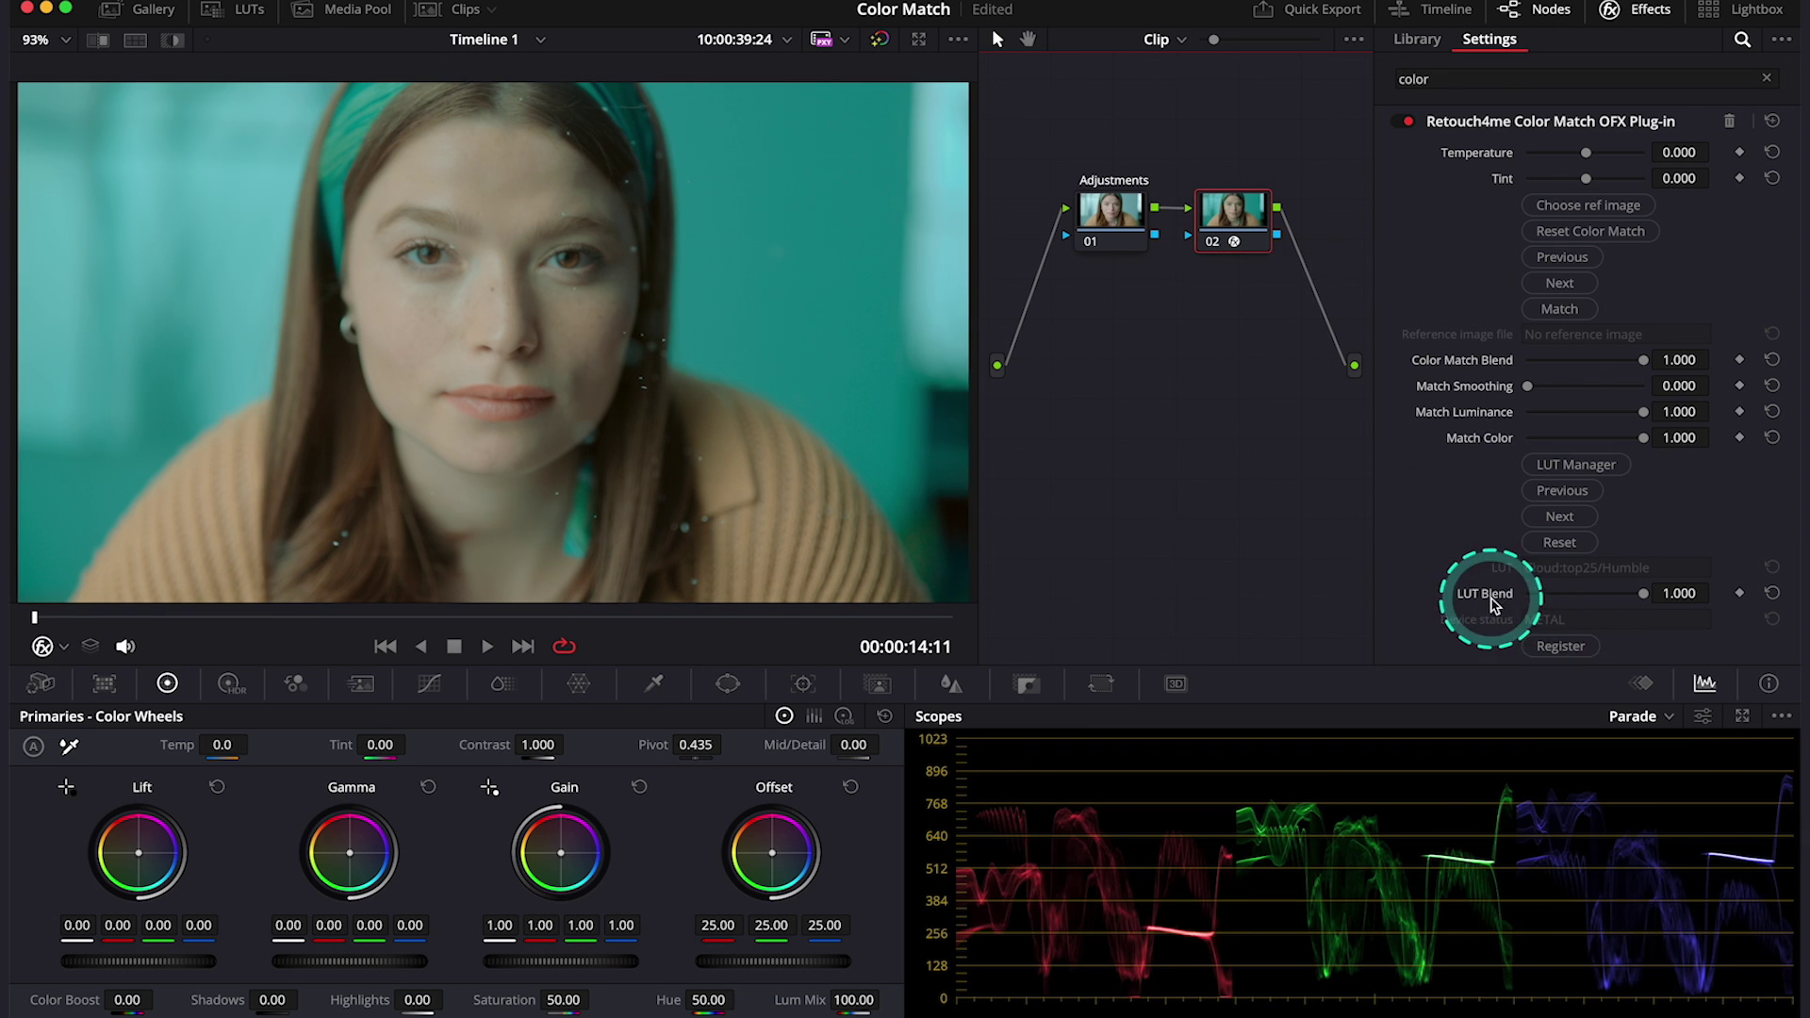
{"action": "left_click_drag", "start_coordinate": [1636, 604], "coordinate": [1560, 597]}
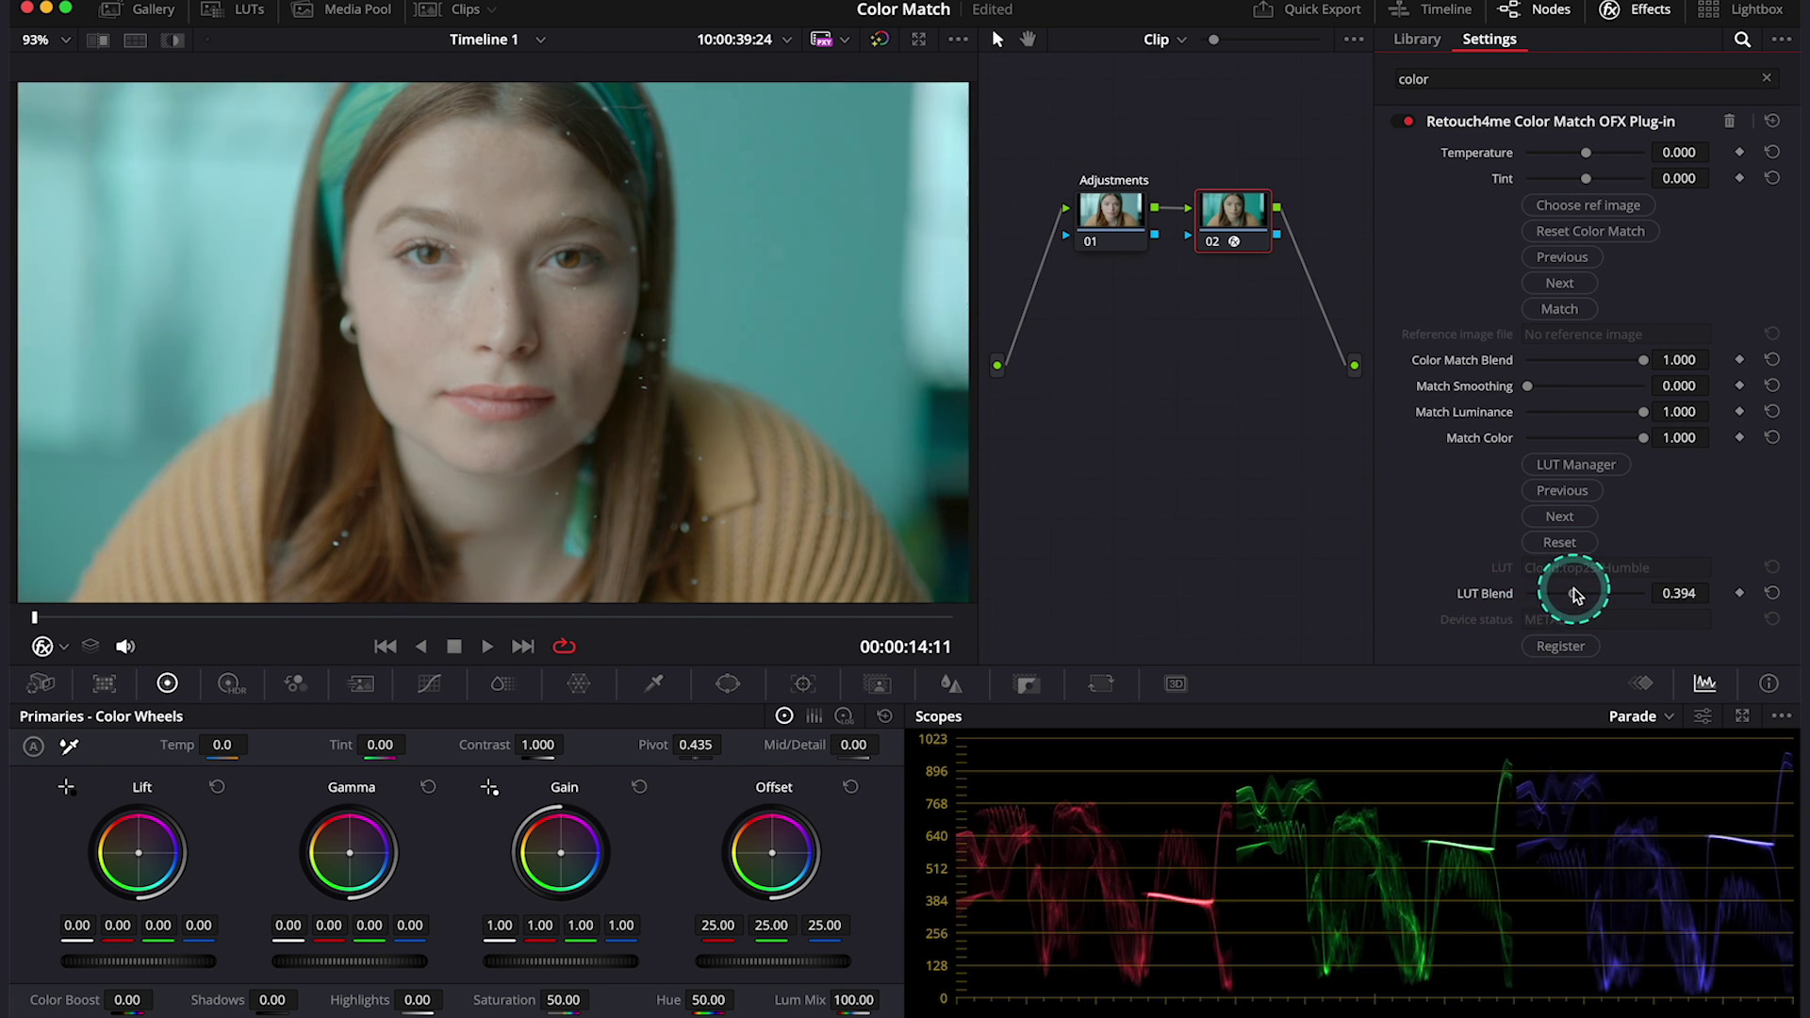